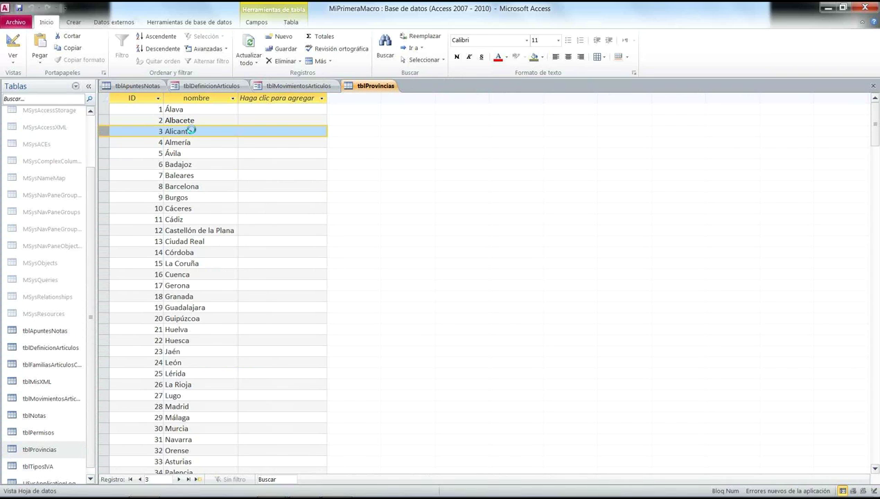
click(445, 277)
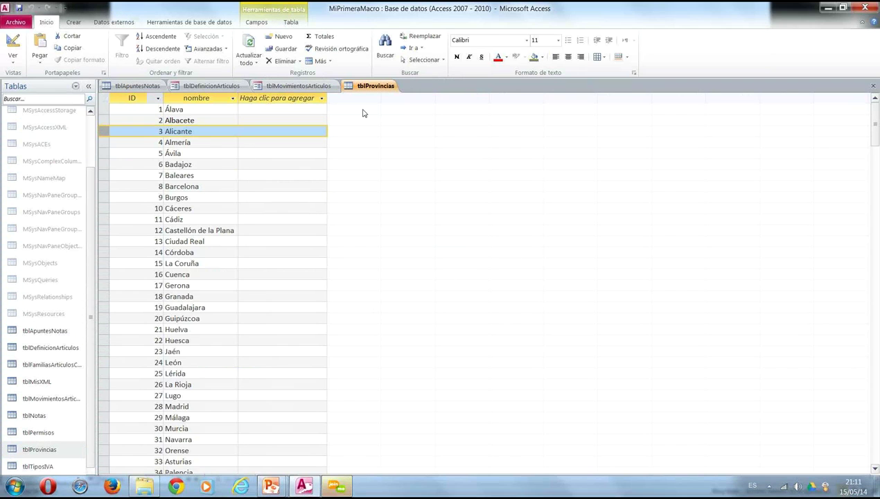
click(254, 131)
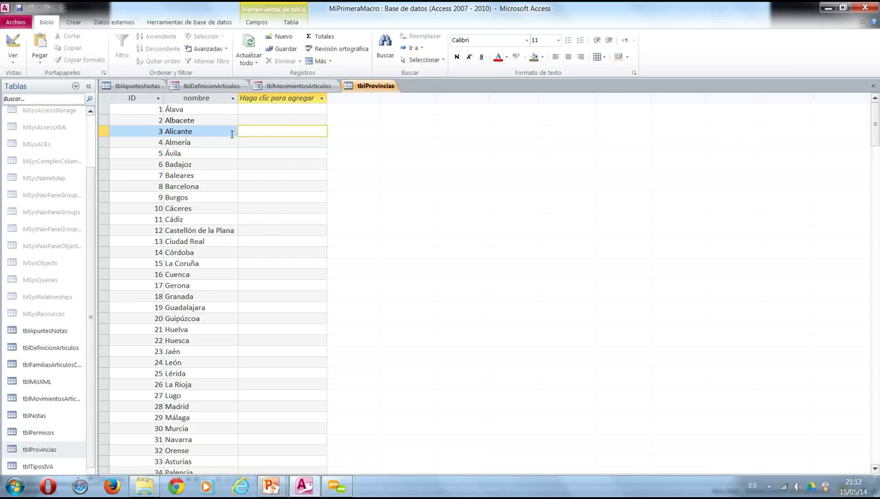
click(203, 136)
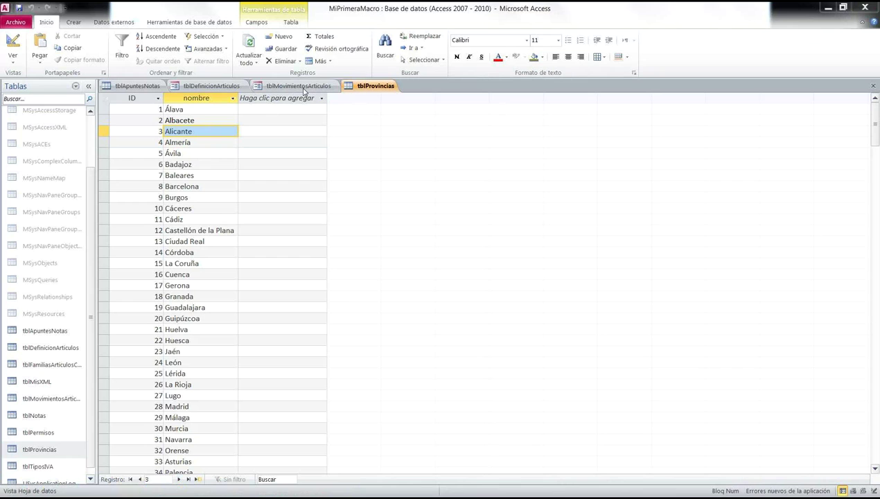
Switch tblProvincias to design view and review its Validar eliminación data macro, closing it when done
right_click(351, 85)
key(Return)
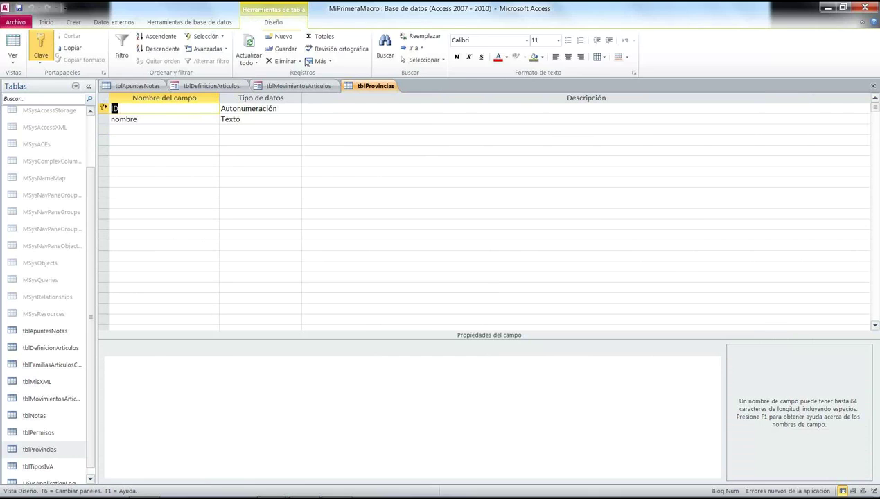
click(302, 117)
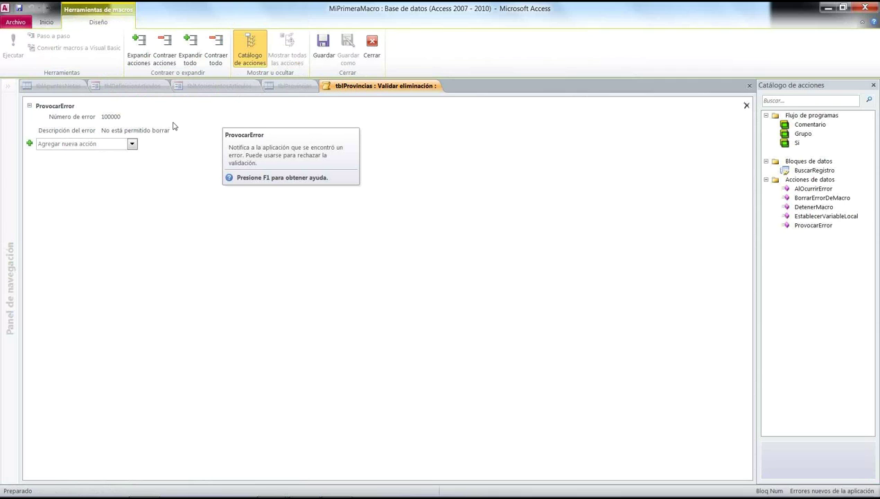
click(748, 87)
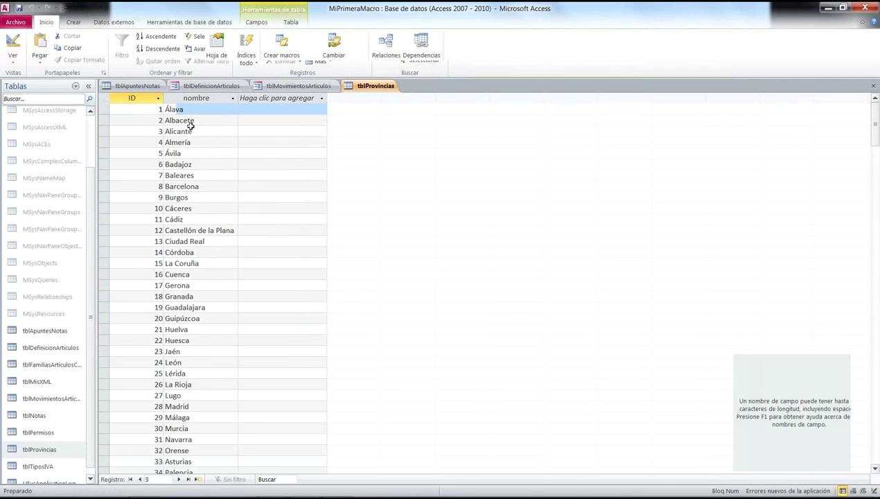
Test editing the tblProvincias data by shortening the Alicante record's nombre to "A" and restoring it to "Alicante"
key(Down)
key(Down)
key(Down)
key(Down)
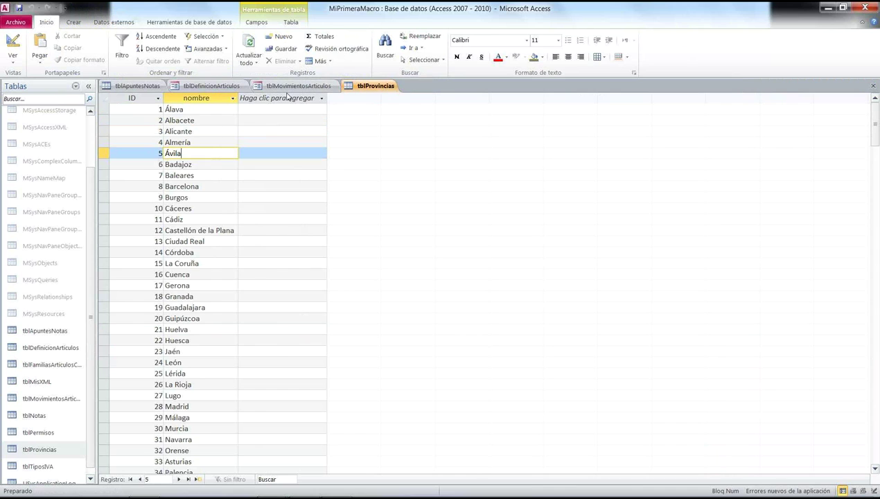
drag(208, 132, 168, 134)
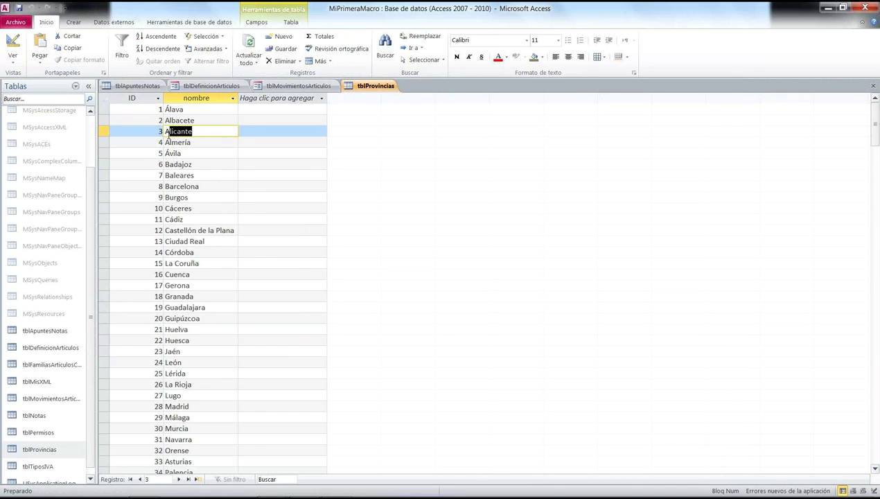
key(BackSpace)
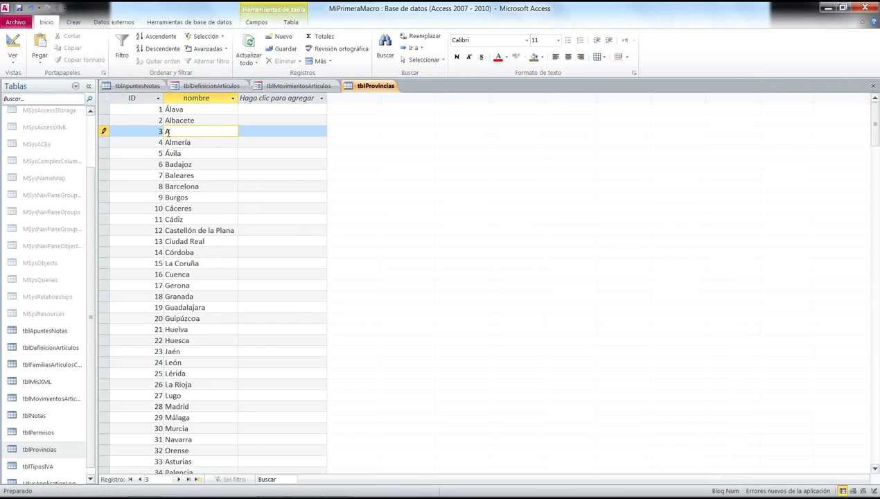
key(Down)
click(182, 131)
text(licante)
Create an Antes del cambio data macro for tblProvincias from its design view
right_click(381, 82)
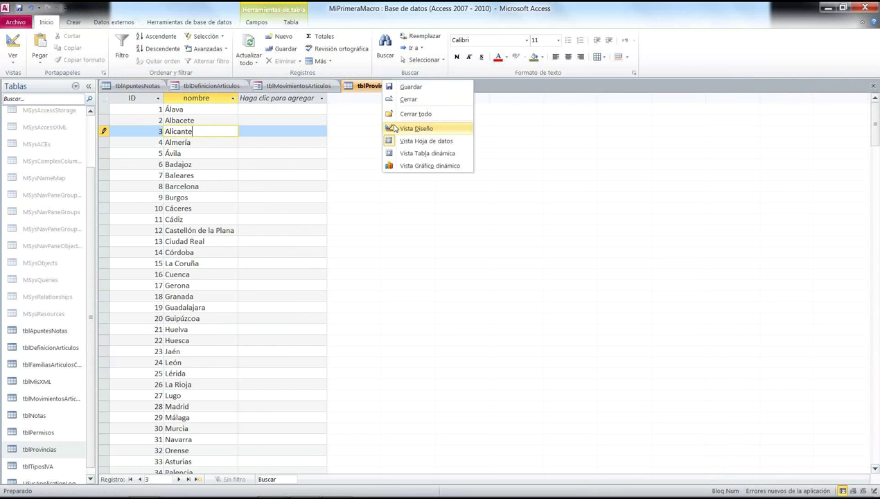
click(415, 128)
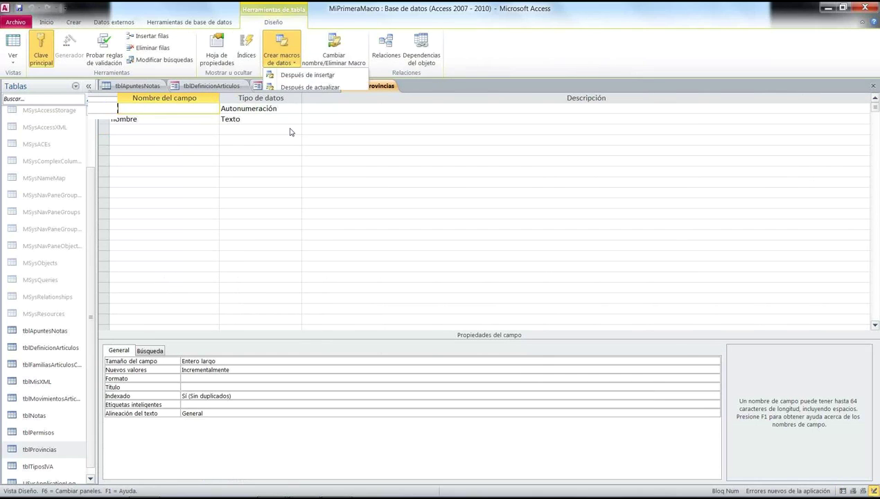
key(Return)
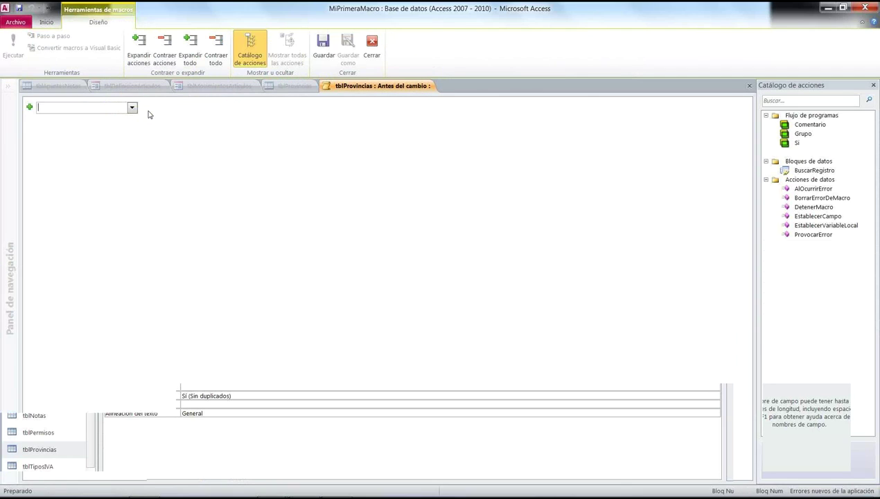
Add a ProvocarError action with error number 100001 and description "No está permitido modificar datos", and save the macro and table
text(ProvocarError)
key(Return)
text(100001)
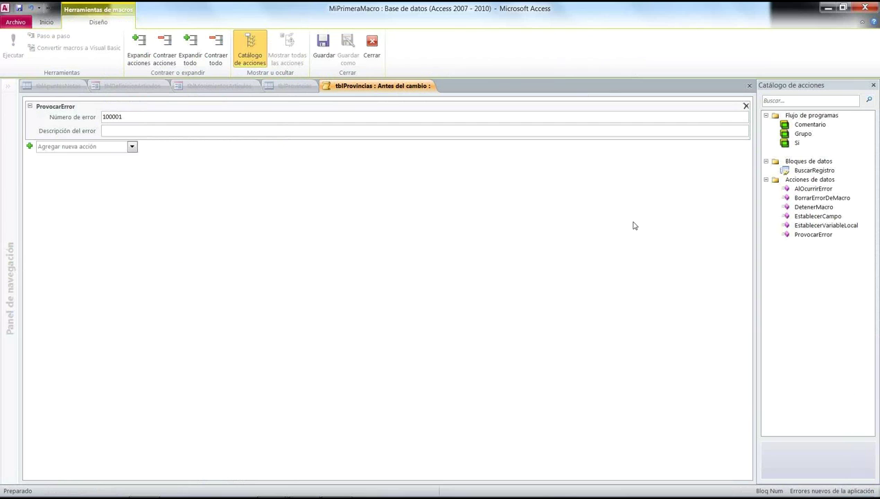
click(429, 132)
text(No está permitido modificar datos)
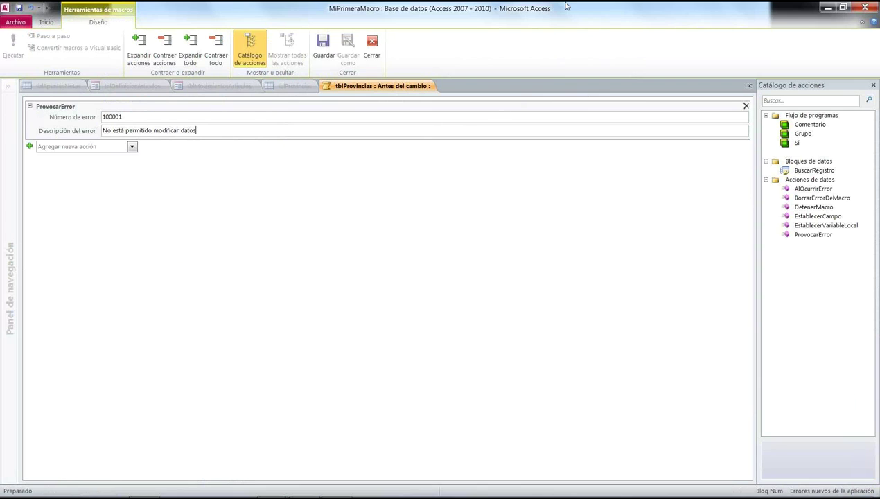
click(748, 85)
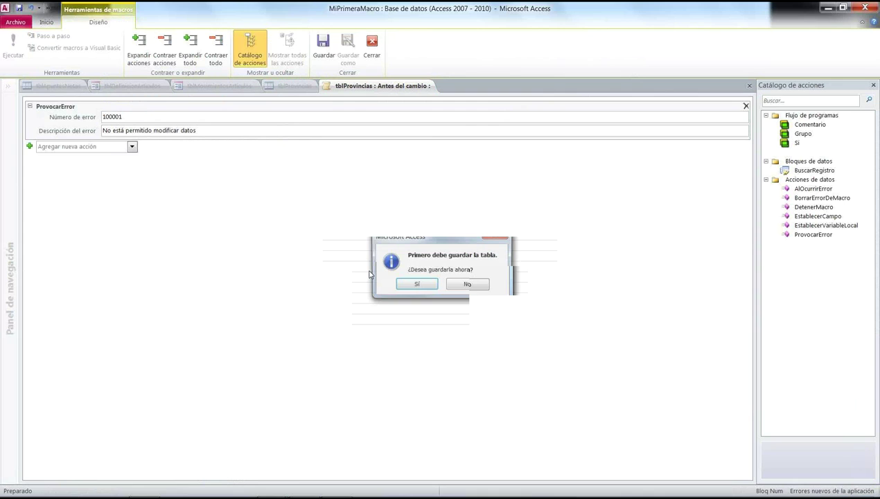
click(414, 284)
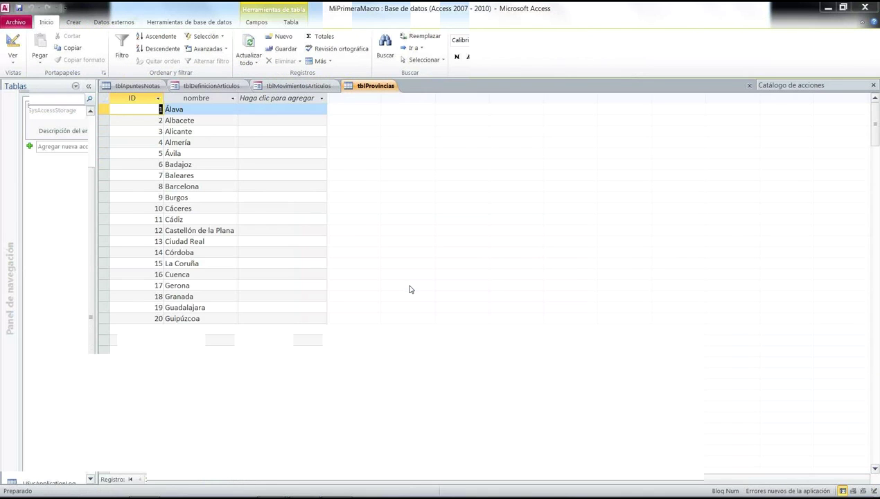
Test the macro by trying to add stray text to the Alicante record's nombre value, and cancel the edit
text(ryetyetyt)
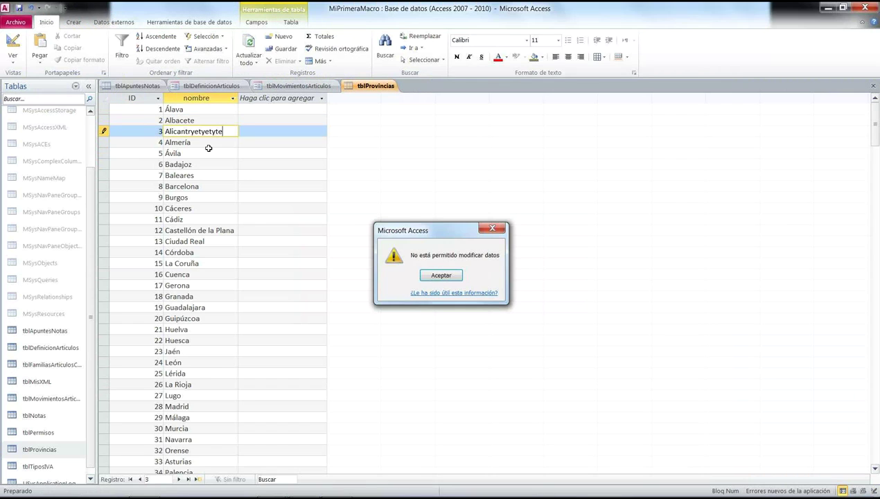
key(Return)
text(y)
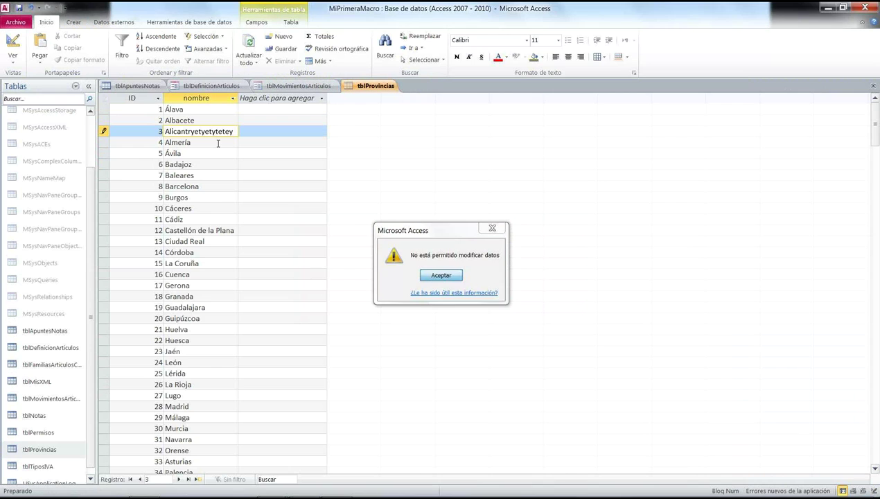
key(Return)
key(Escape)
key(Escape)
click(223, 131)
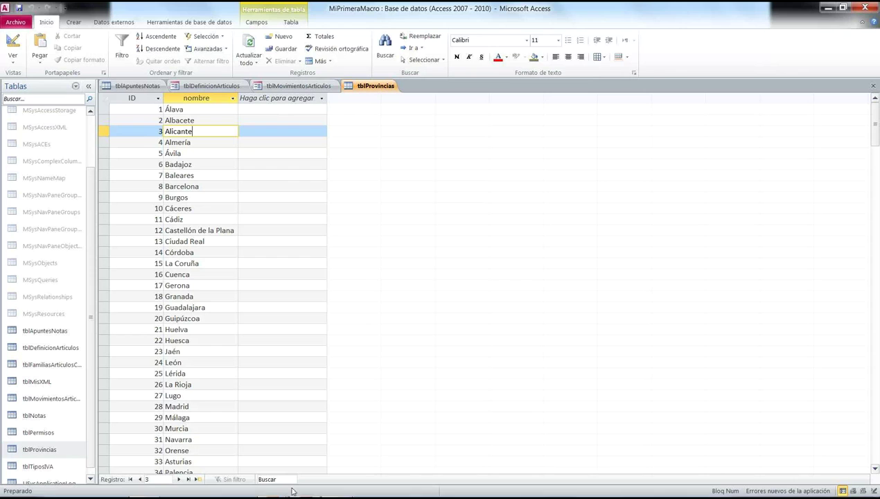
Switch to the PowerPoint slideshow, and list the data macro events available for tblProvincias in Access design view
mouse_move(294, 492)
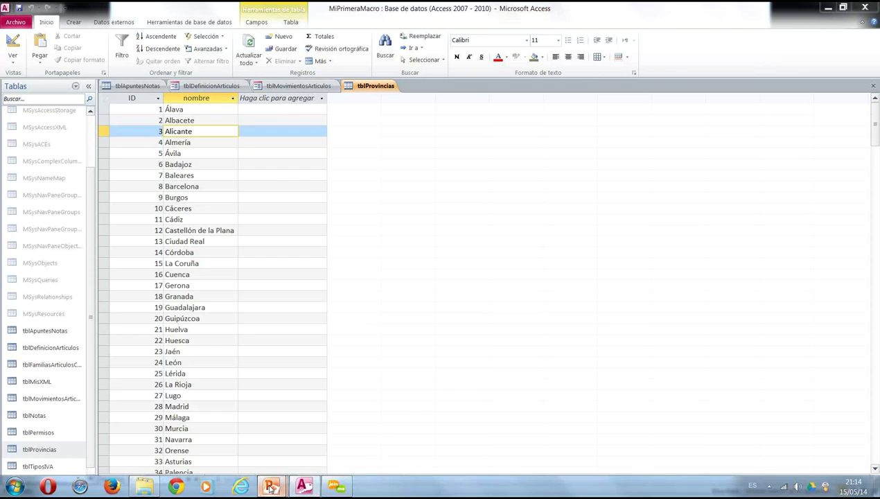
click(350, 425)
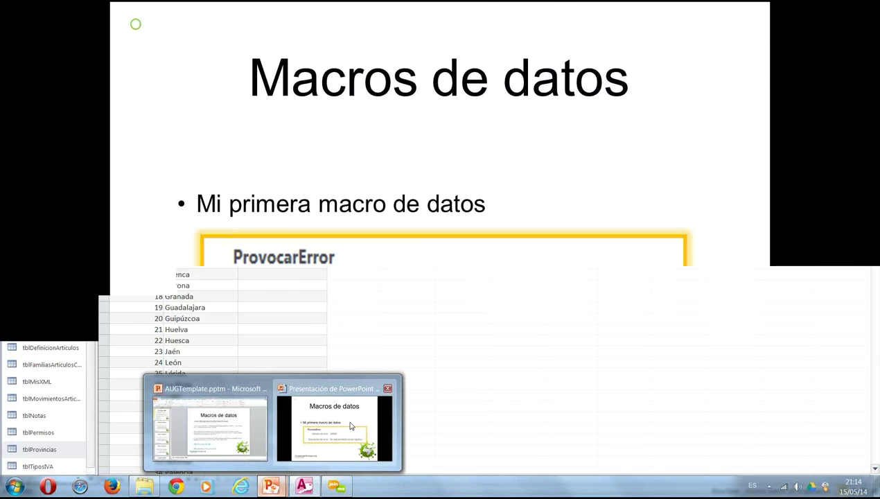
click(350, 425)
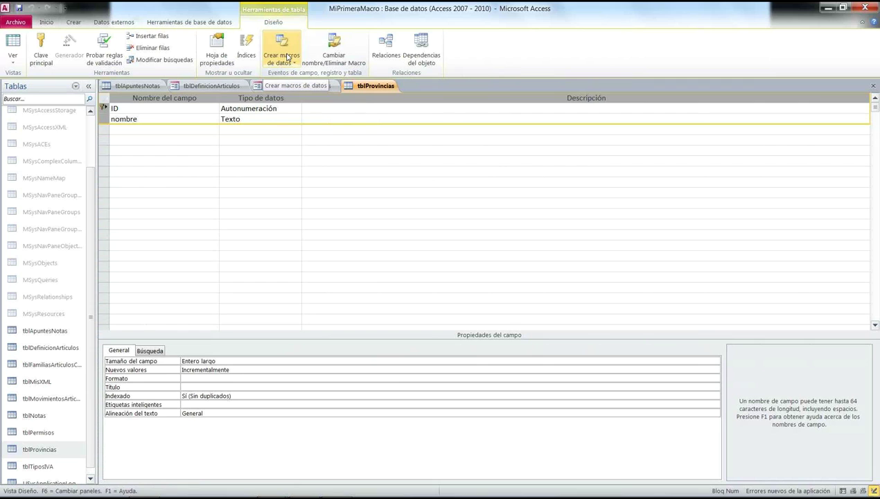
click(287, 57)
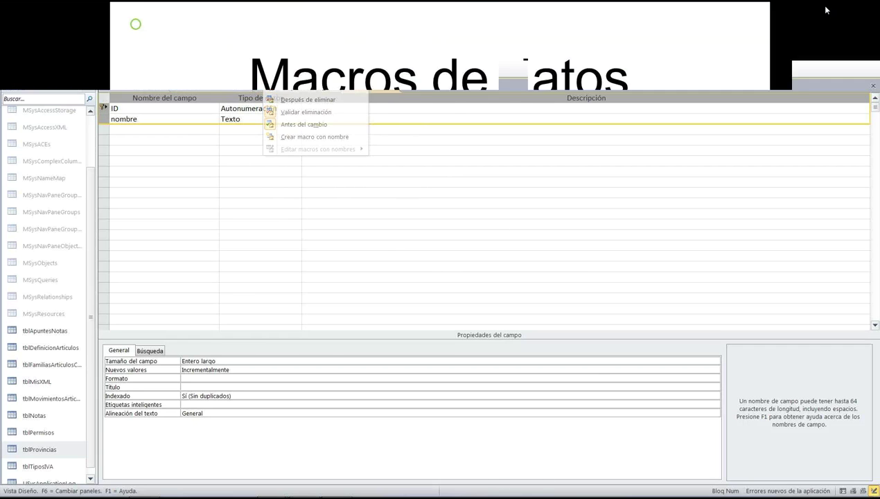
click(442, 251)
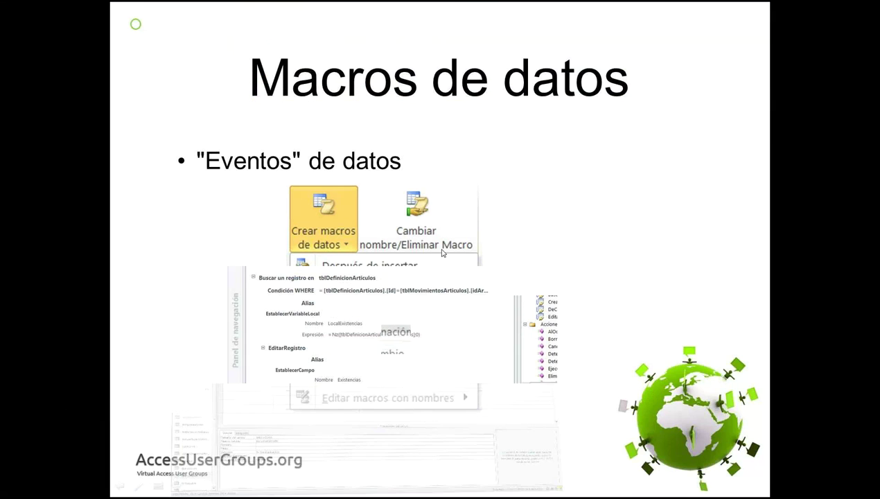
click(442, 252)
click(442, 252)
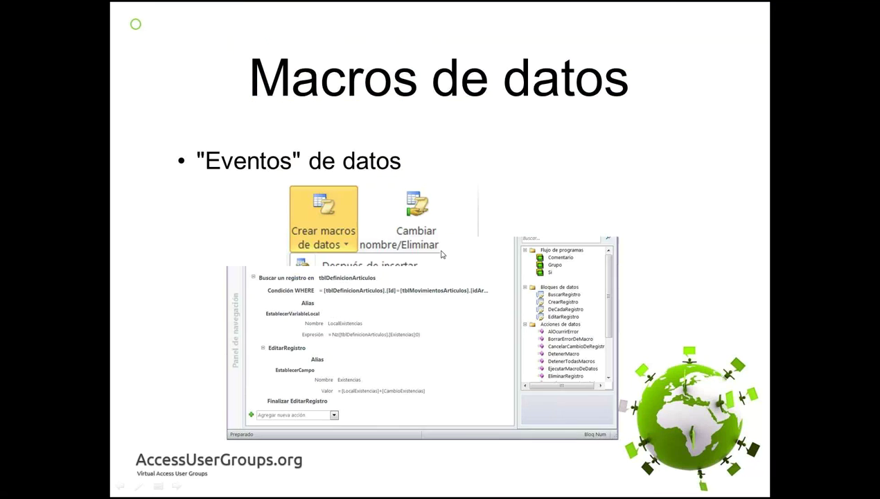
click(442, 252)
click(434, 255)
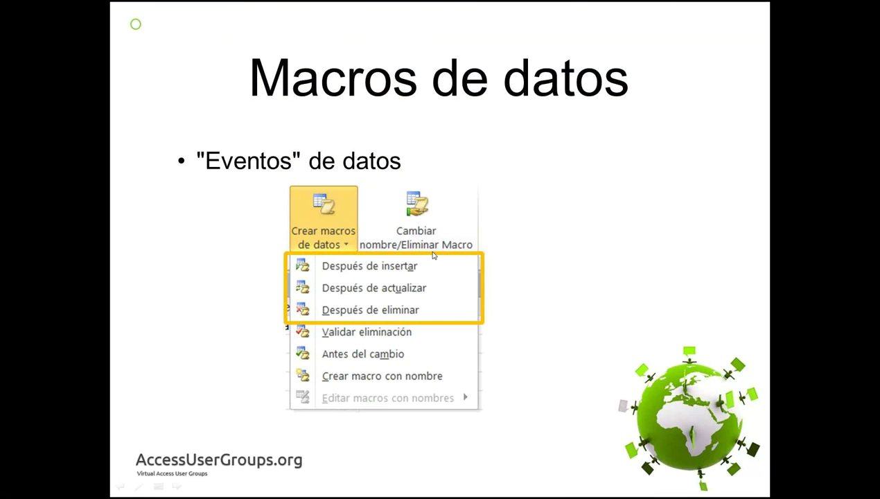
key(Right)
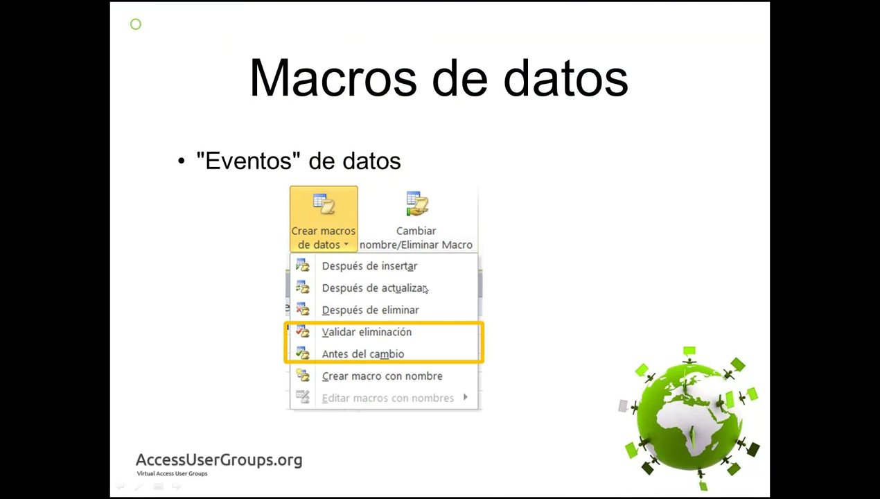
key(Right)
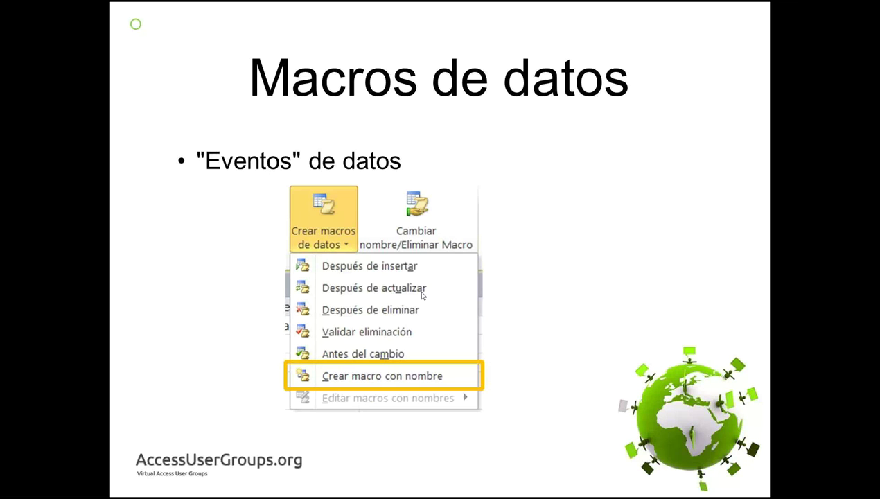
key(Left)
key(Left)
key(Left)
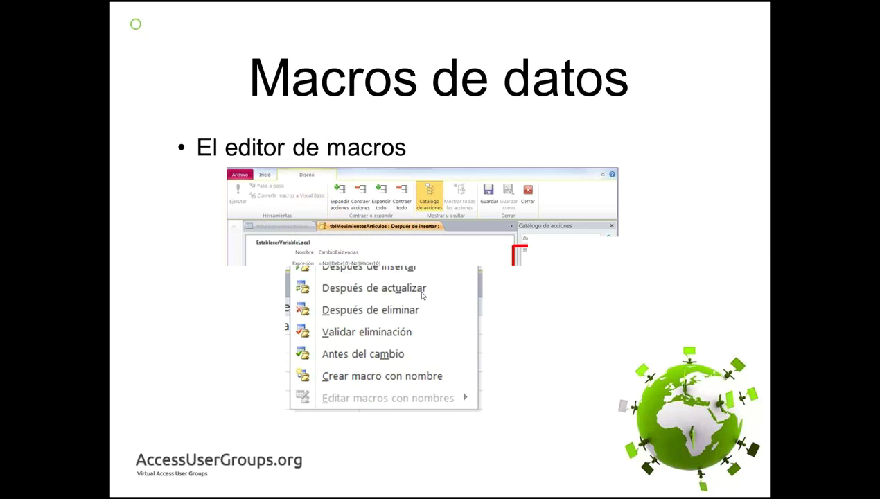
key(Left)
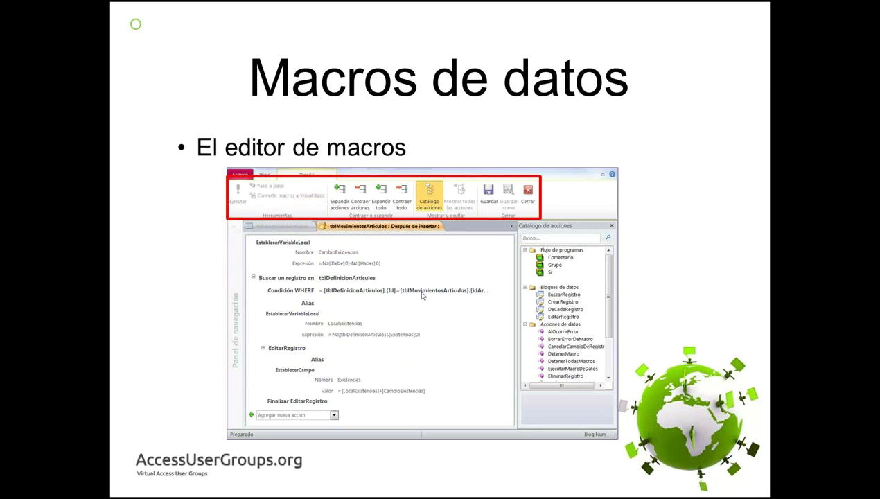
key(Left)
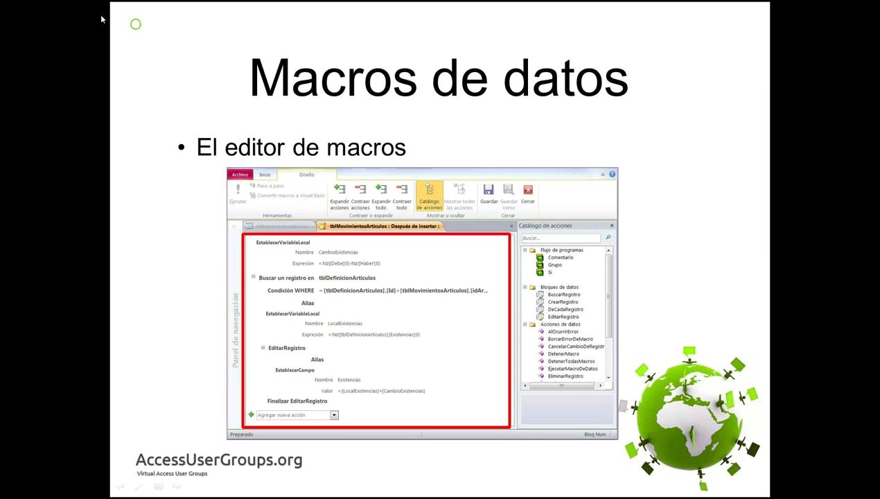
key(Escape)
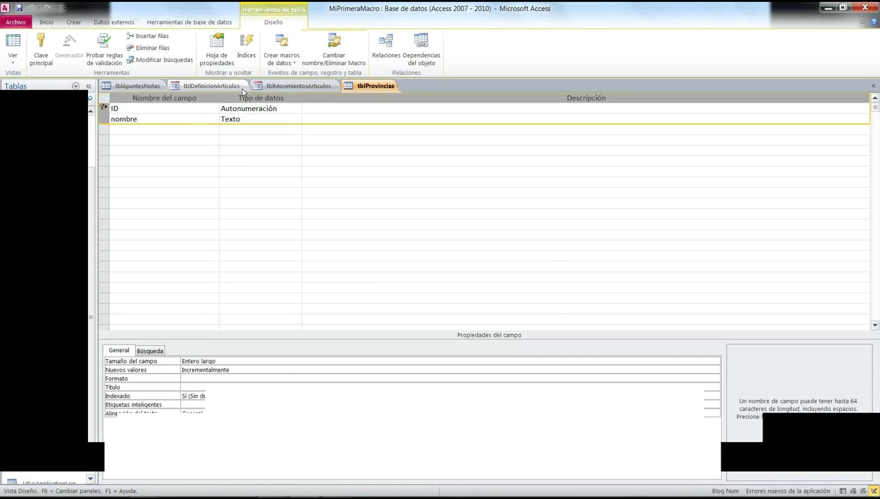
Open the Validar eliminación data macro of tblProvincias, and try collapsing and expanding its ProvocarError action
click(278, 63)
click(296, 113)
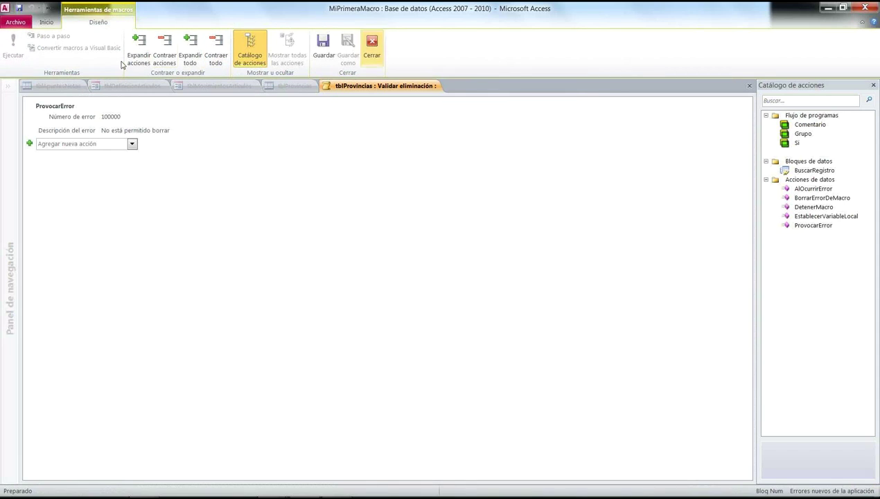
click(166, 54)
click(166, 56)
click(142, 55)
click(165, 55)
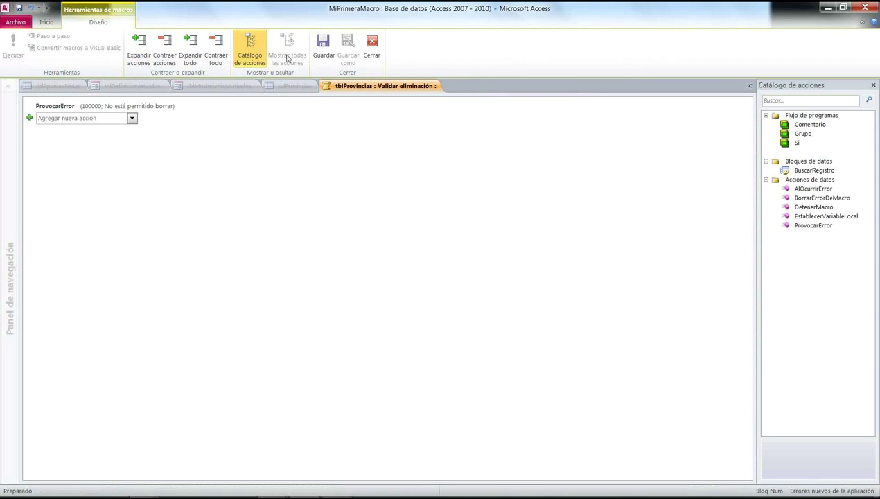
Hide the action catalog in the macro editor and show it again
click(251, 54)
click(250, 54)
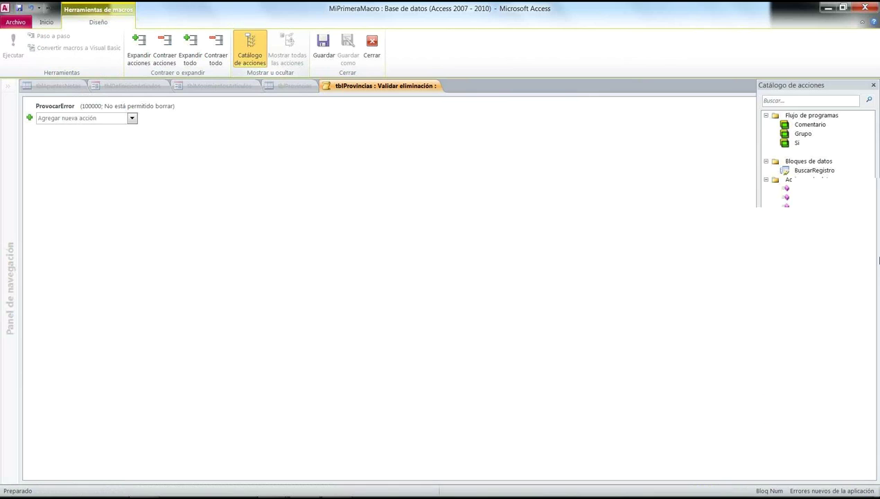
Hide and restore the action catalog, and list the actions that can be added to the Validar eliminación macro
click(252, 49)
click(251, 48)
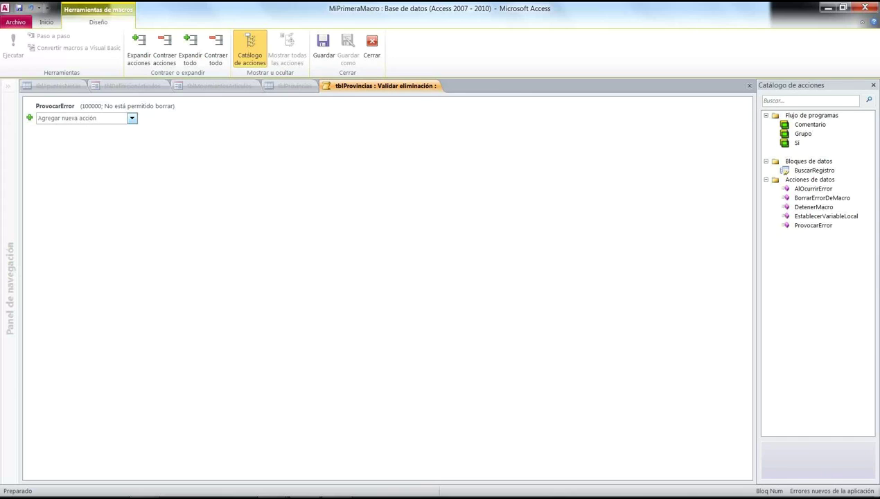
click(131, 119)
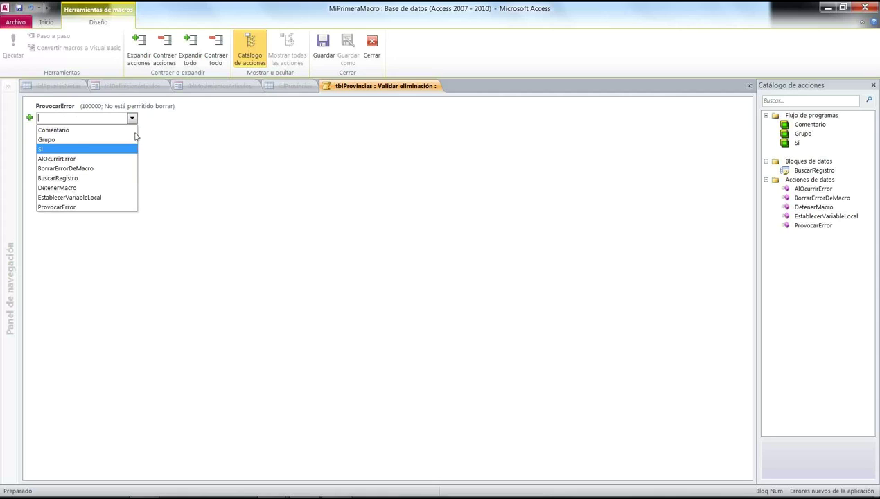
click(816, 322)
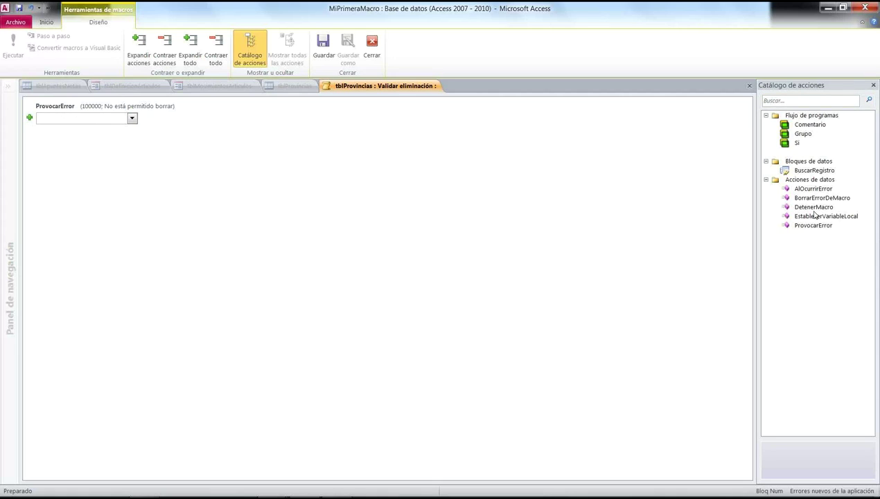
Try adding AlOcurrirError actions from both the catalog and the new-action list, and delete them from the macro
click(811, 188)
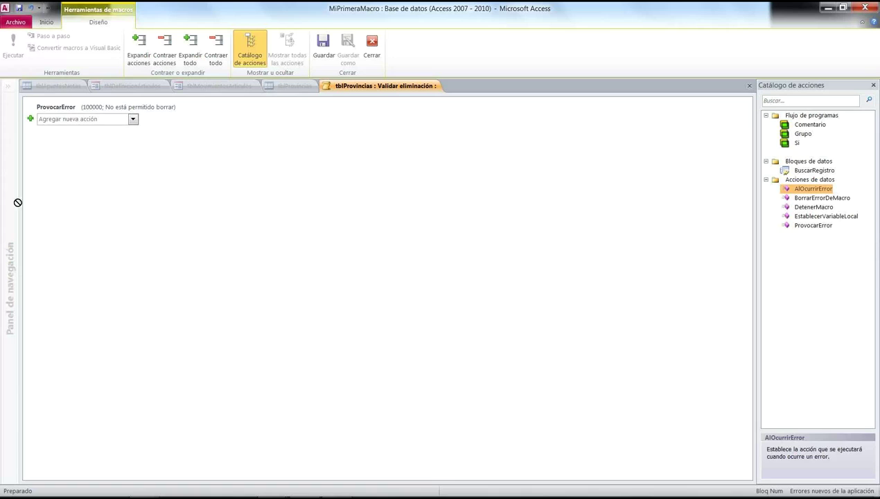
drag(75, 172, 74, 173)
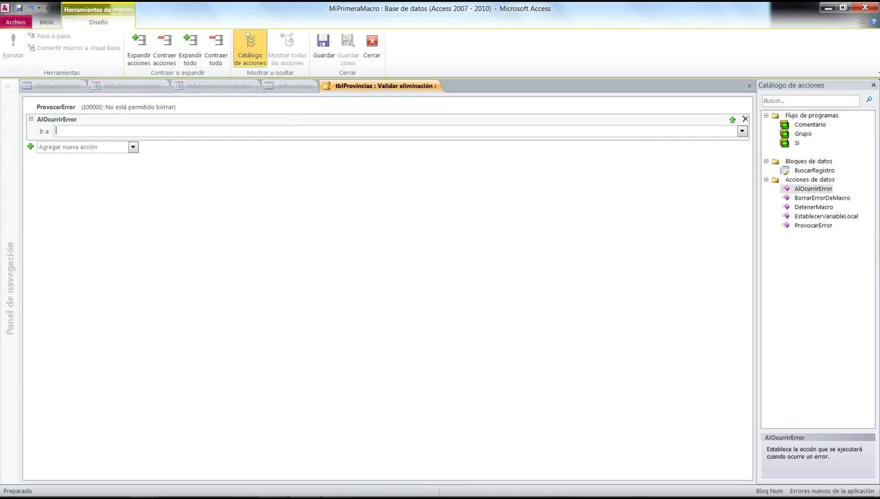
click(133, 146)
click(104, 187)
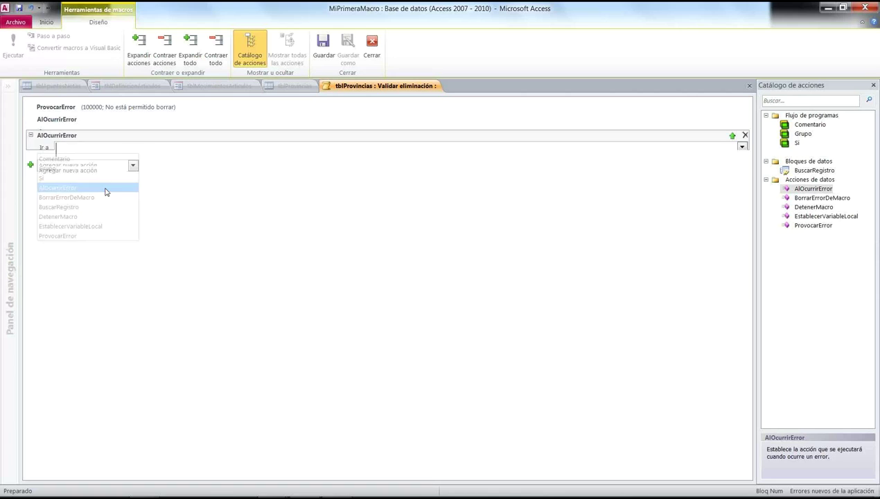
click(744, 144)
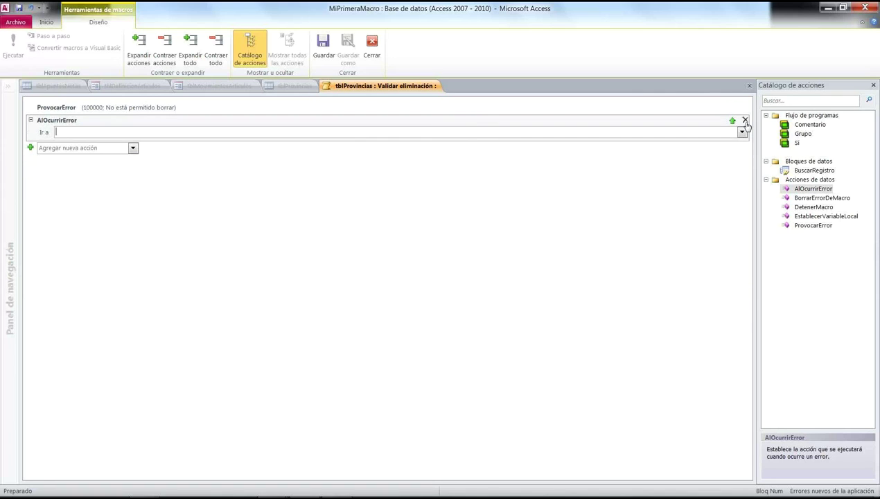
click(745, 121)
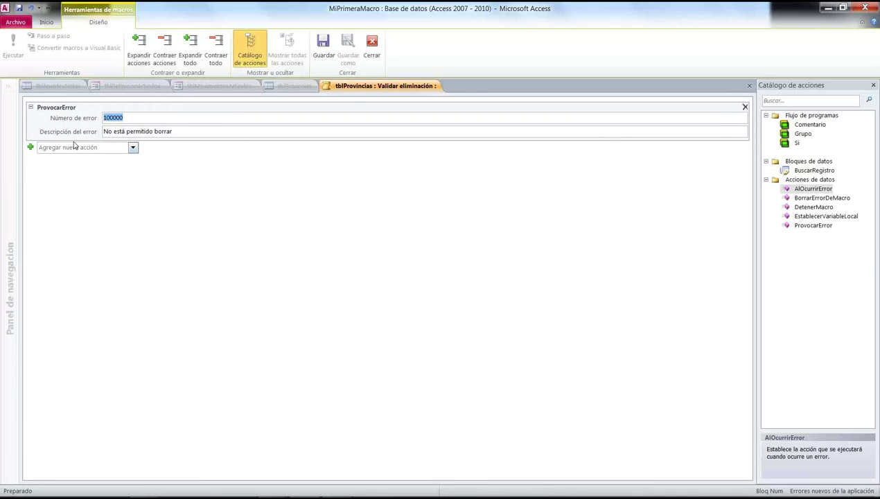
Try adding a BorrarErrorDeMacro action and an Si block, move the action inside the block, and delete both
click(132, 150)
click(90, 196)
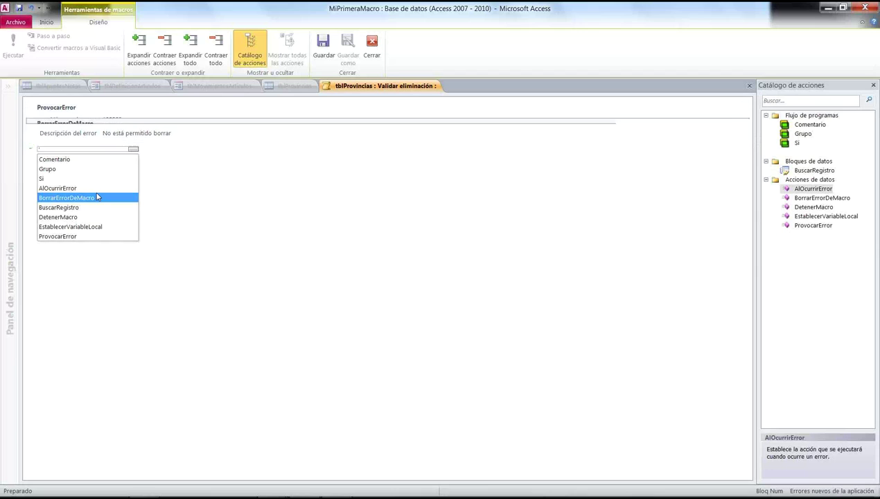
click(132, 161)
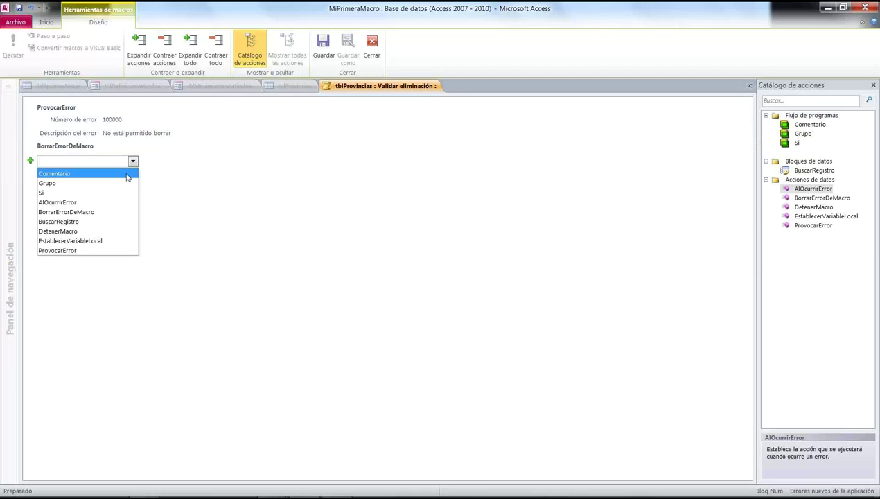
click(90, 196)
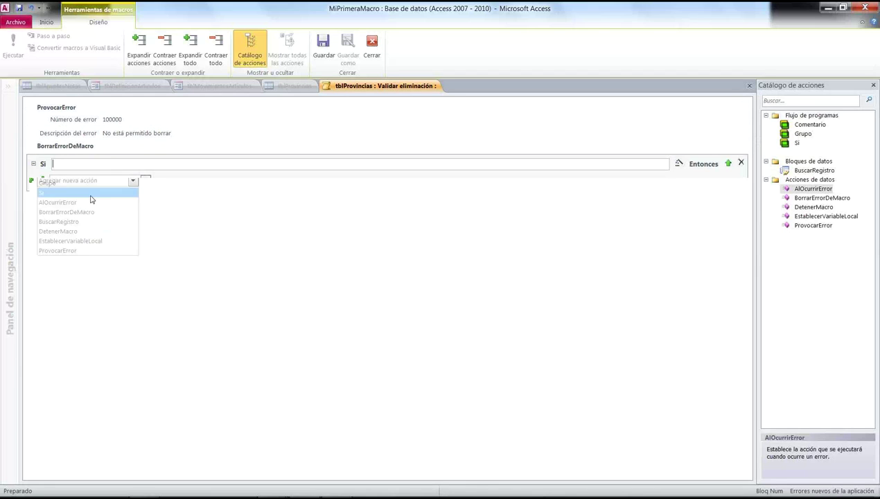
click(300, 133)
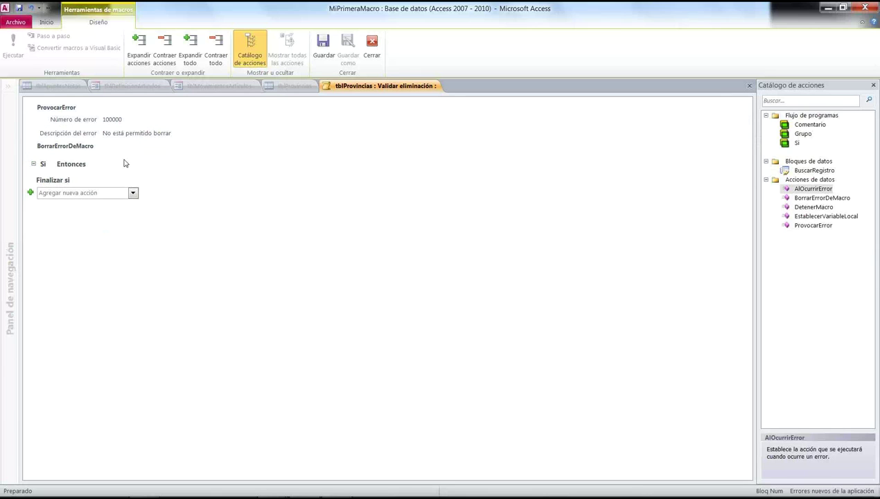
click(73, 166)
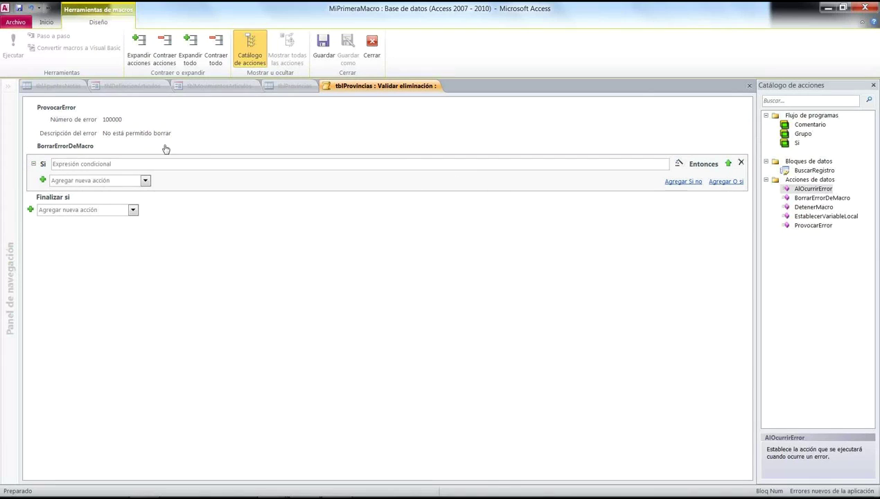
drag(66, 150, 87, 170)
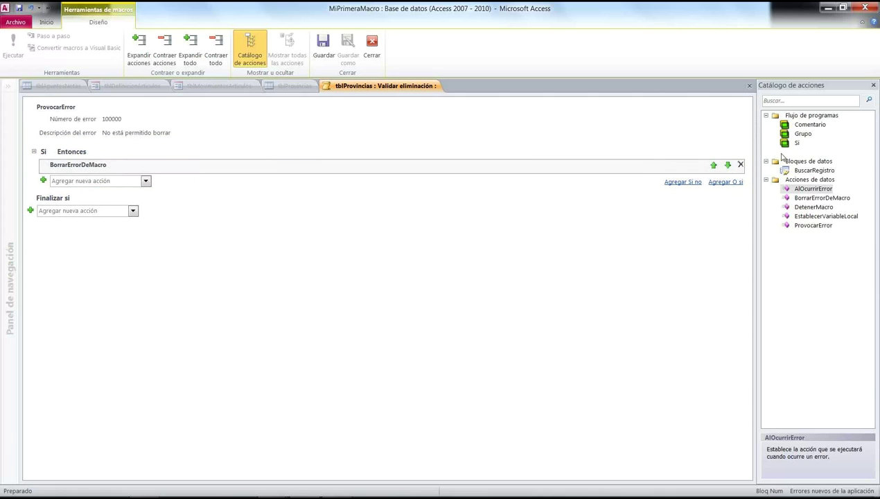
click(739, 164)
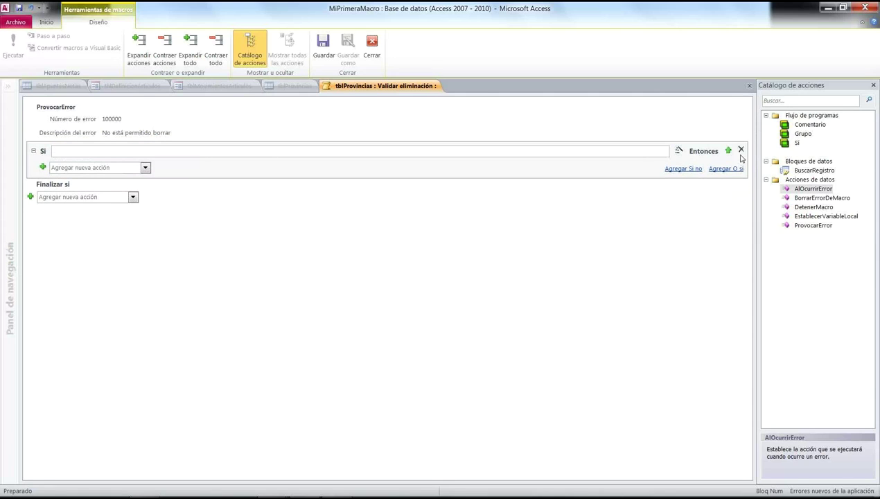
click(741, 149)
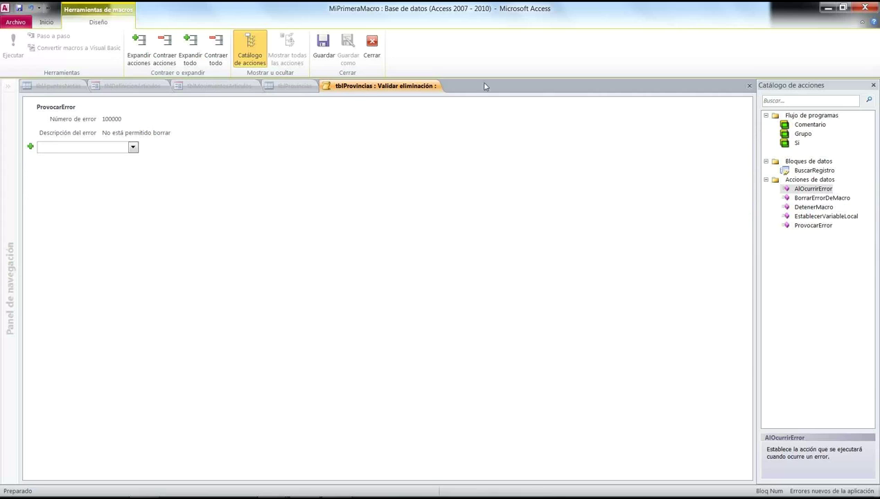
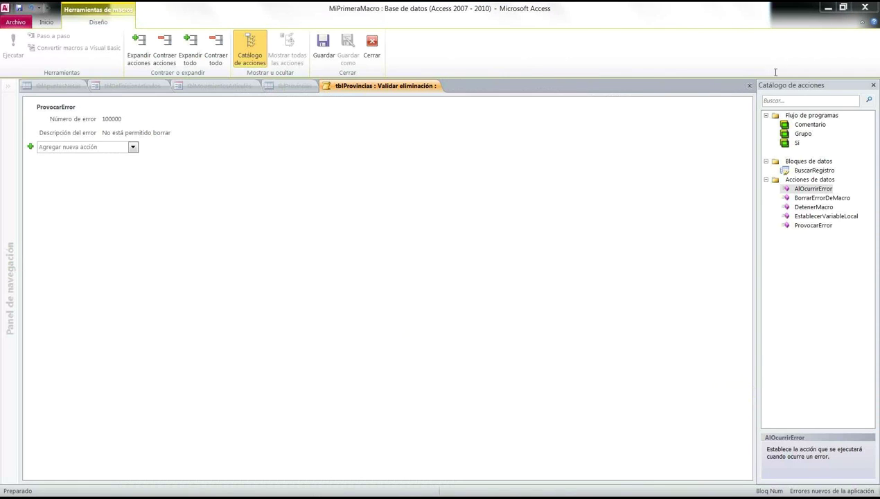
Close the Validar eliminación macro and save its changes
click(749, 85)
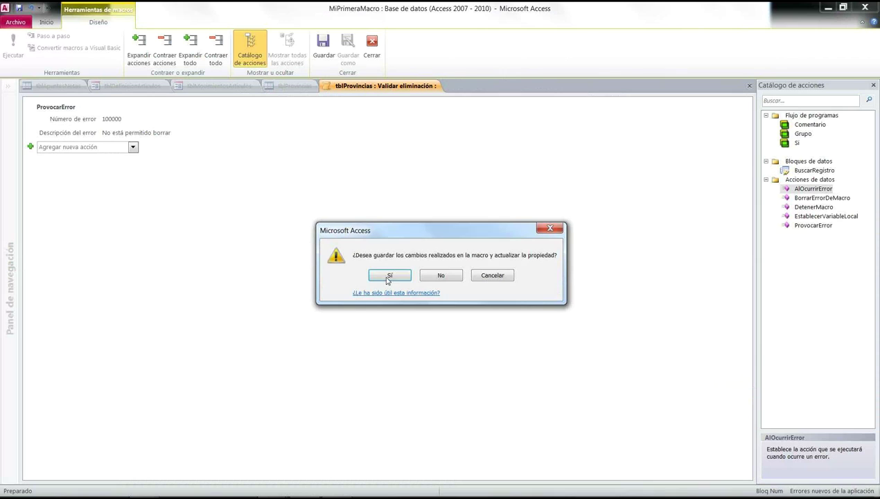
click(386, 276)
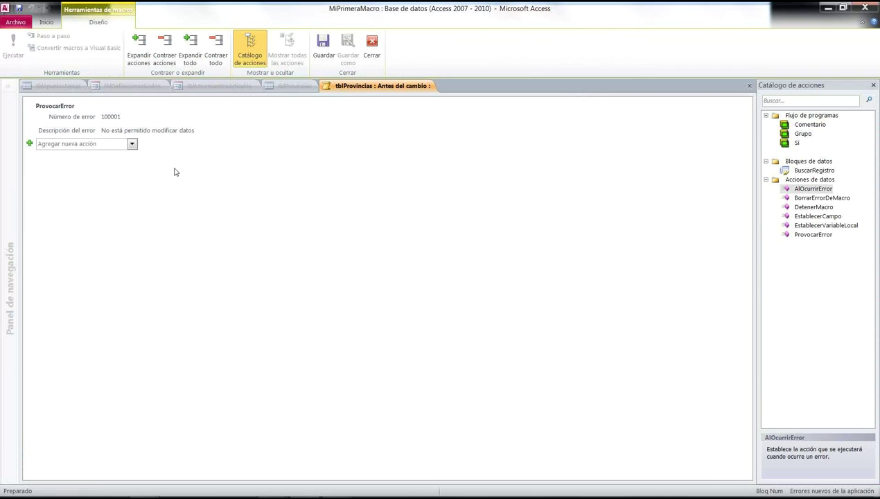
Add an Si block to the Antes del cambio macro of tblProvincias, with a condition comparing environ ("username") to the account's user name
drag(781, 144, 65, 197)
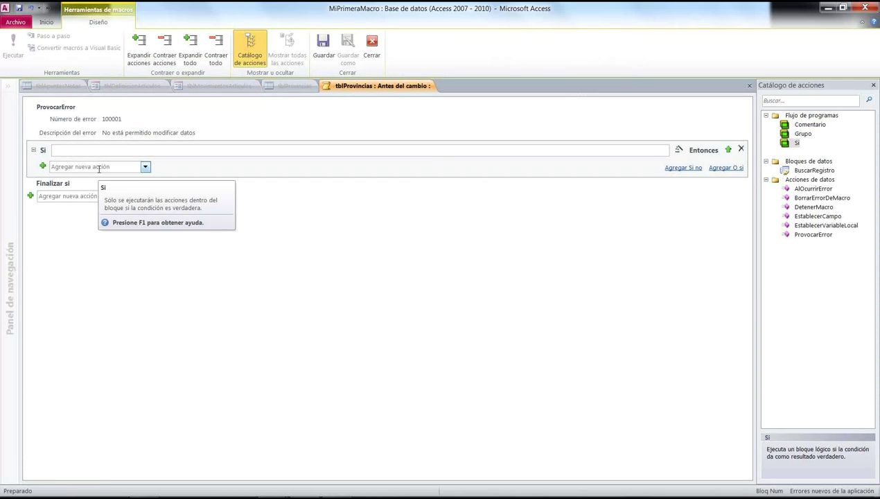
text(environ ("username") ="chea)
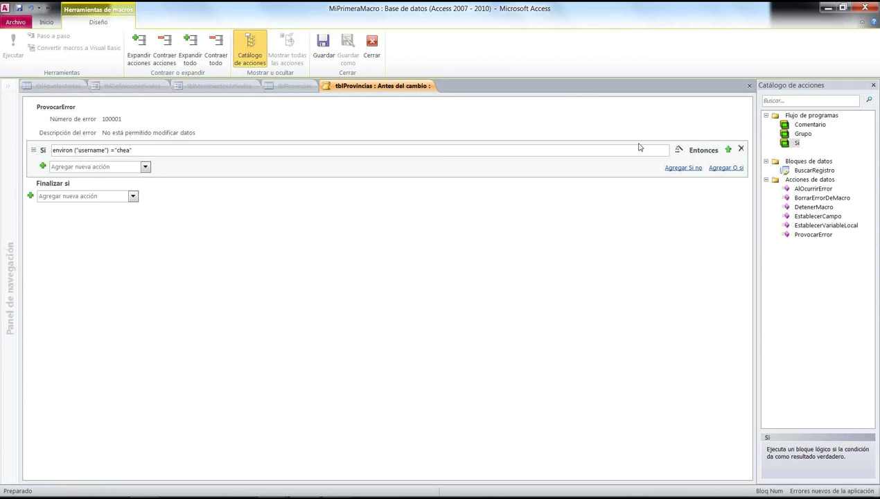
click(319, 258)
Close the Antes del cambio macro with its changes saved, and save tblProvincias to show it in datasheet view
click(749, 85)
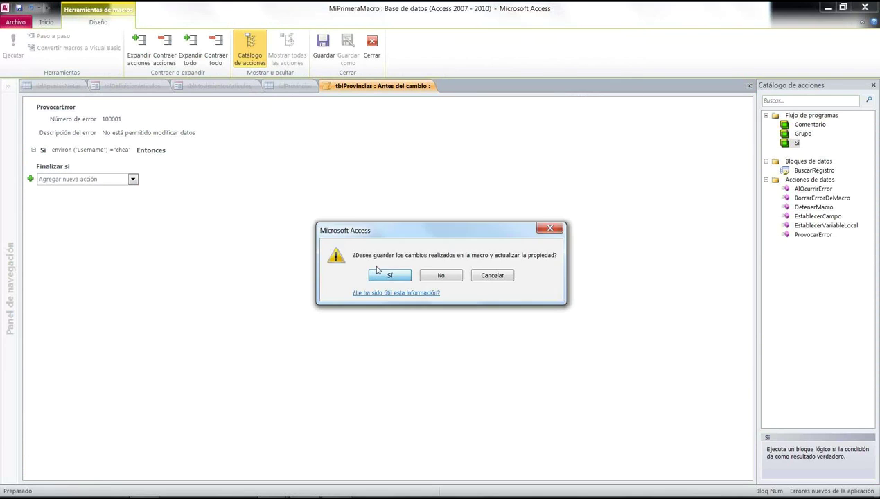
click(383, 274)
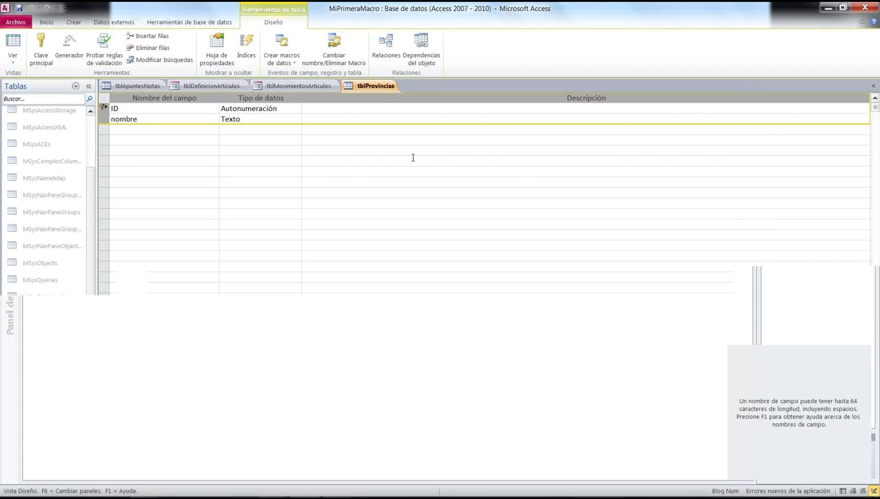
click(13, 43)
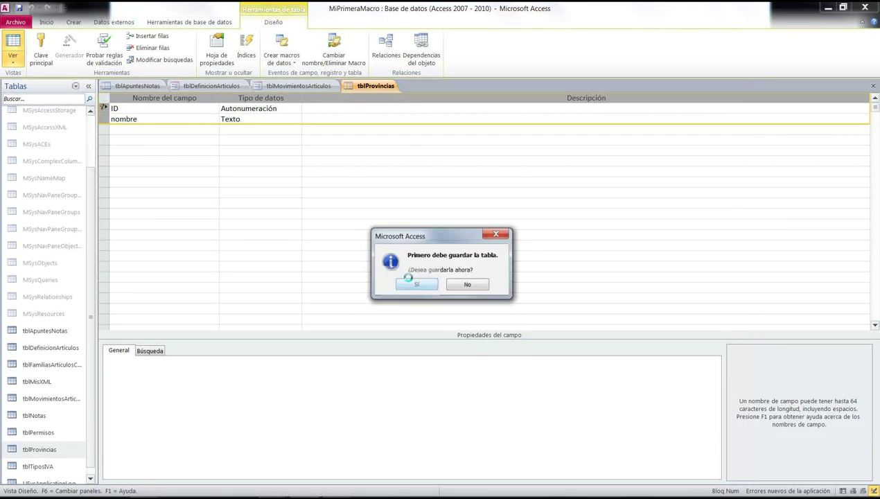
click(416, 283)
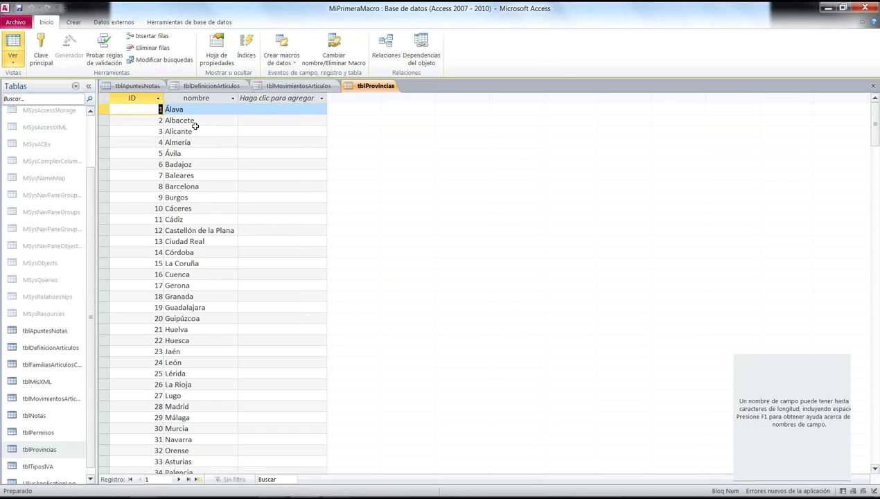
Test the macro by trying to insert "try" into the Alicante record's nombre value, and cancel the edit
click(196, 126)
text(try)
click(446, 275)
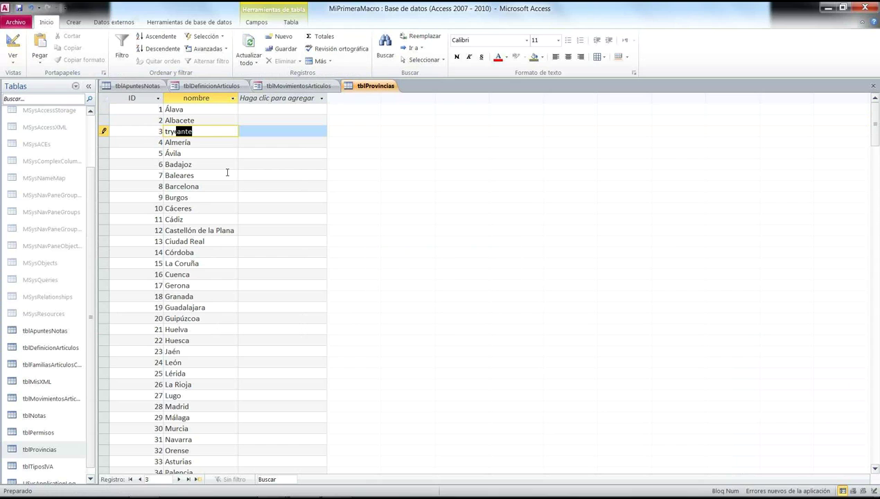
key(Escape)
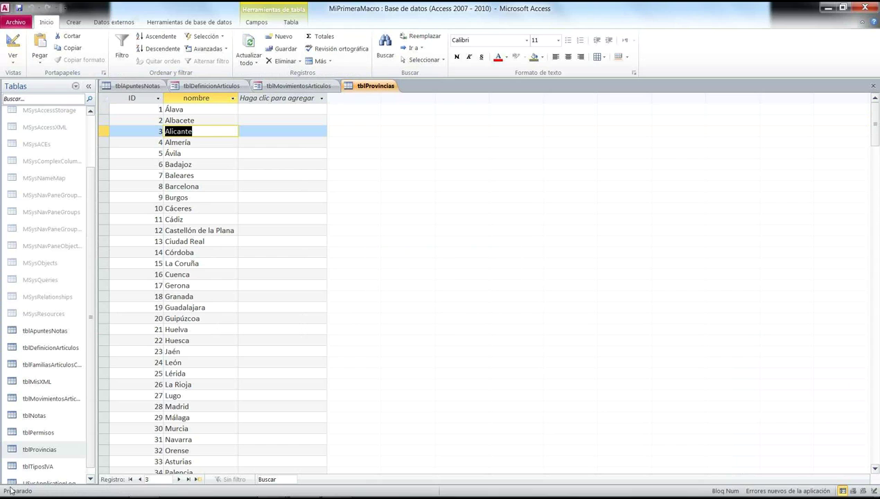
Open the USysApplicationLog table, examine the description of its last logged error, and return to tblProvincias
double_click(63, 481)
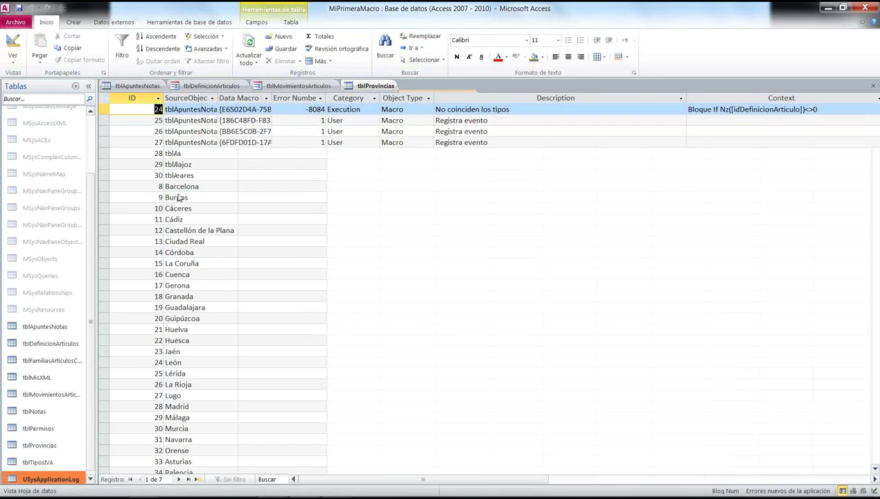
click(602, 178)
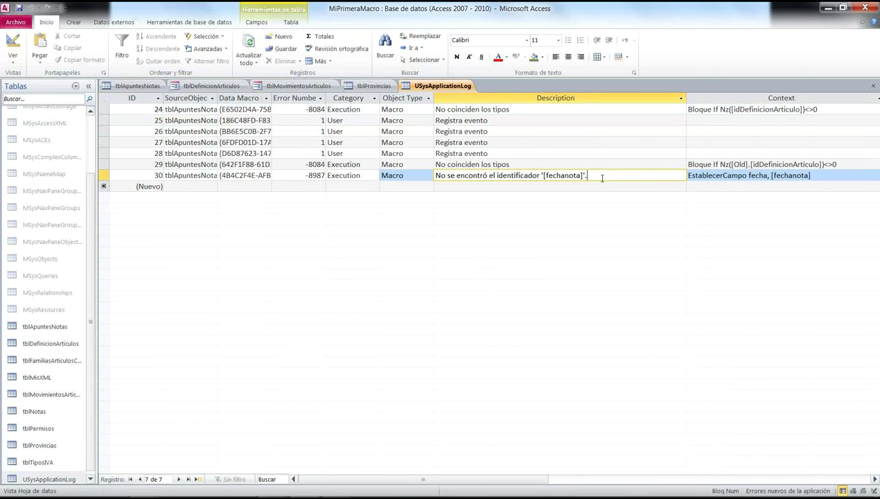
click(351, 86)
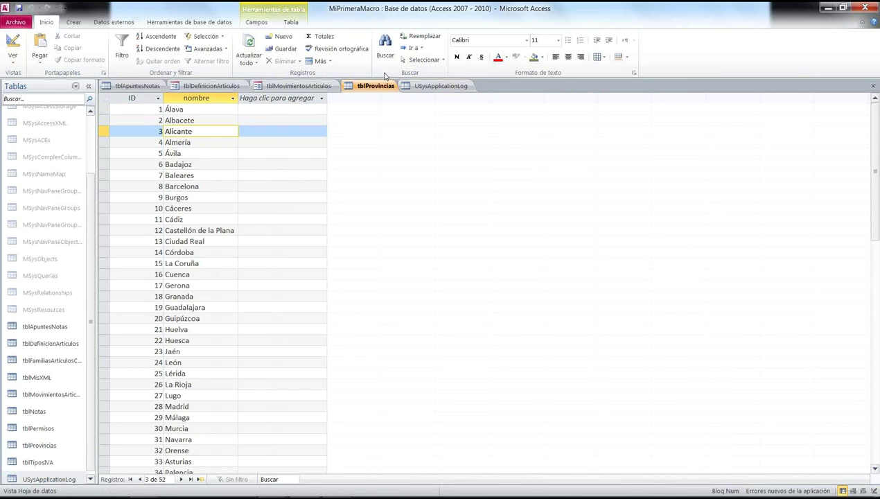
Switch tblProvincias to design view and examine the list of tables' data macros in the data macro manager
right_click(378, 86)
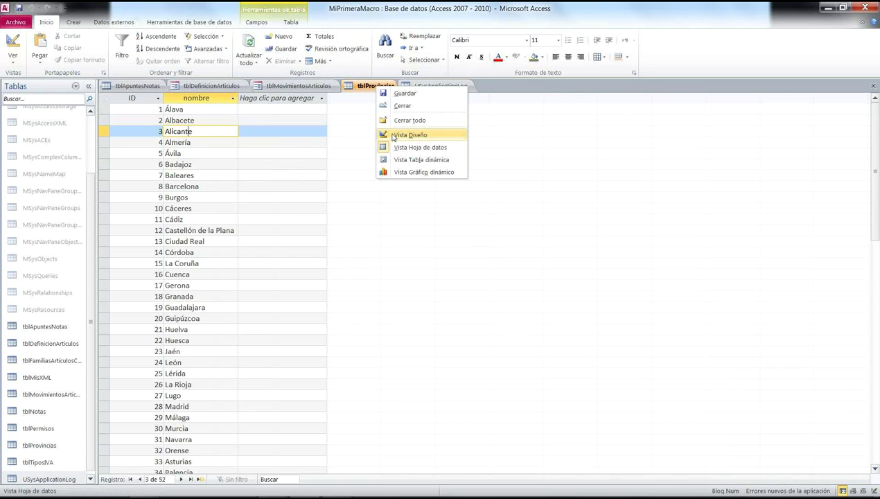
click(409, 136)
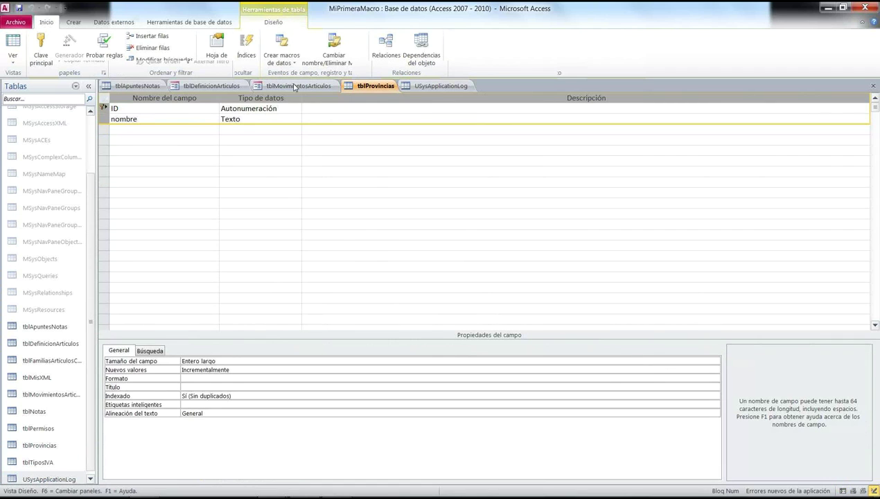
click(295, 86)
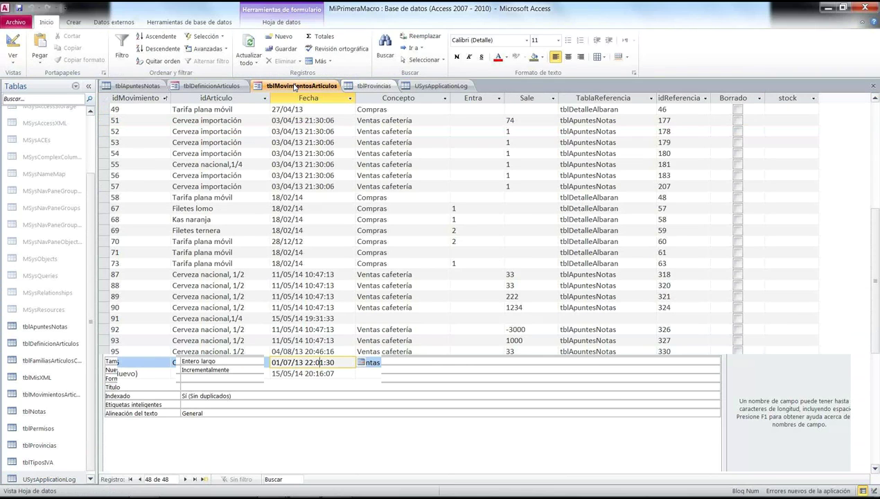
click(375, 86)
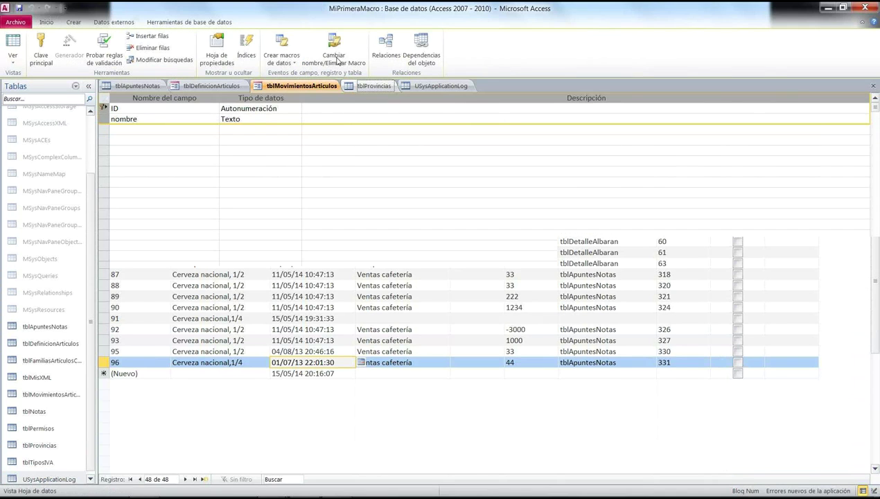
click(337, 61)
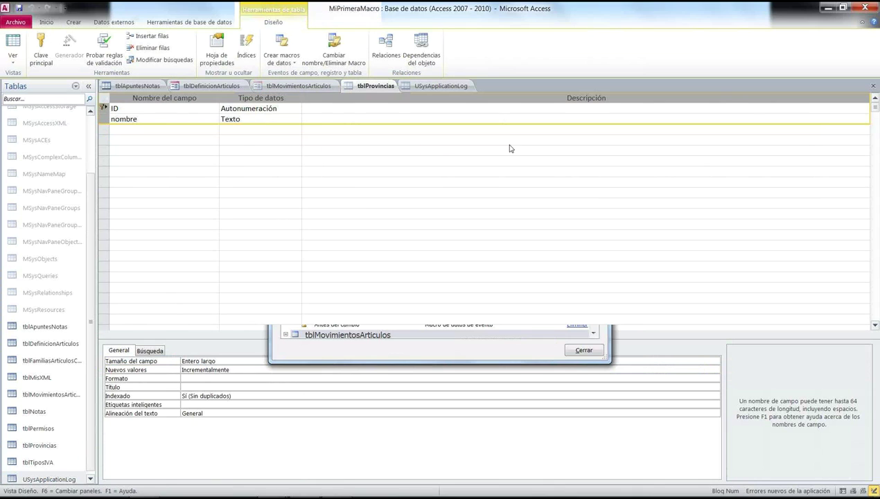
drag(509, 148, 427, 144)
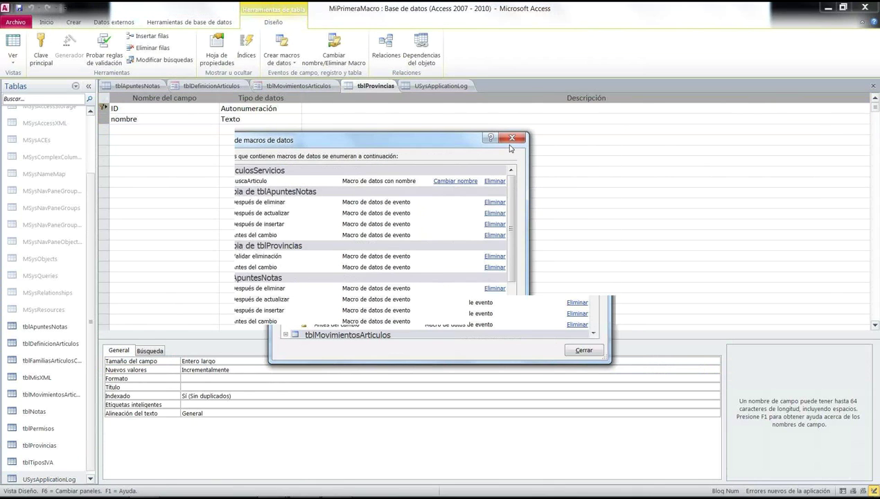
In the Antes del cambio macro of tblProvincias, set the Si condition to compare fusuario() with the account's user name
click(290, 64)
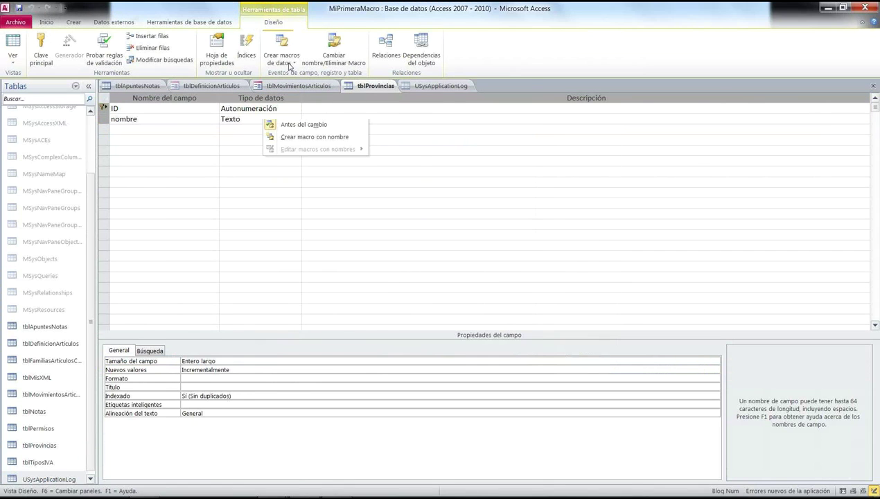
click(302, 124)
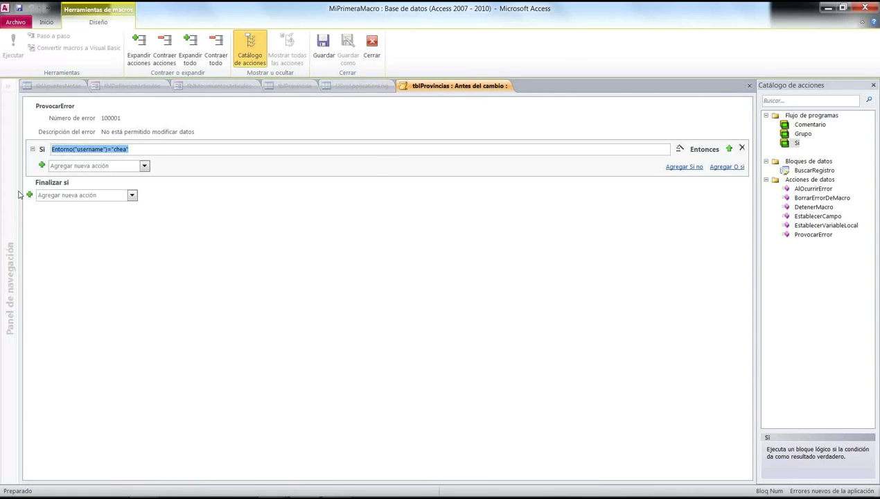
text(fusuario(c)
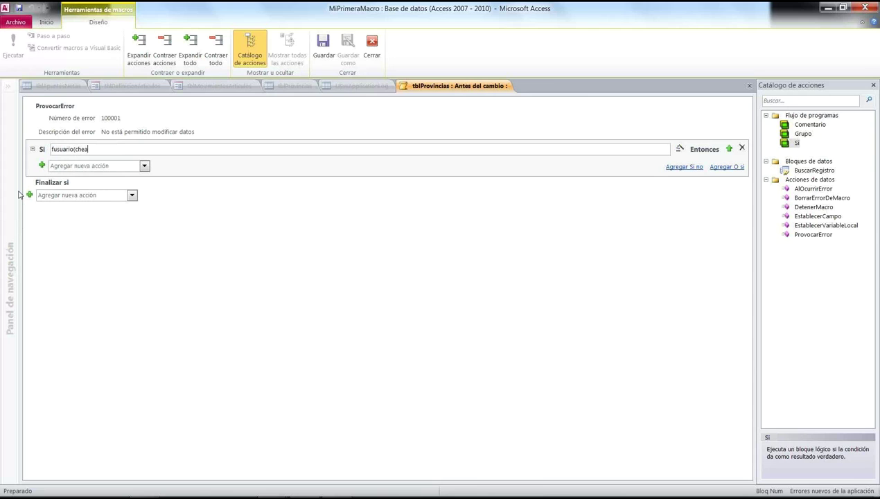
key(BackSpace)
Add a Si no branch to the Si block and move the ProvocarError action into it
click(697, 167)
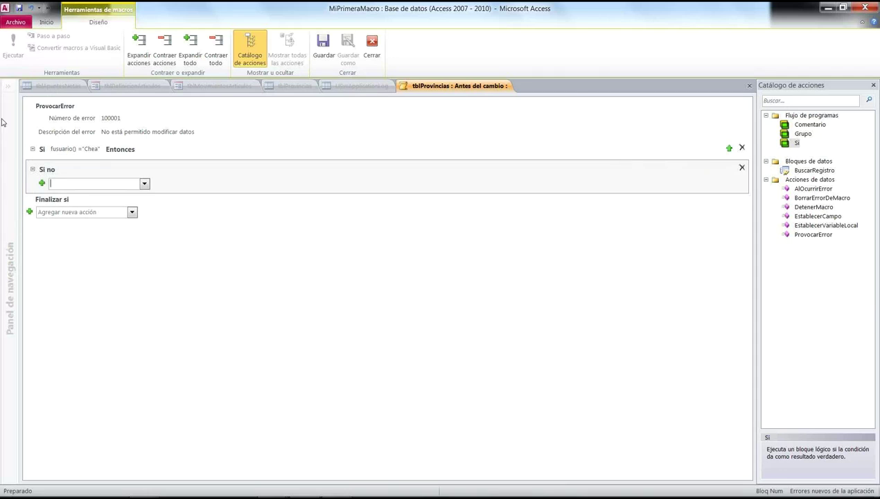
drag(61, 108, 90, 170)
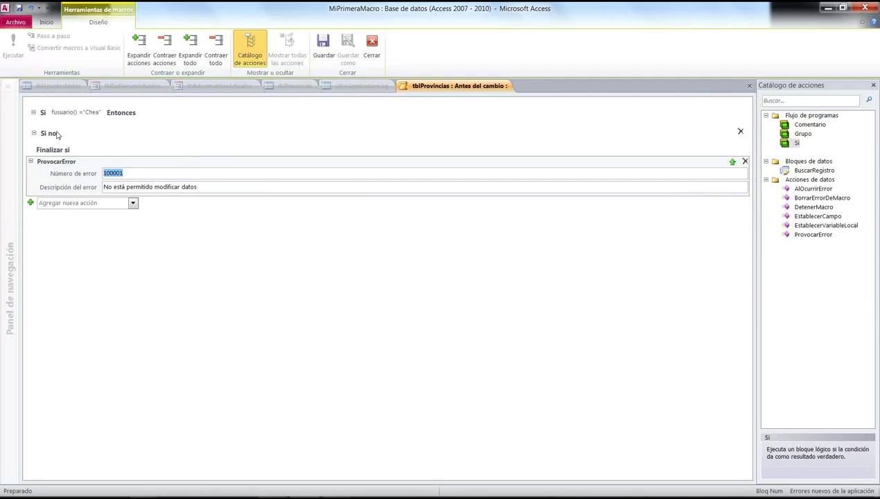
drag(82, 165, 87, 131)
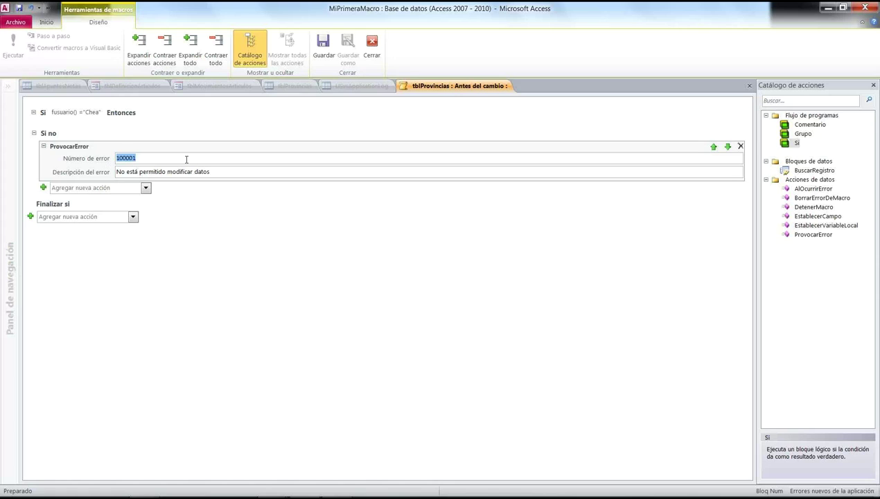
click(167, 171)
Close the Antes del cambio macro with its changes saved and show tblProvincias in datasheet view
click(749, 86)
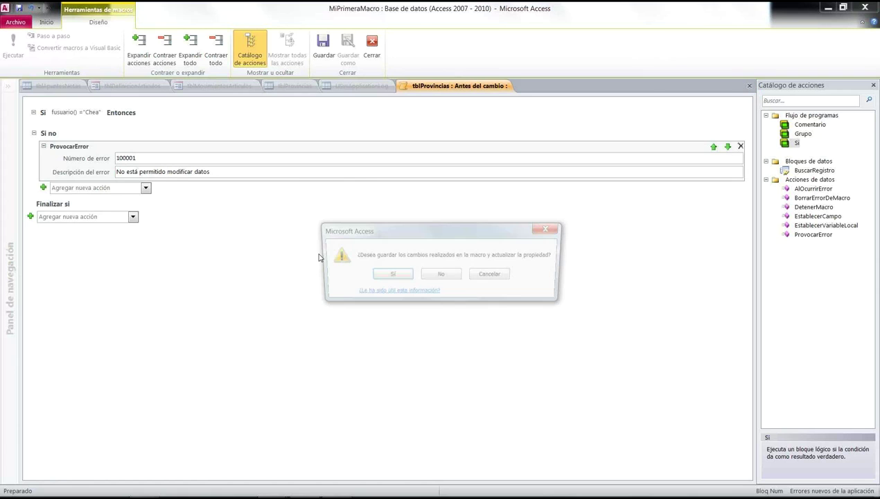
click(385, 274)
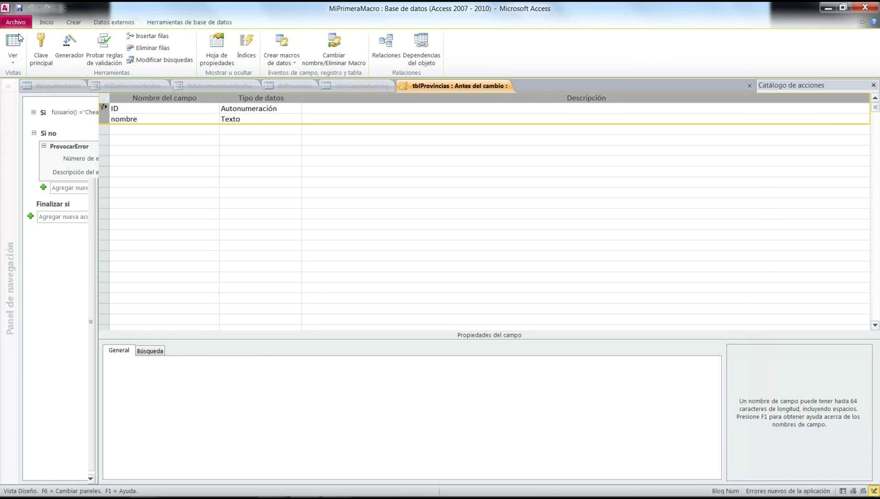
click(14, 41)
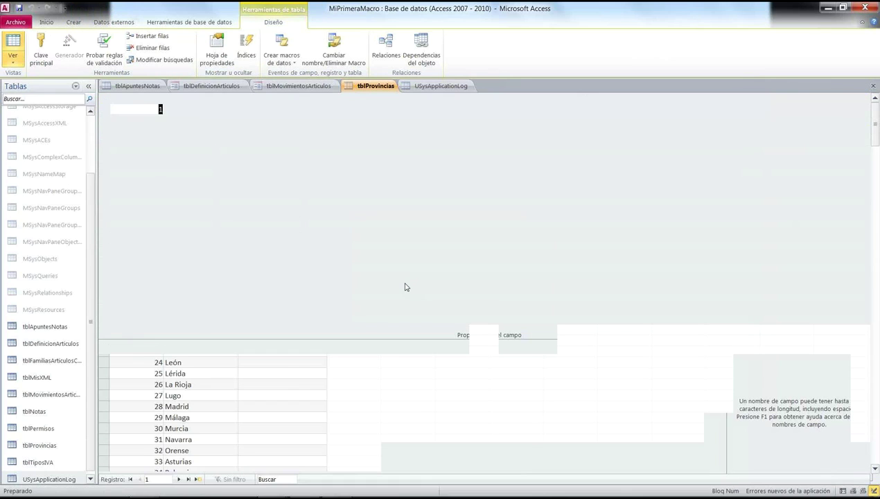
Test the macro by changing the nombre value "La Coruña" to "A Coruña" and leaving the record to save it
click(216, 131)
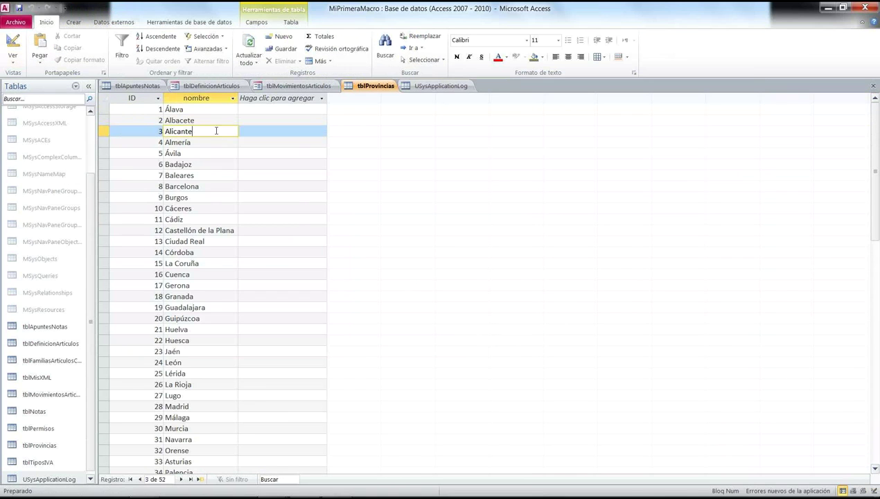
click(200, 373)
scroll(197, 360, down, 1)
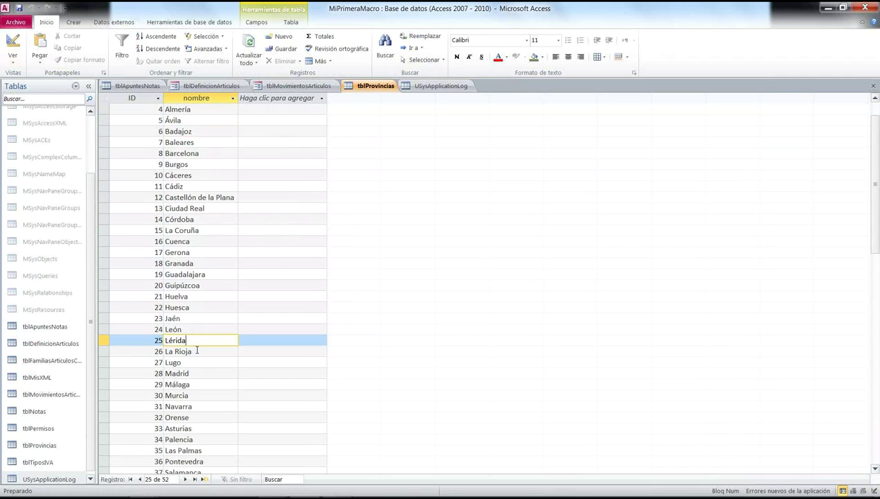
click(166, 230)
key(Delete)
key(Delete)
text(A)
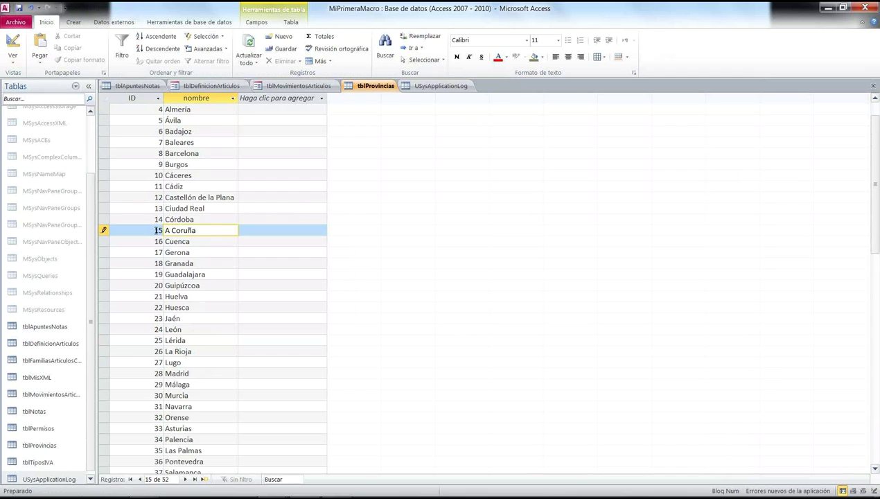
key(Up)
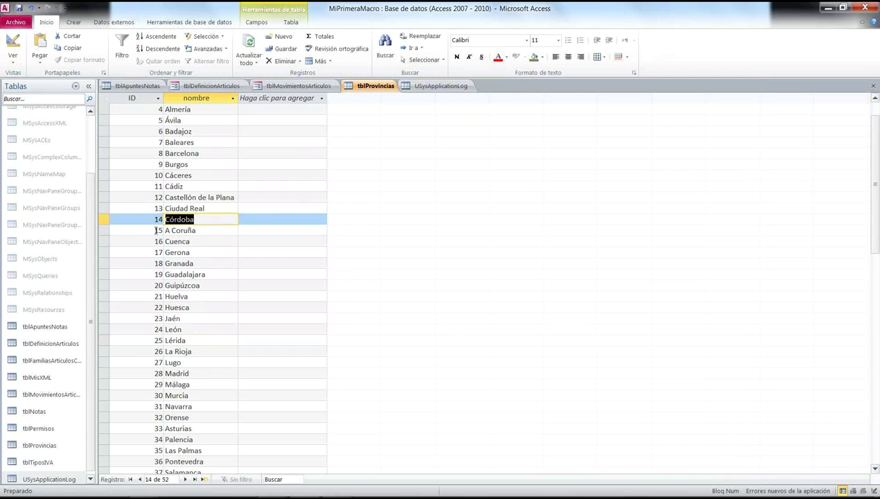
click(238, 232)
click(261, 235)
click(262, 219)
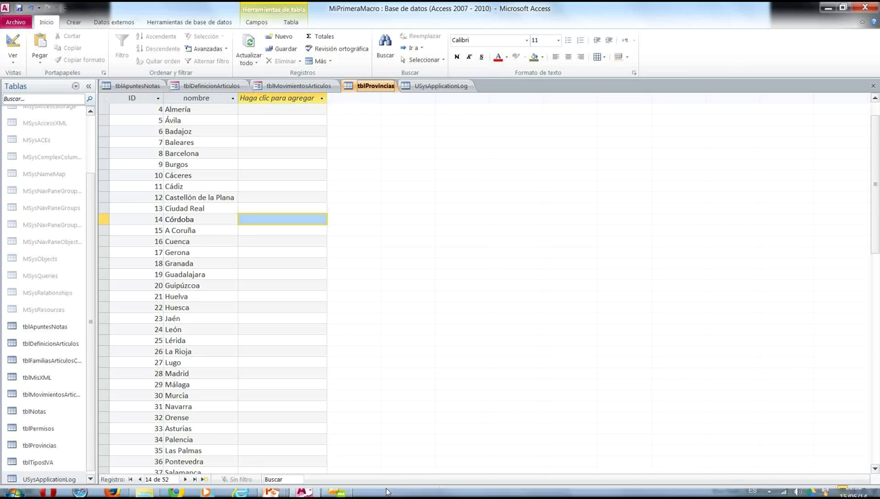
mouse_move(305, 490)
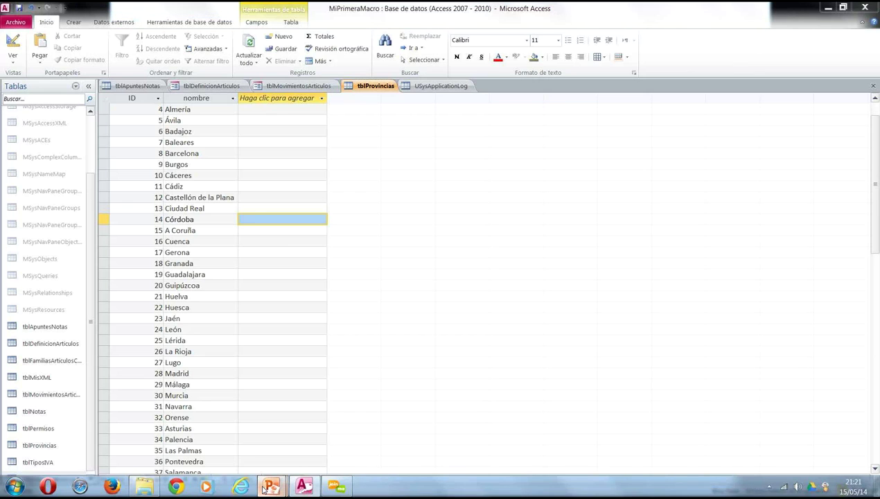
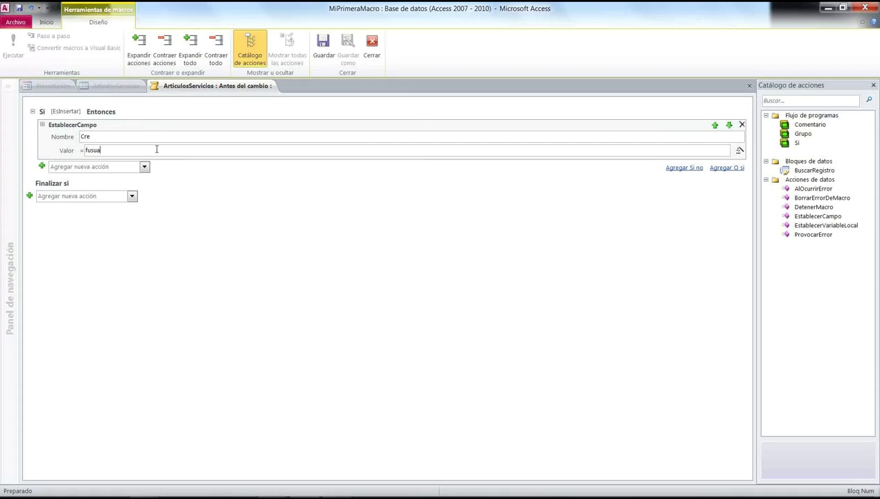
Set the EstablecerCampo value to fusuario() in the ArticulosServicios Antes del cambio macro, close it and save the table to show its datasheet
click(157, 149)
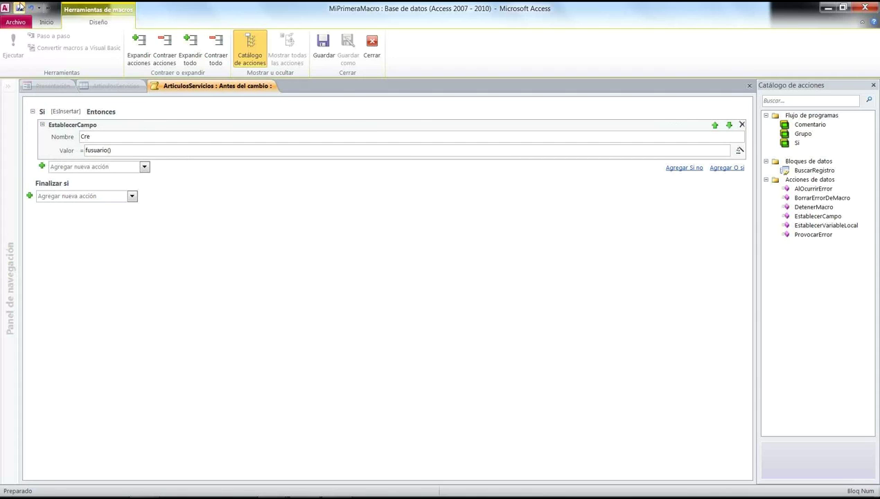
click(749, 85)
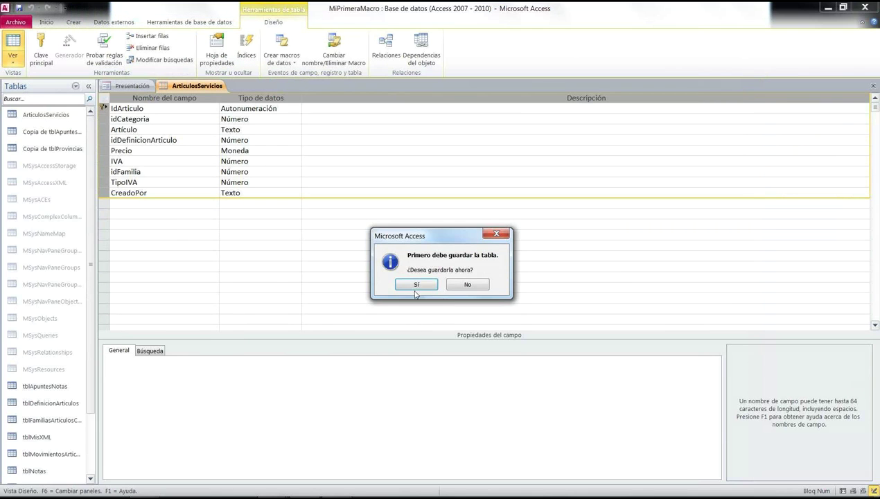
click(414, 285)
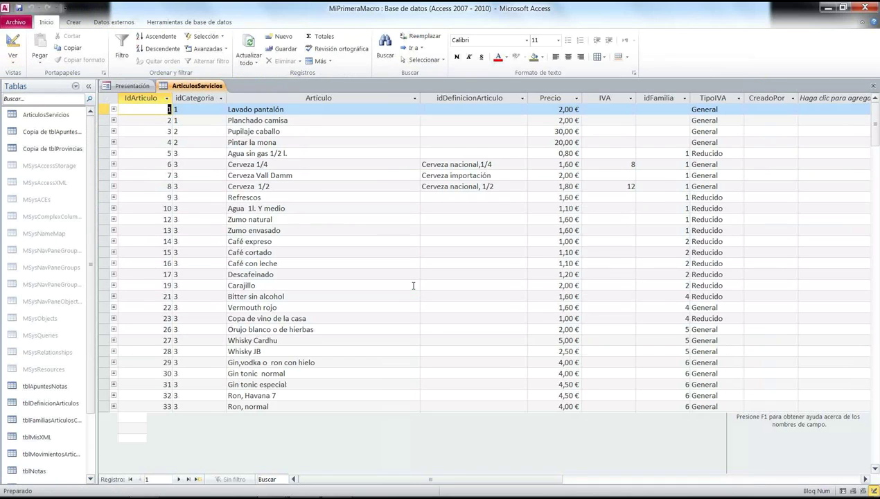
Try to add an ArticulosServicios record with Artículo "ghdfghdf" to test the macro, and discard the entry
scroll(215, 402, down, 10)
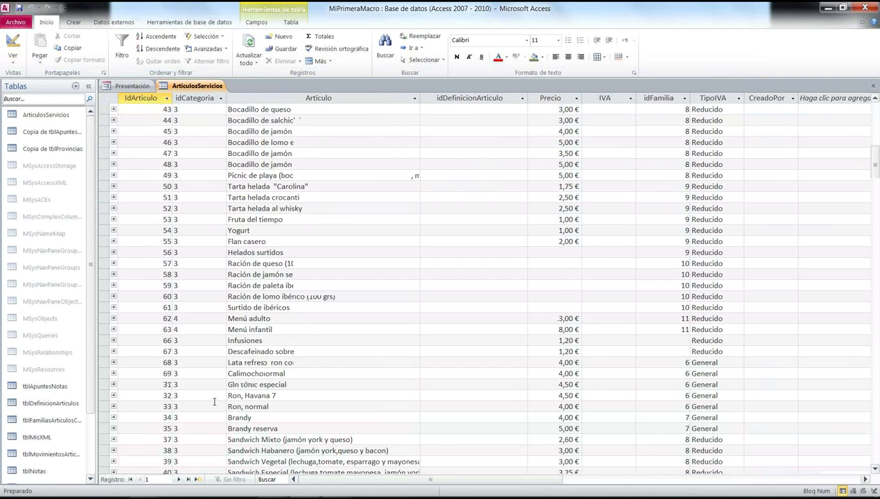
scroll(214, 402, down, 5)
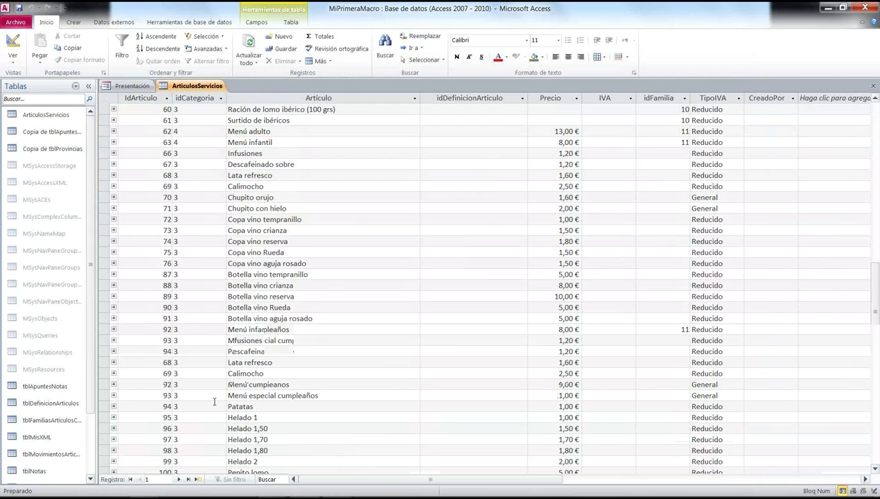
scroll(214, 402, down, 1)
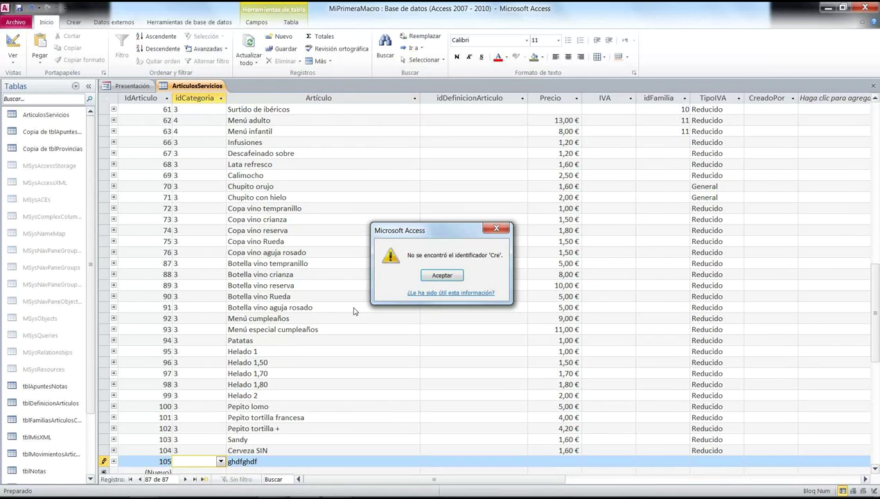
click(428, 275)
right_click(194, 88)
click(223, 158)
click(440, 272)
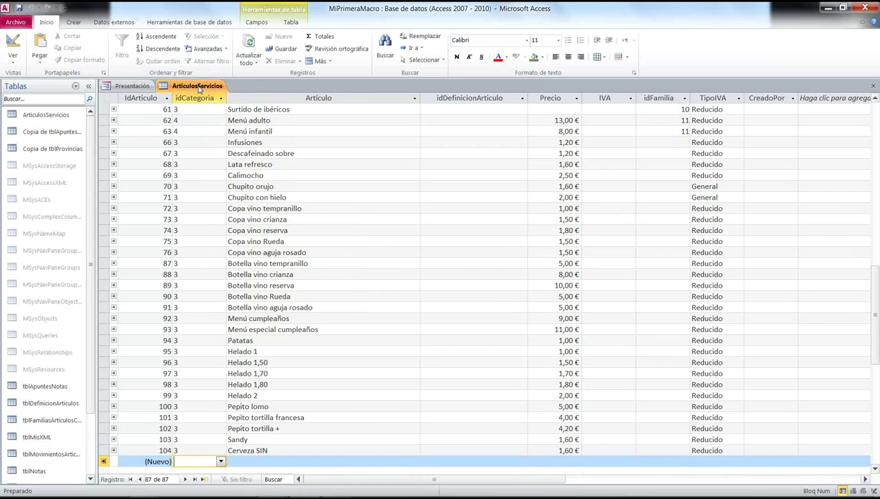
Set the EstablecerCampo name to CreadoPor in the ArticulosServicios Antes del cambio macro
right_click(196, 86)
click(220, 135)
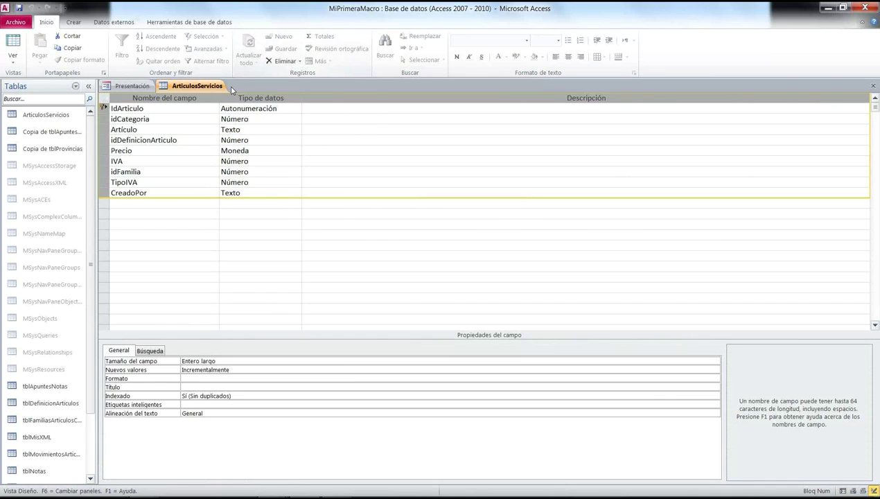
click(278, 58)
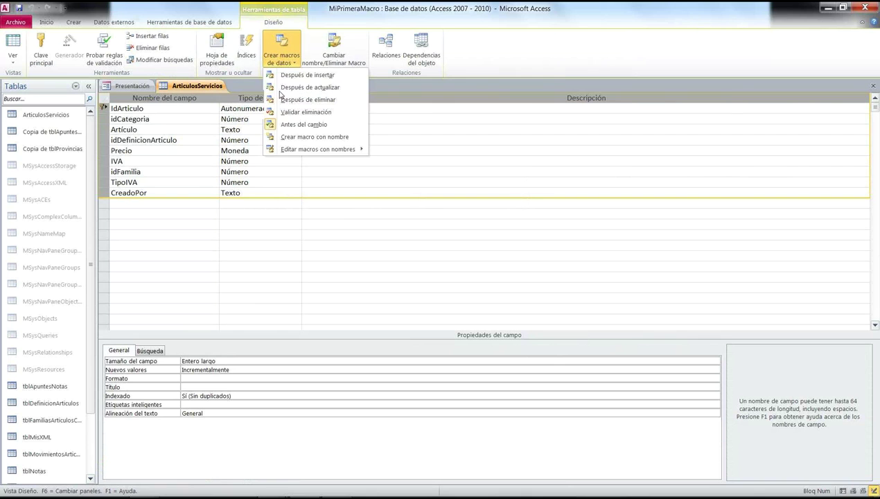
click(280, 125)
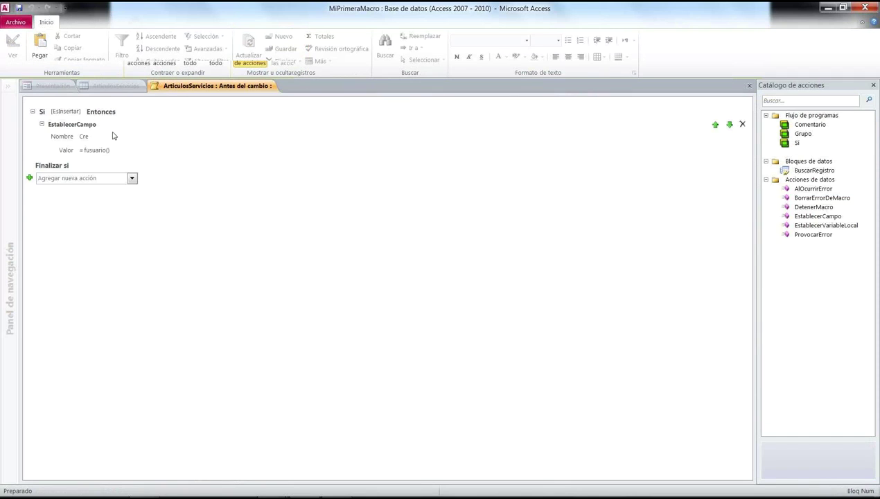
text(adopo)
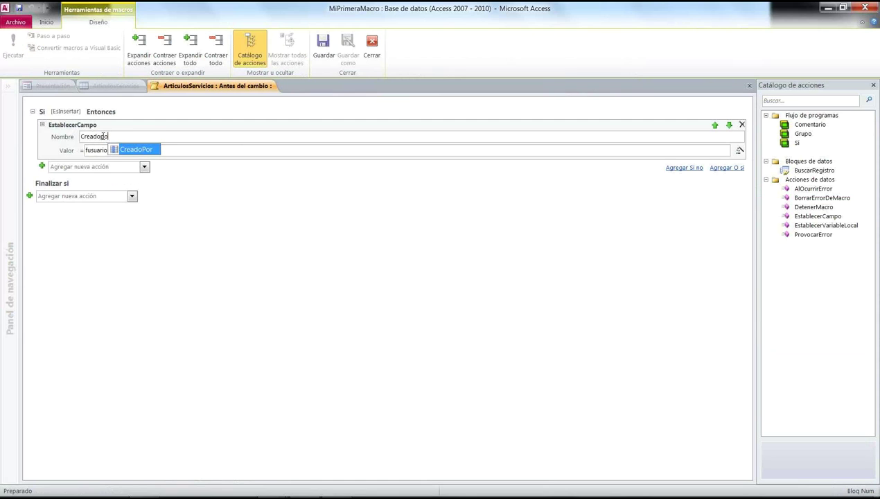
key(Return)
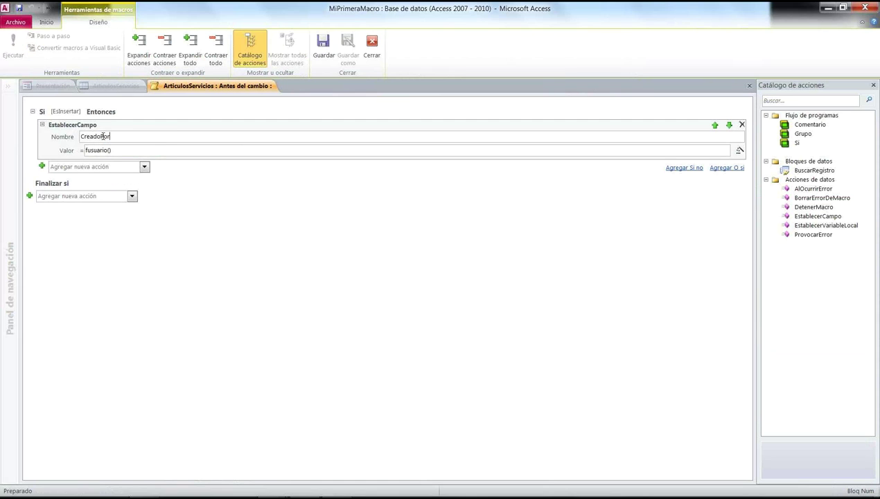
Close the macro with its changes saved and go to a new record in the ArticulosServicios datasheet
click(749, 85)
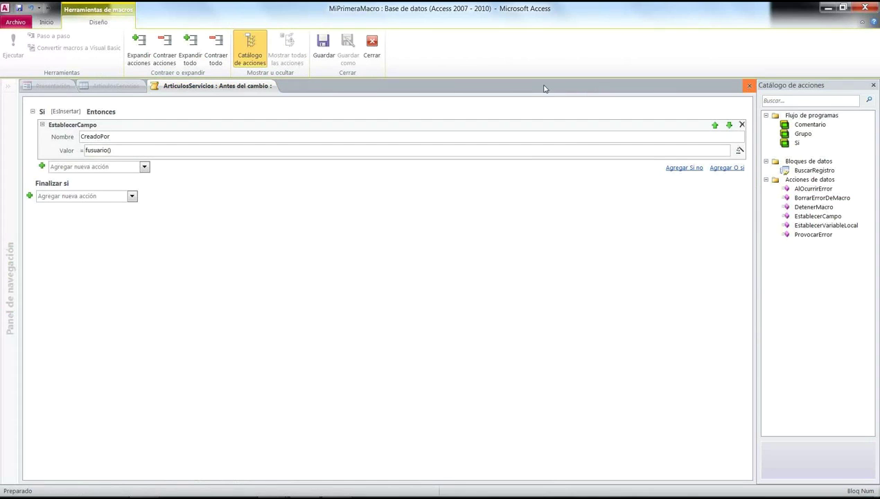
click(372, 276)
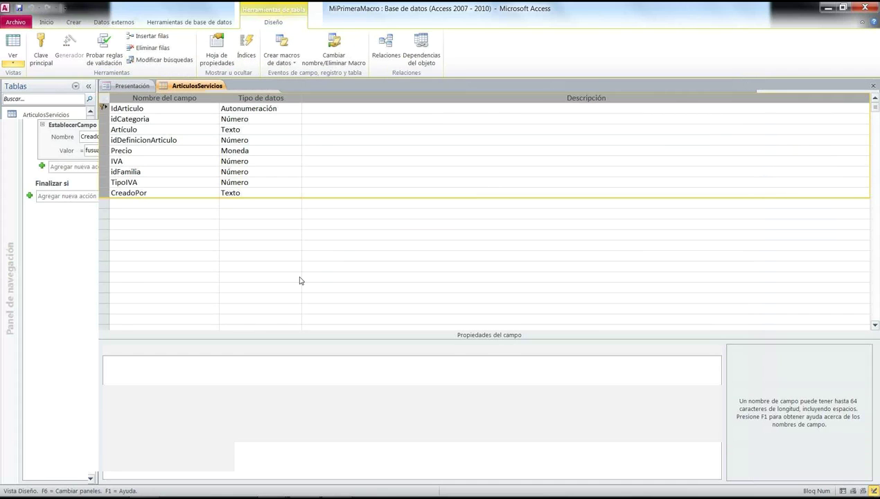
click(417, 282)
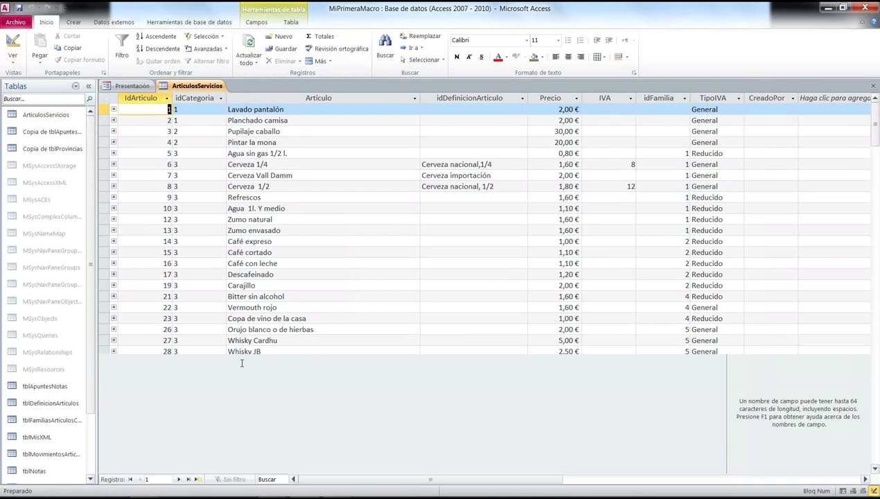
click(199, 479)
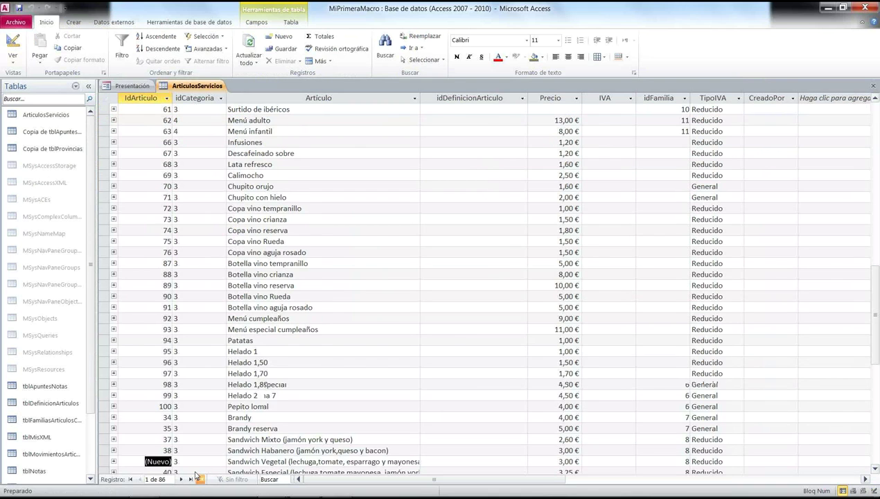
click(215, 461)
text(rwet)
key(Escape)
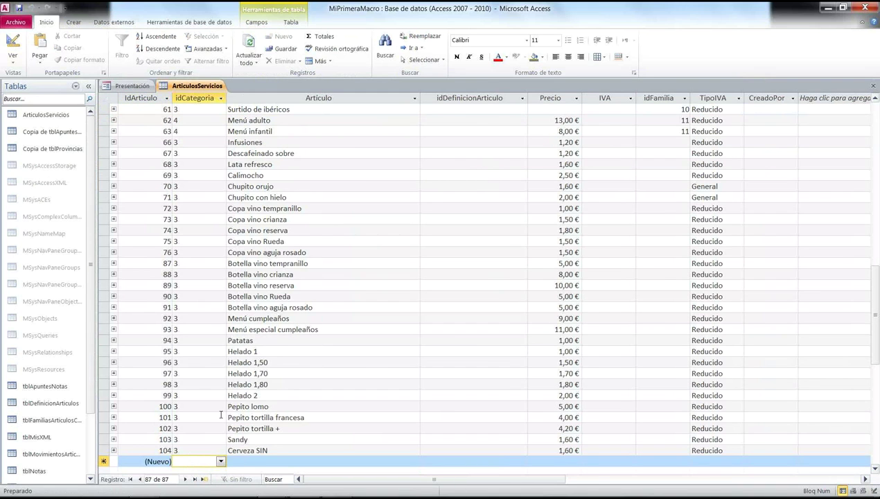
Test the macro by adding an ArticulosServicios record with Artículo "wetqwer" and saving it
click(240, 461)
text(wetqwer)
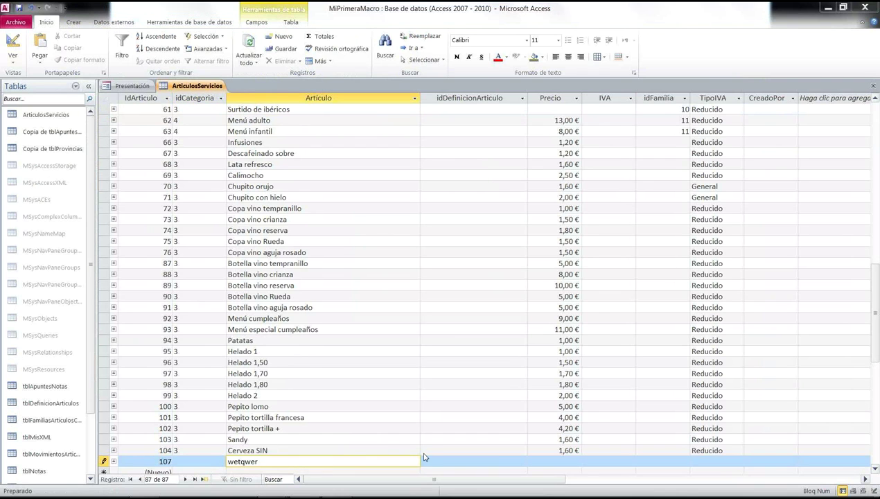
click(424, 457)
click(440, 287)
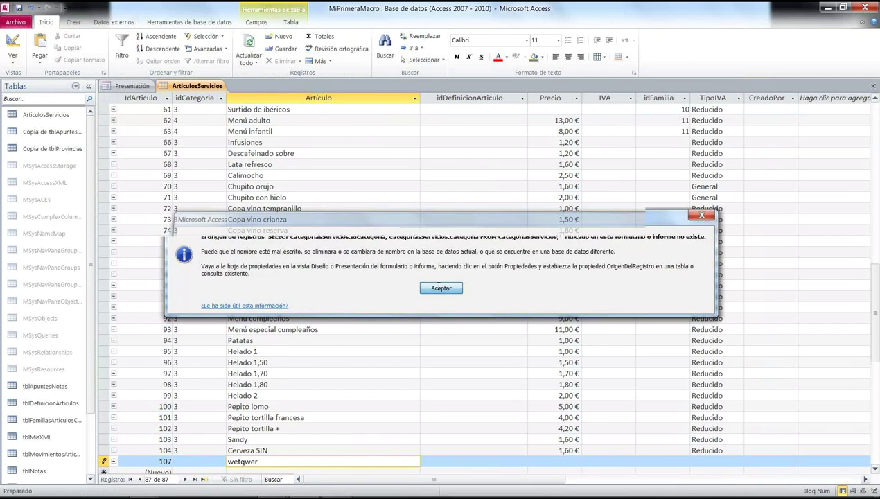
click(770, 461)
text(Chea)
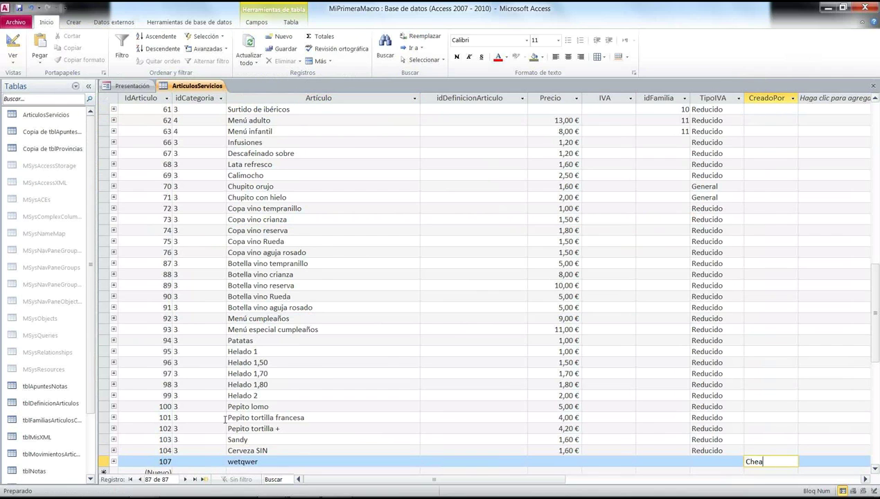
scroll(255, 419, down, 1)
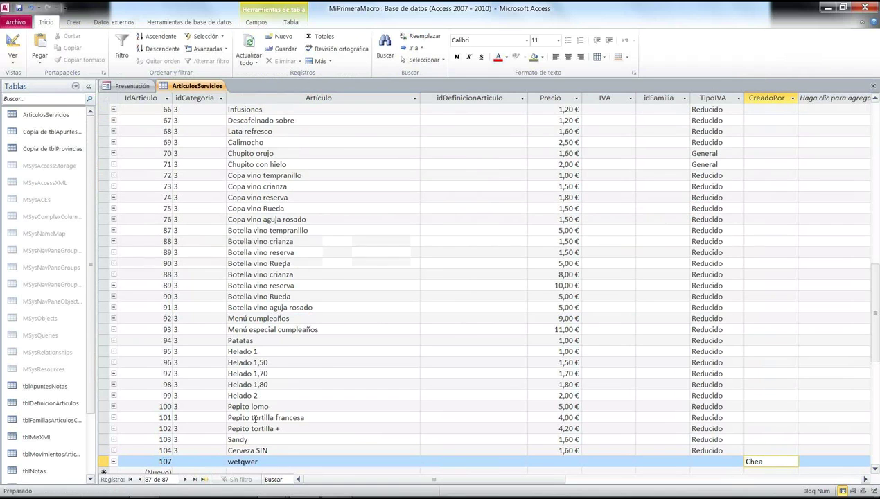
click(232, 440)
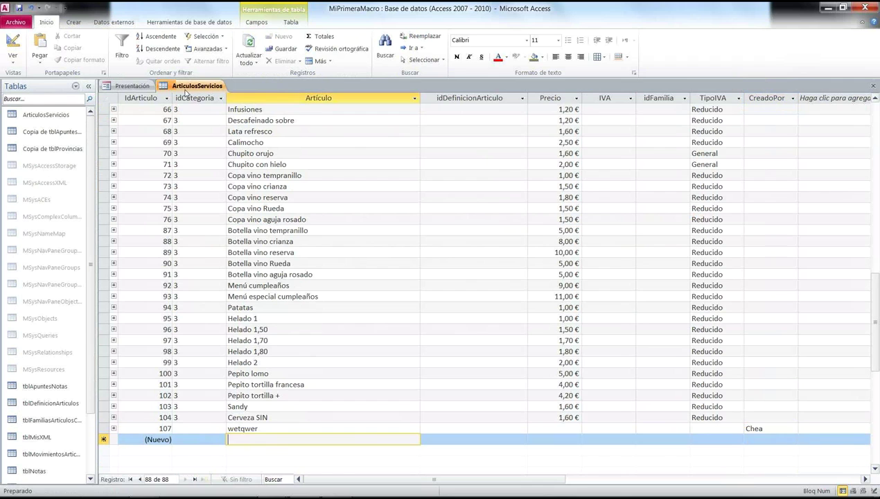
right_click(185, 88)
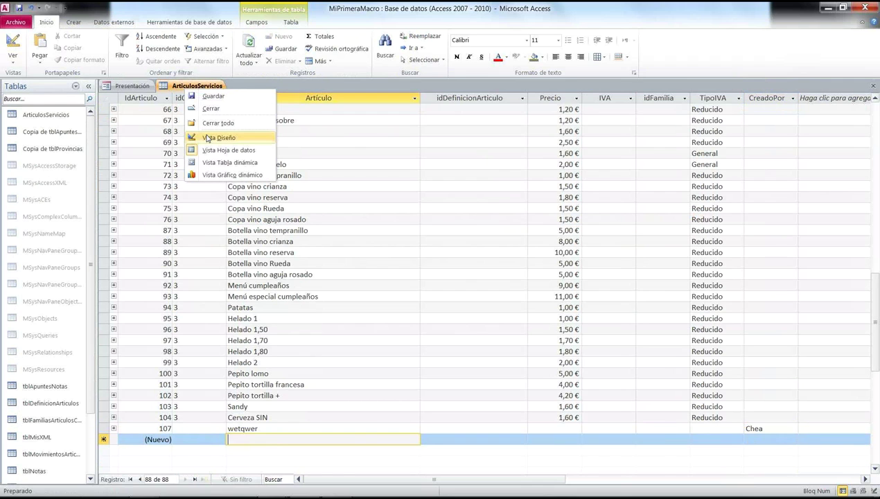
click(207, 138)
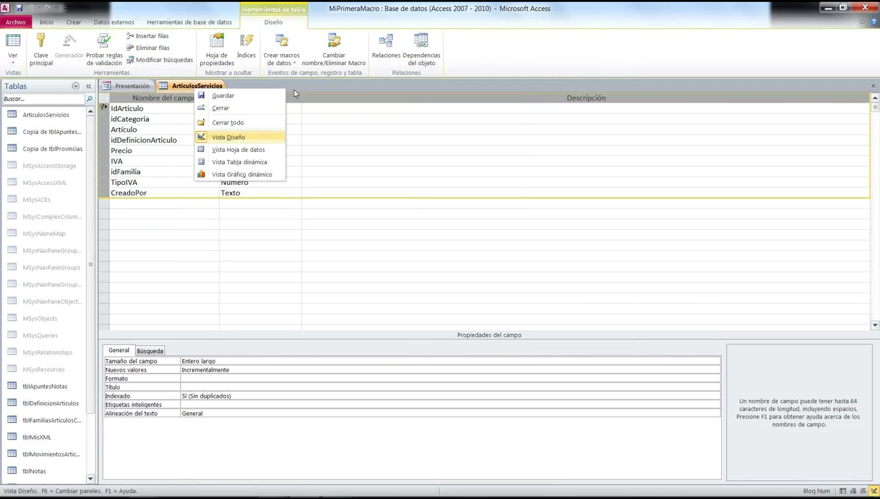
click(293, 62)
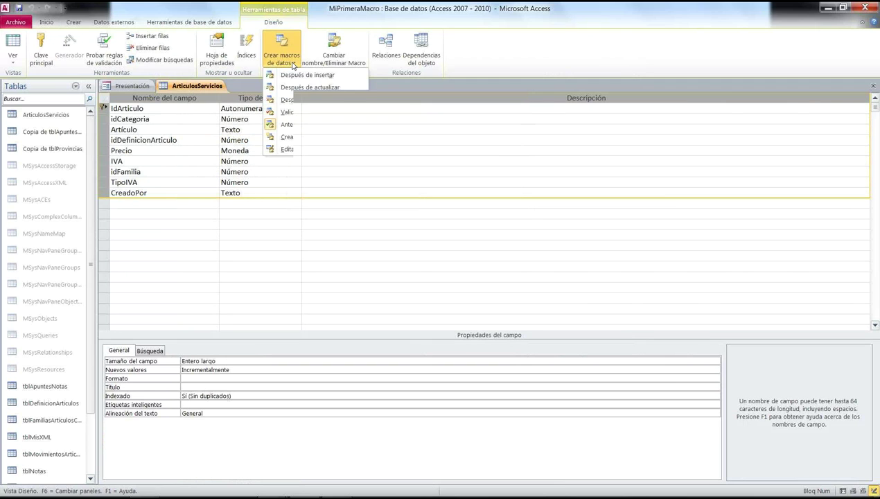
click(11, 43)
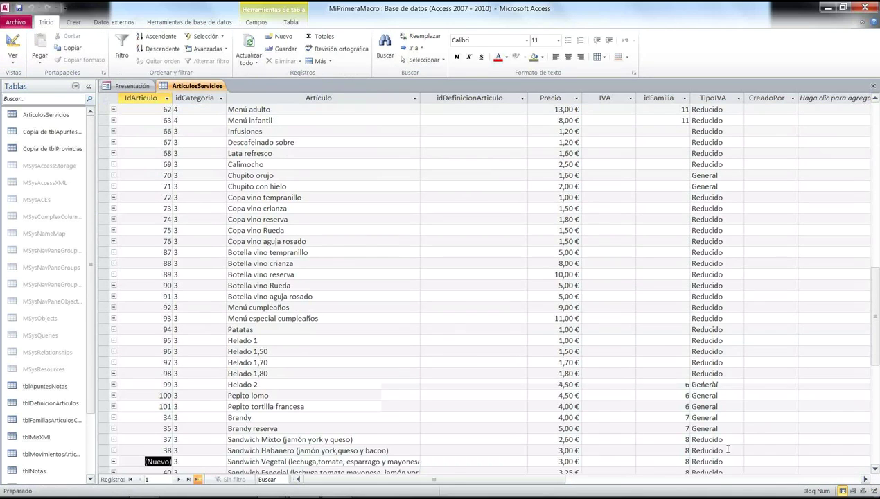
Test editing CreadoPor in the "wetqwer" record by inserting "bsdfg" into its value and saving, and clear the field
click(750, 449)
text(bsdfghea)
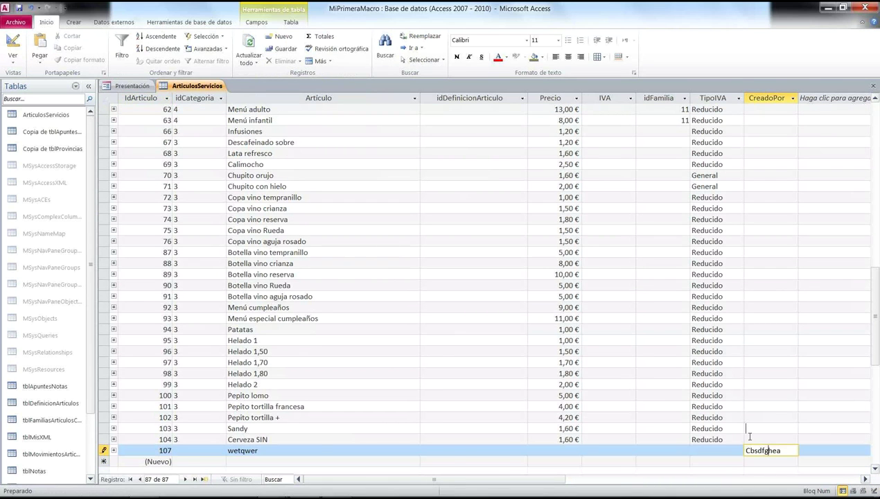
click(765, 429)
drag(787, 450, 626, 445)
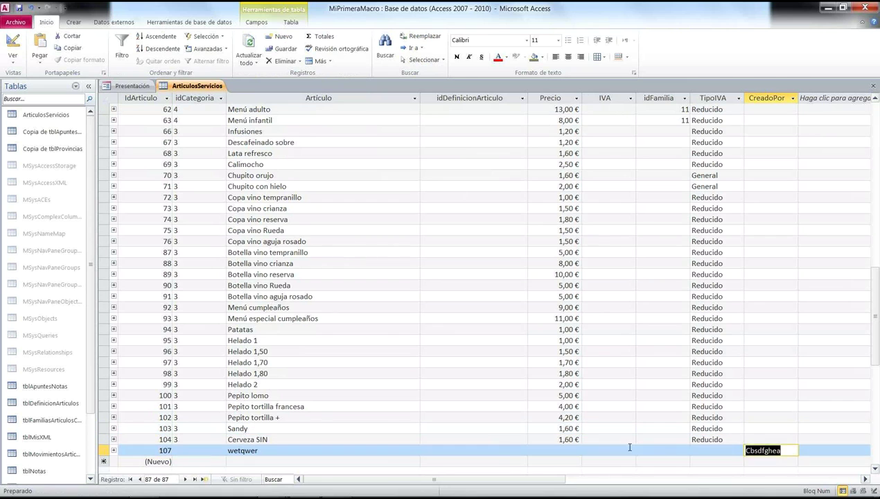
key(Delete)
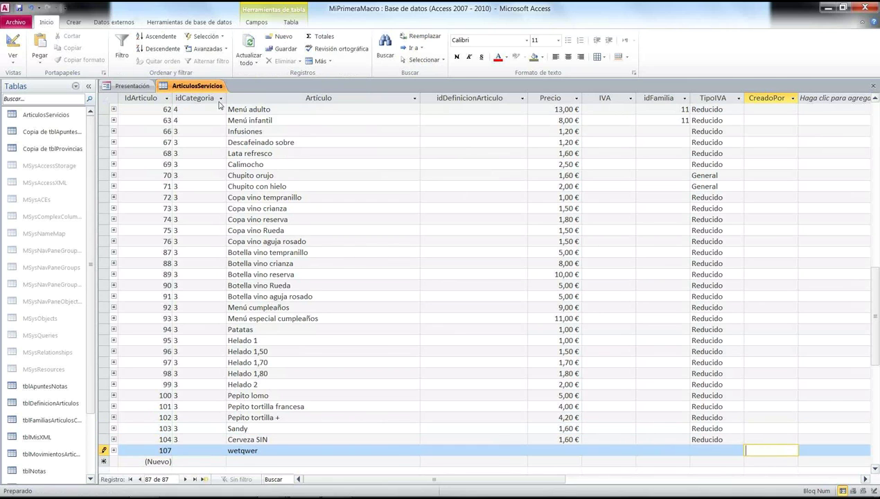
Reopen the ArticulosServicios Antes del cambio macro from design view and add a Si no branch to the [EsInsertar] block
right_click(205, 88)
click(237, 133)
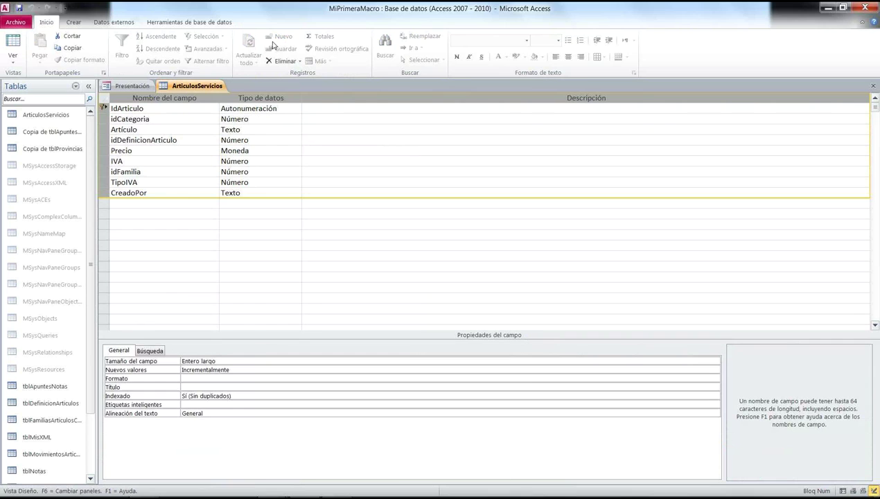
click(291, 64)
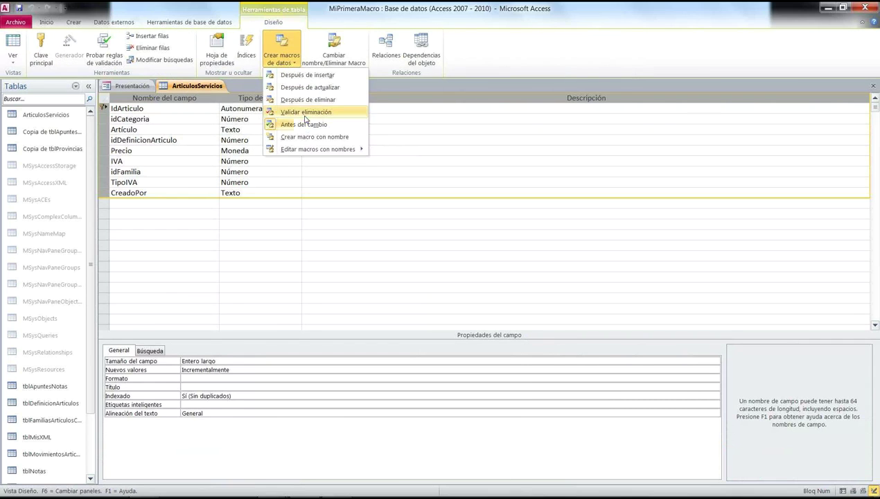
click(306, 126)
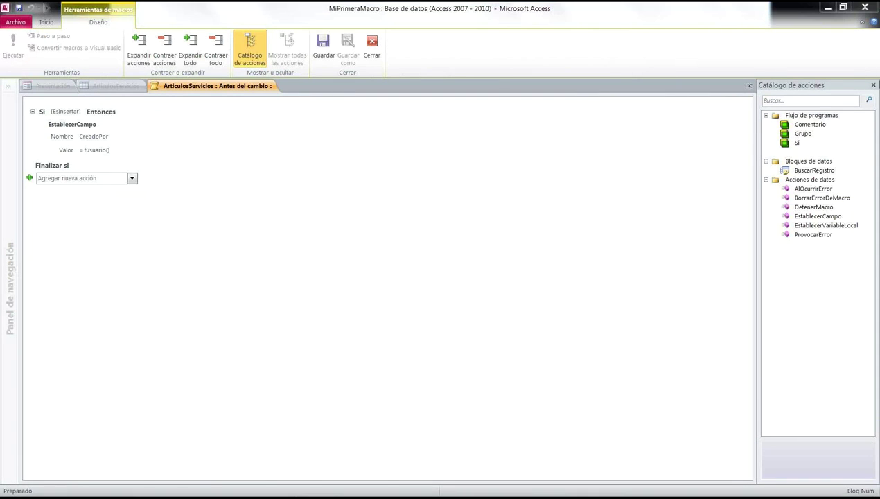
click(198, 134)
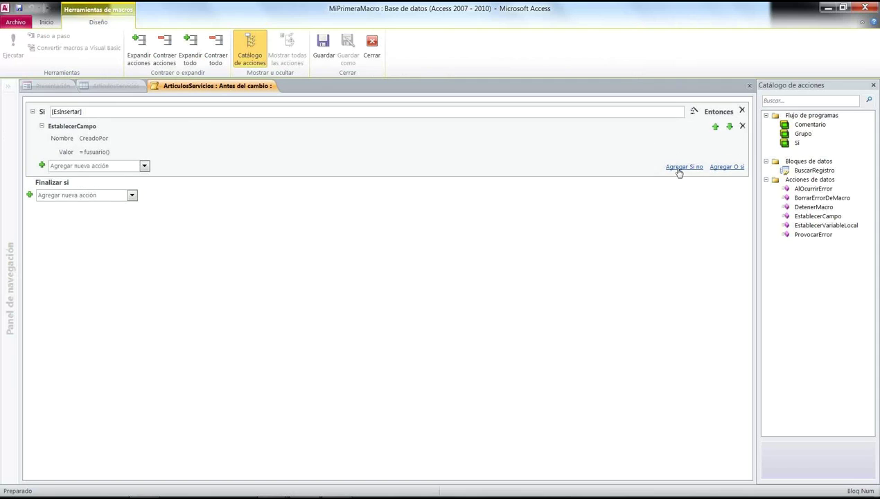
click(679, 169)
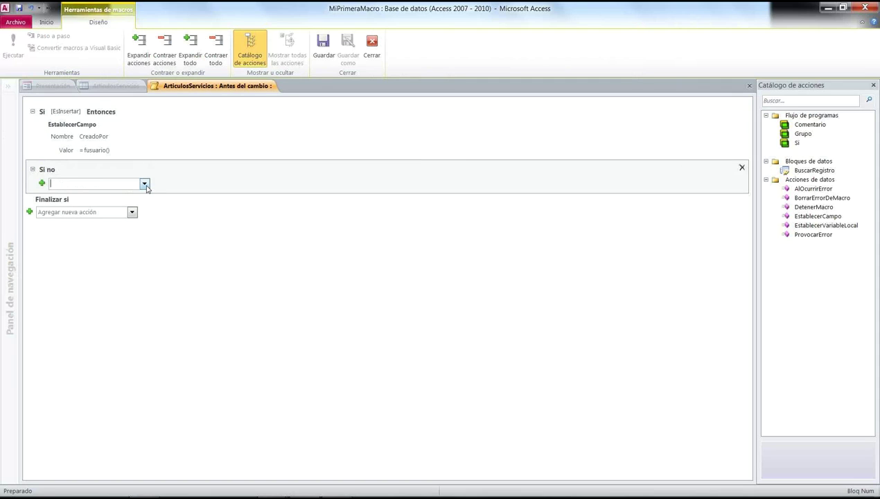
Add a nested Si block in the Si no branch with the condition Actualizado([CreadoPor])
click(144, 184)
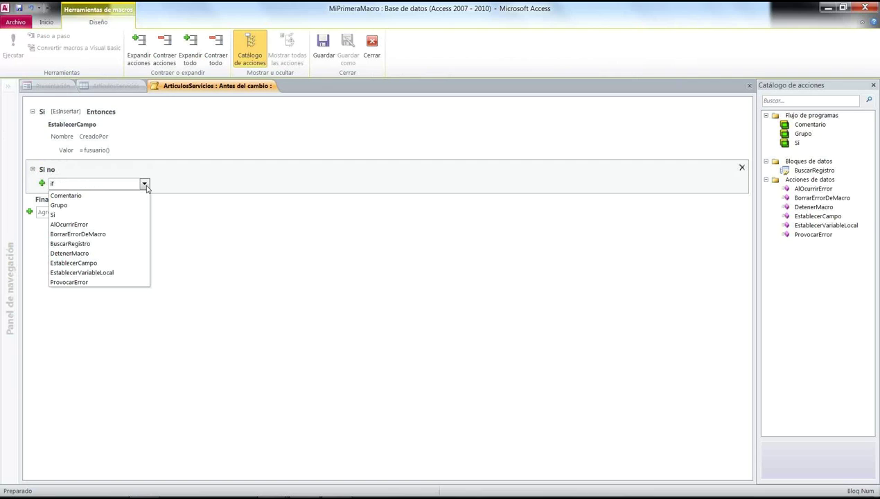
click(145, 184)
click(143, 184)
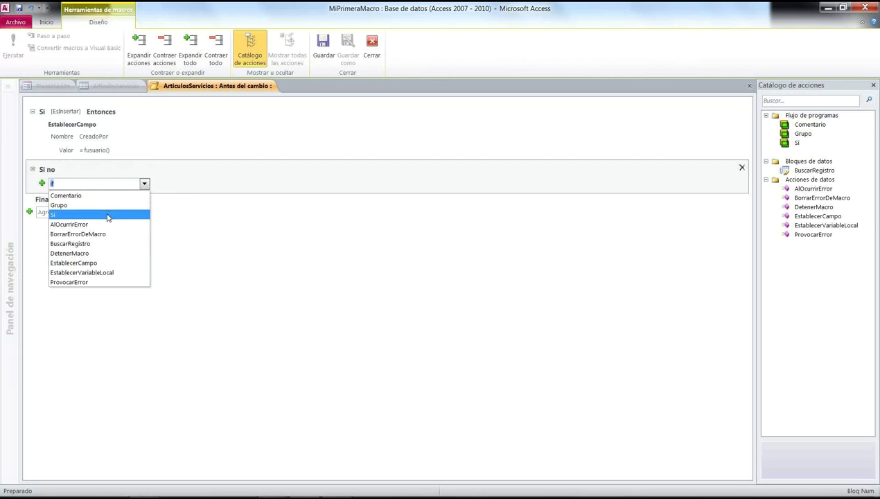
click(108, 213)
text(a)
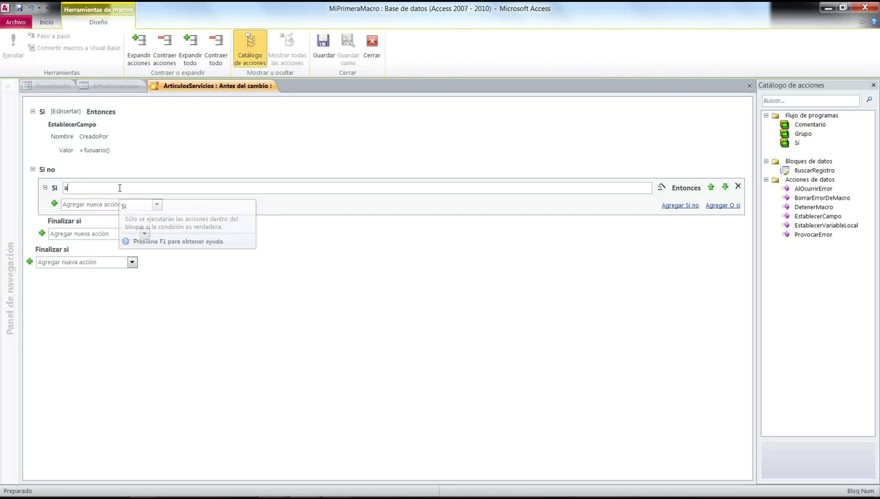
text(ctua()
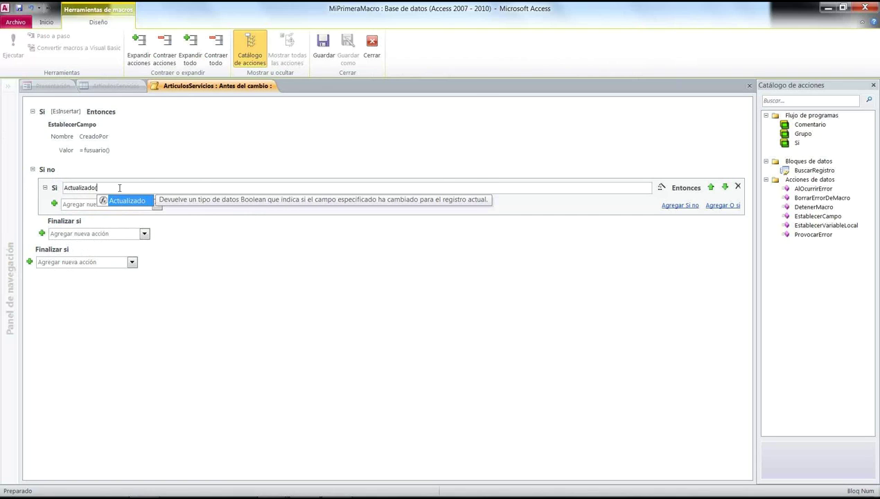
text(cred)
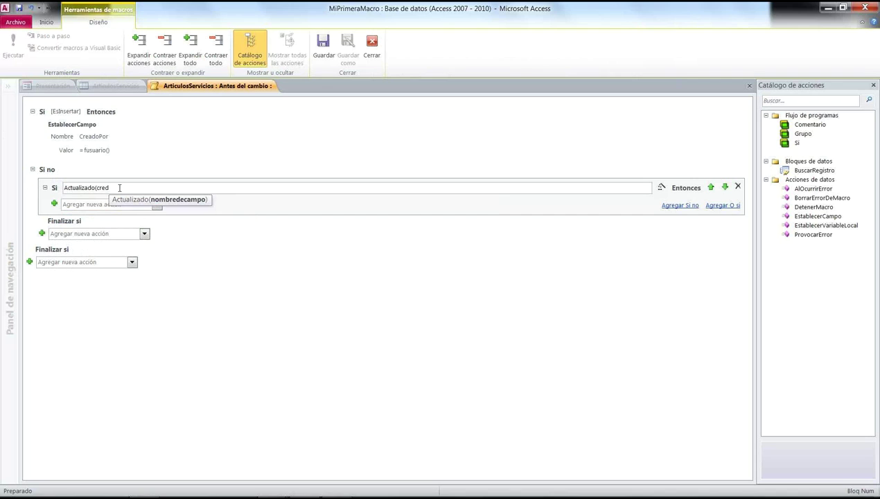
key(Return)
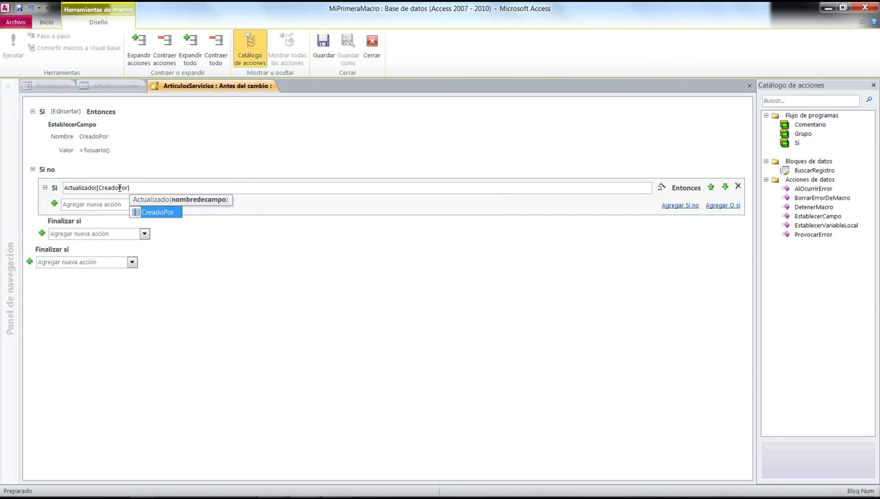
text())
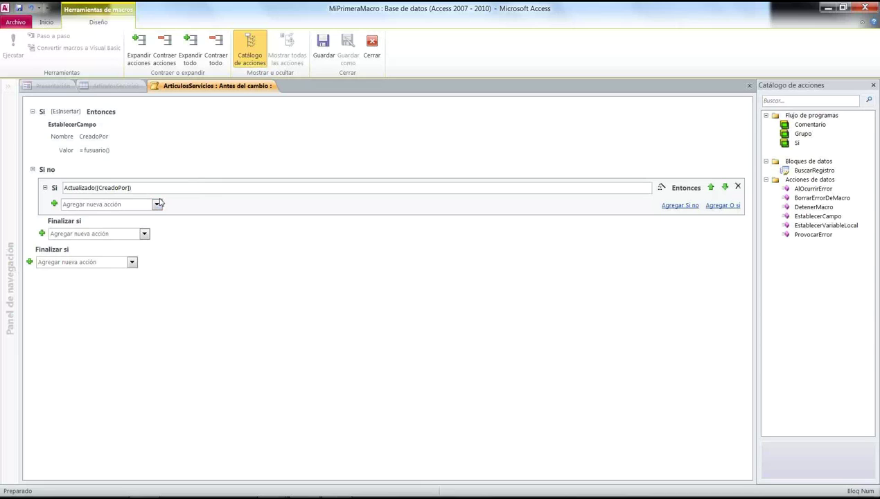
Add an EstablecerCampo action inside the nested Actualizado([CreadoPor]) block with its Nombre set to CreadoPor
click(158, 204)
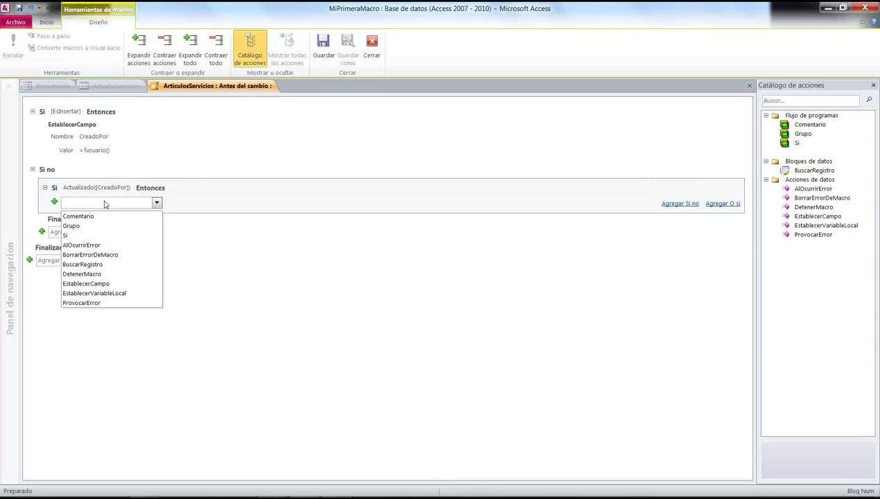
text(EstablecerCampo)
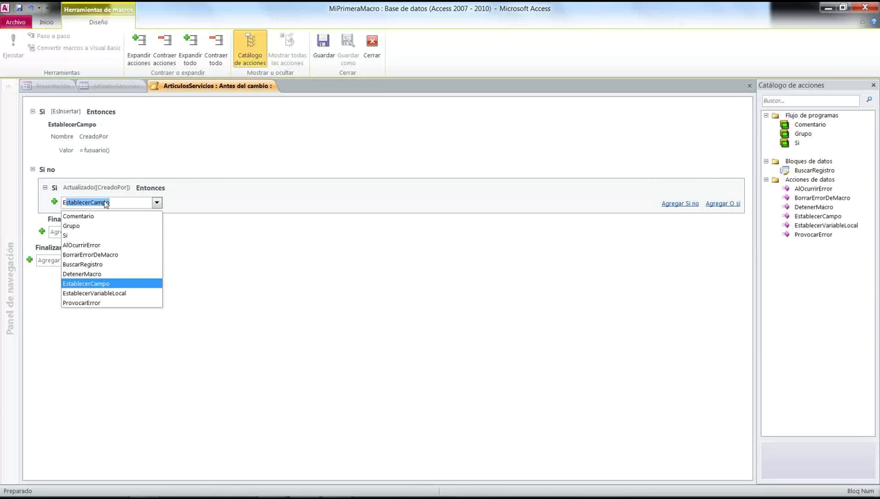
key(Return)
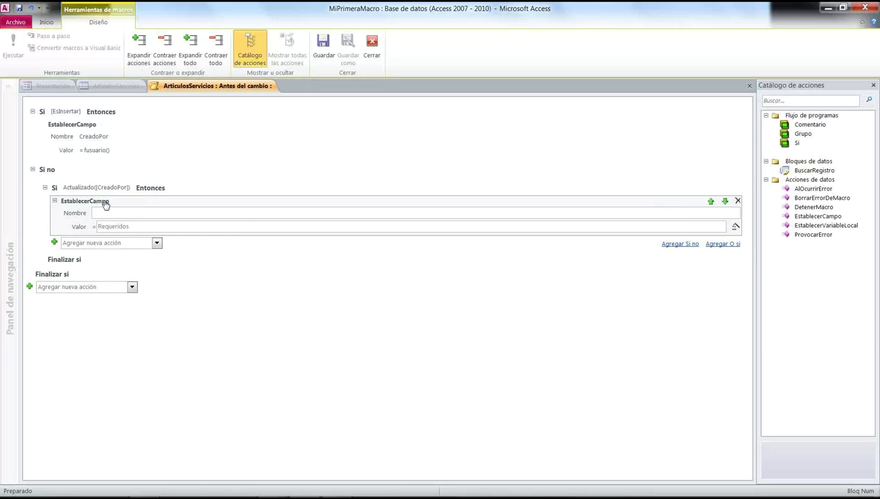
text(creado)
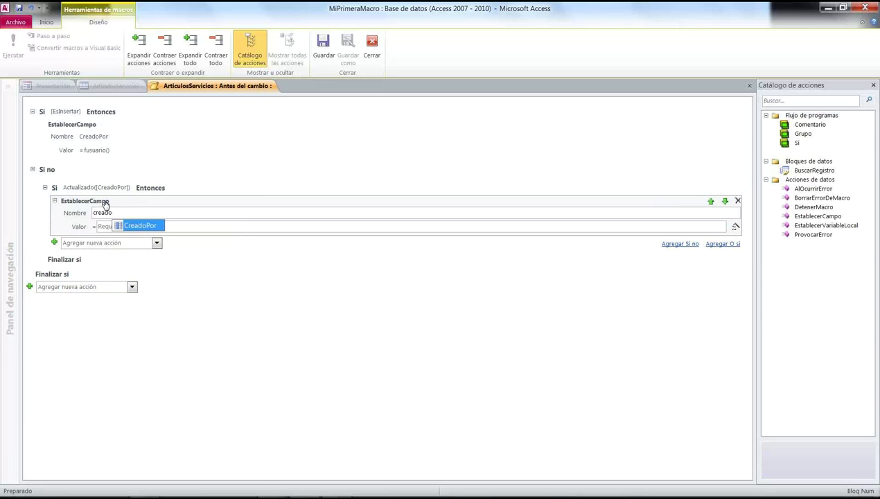
key(Return)
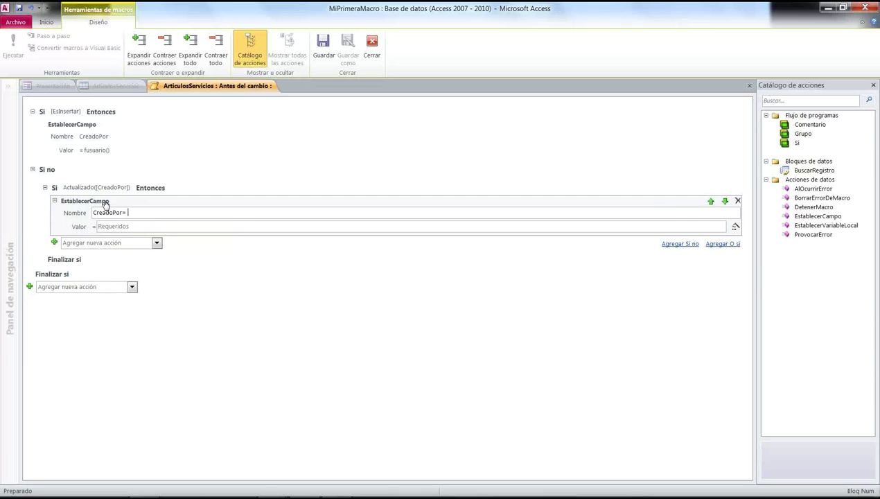
key(BackSpace)
key(BackSpace)
key(BackSpace)
key(BackSpace)
key(BackSpace)
key(BackSpace)
key(BackSpace)
key(BackSpace)
key(BackSpace)
text(creadoPor)
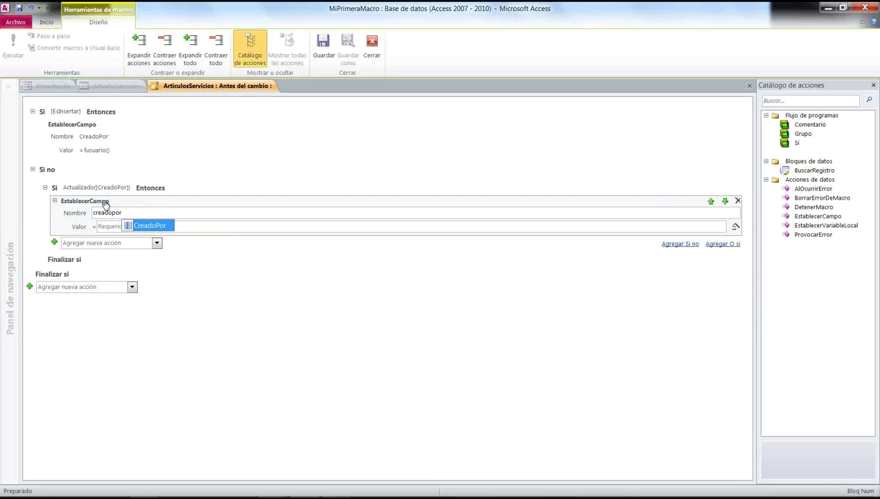
Set the new EstablecerCampo action's Valor to antiguo.[CreadoPor] and close the macro, saving its changes
click(100, 227)
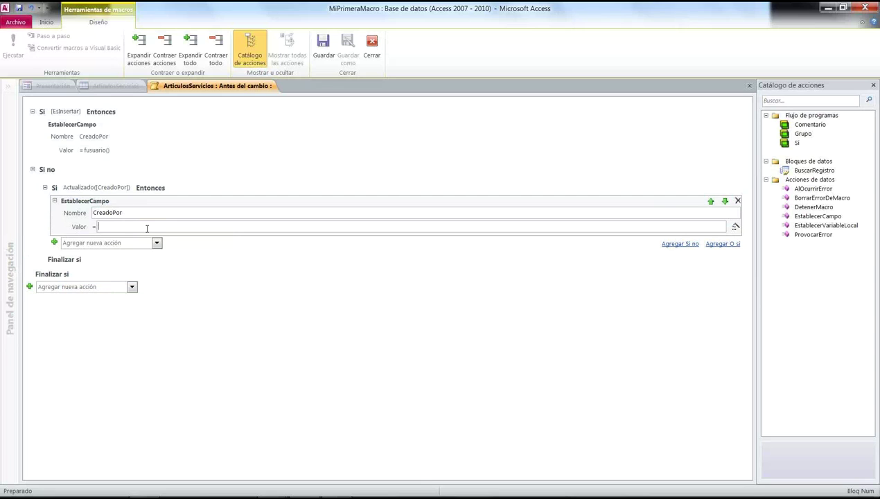
text(antiguo.)
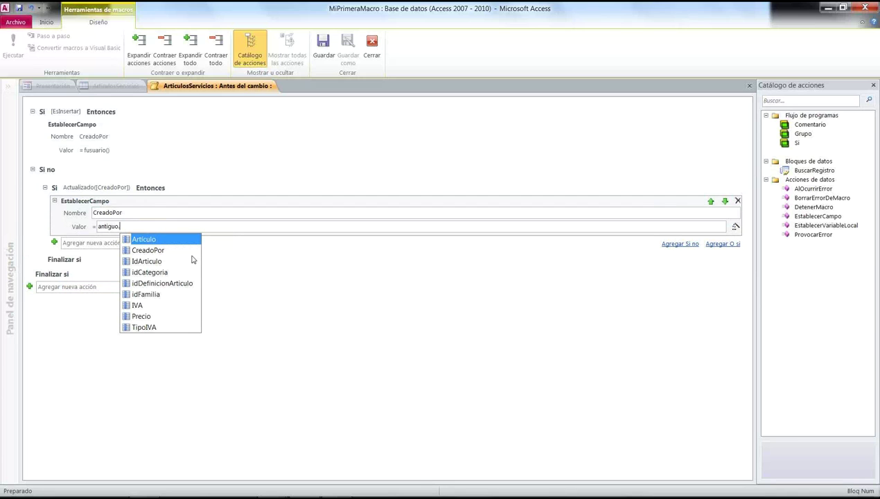
click(170, 253)
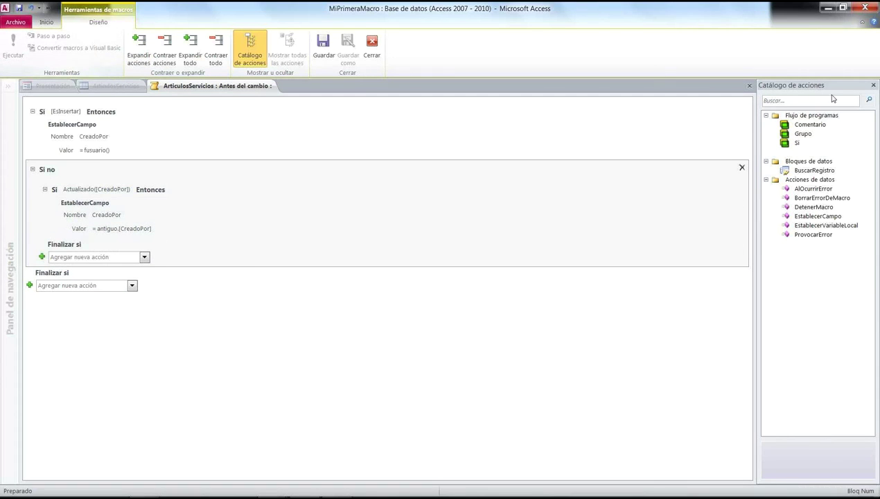
click(749, 86)
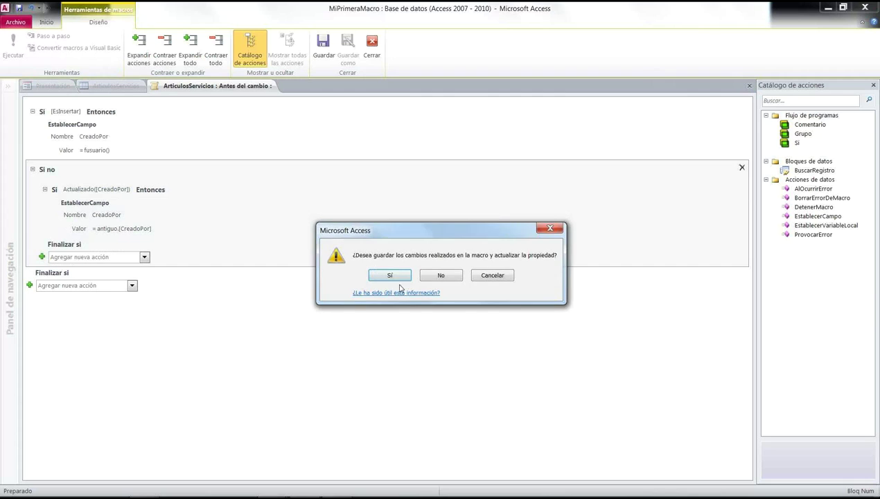
click(390, 275)
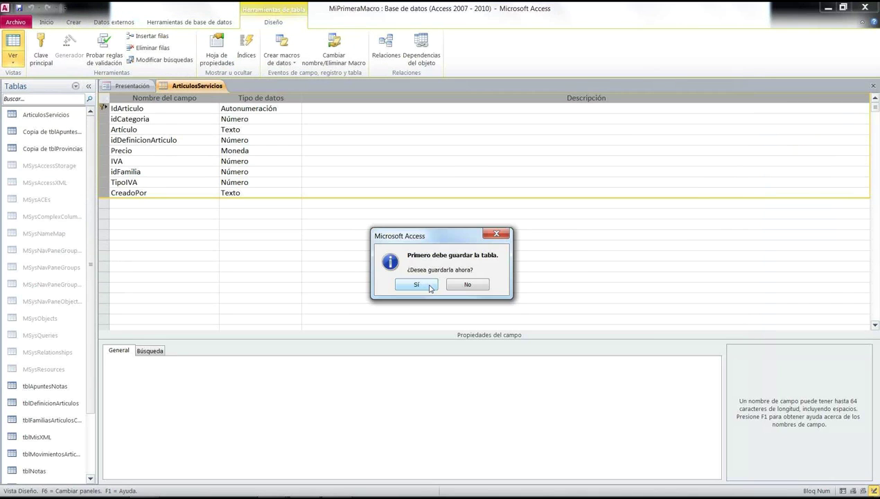
Save the ArticulosServicios table, add a record with Artículo "erytertyer" in datasheet view and save the record
click(427, 285)
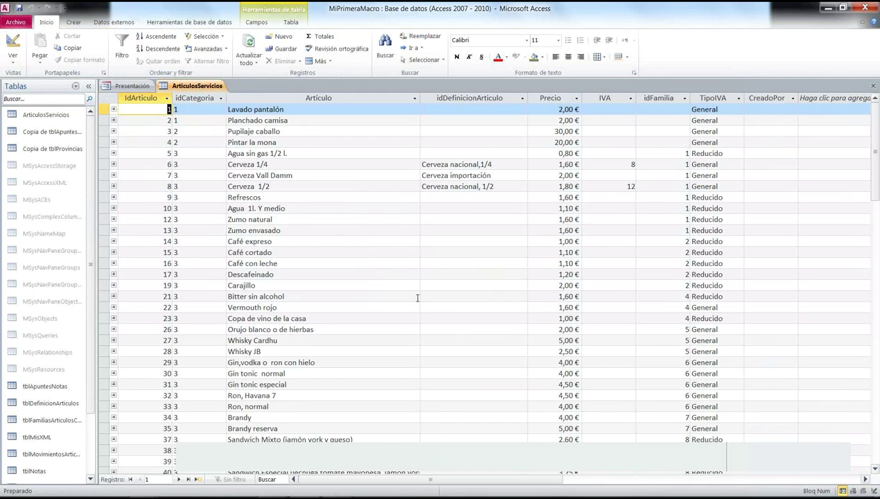
click(321, 452)
text(erytertyer)
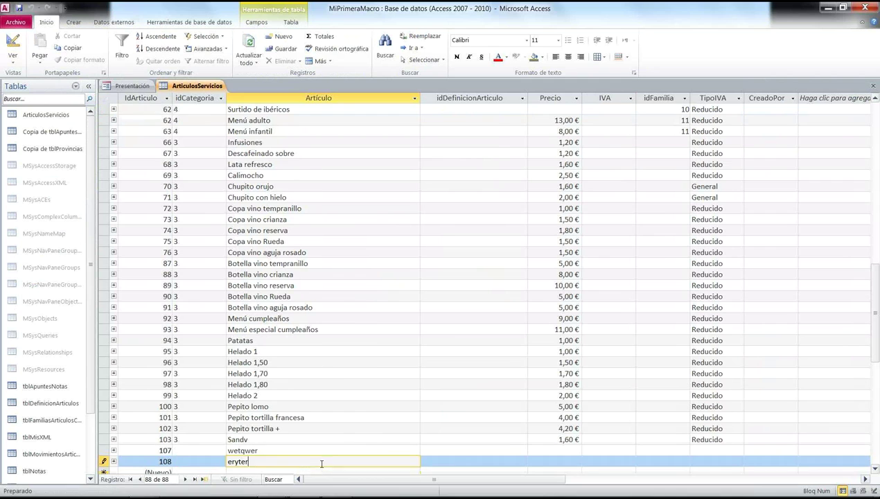
click(507, 442)
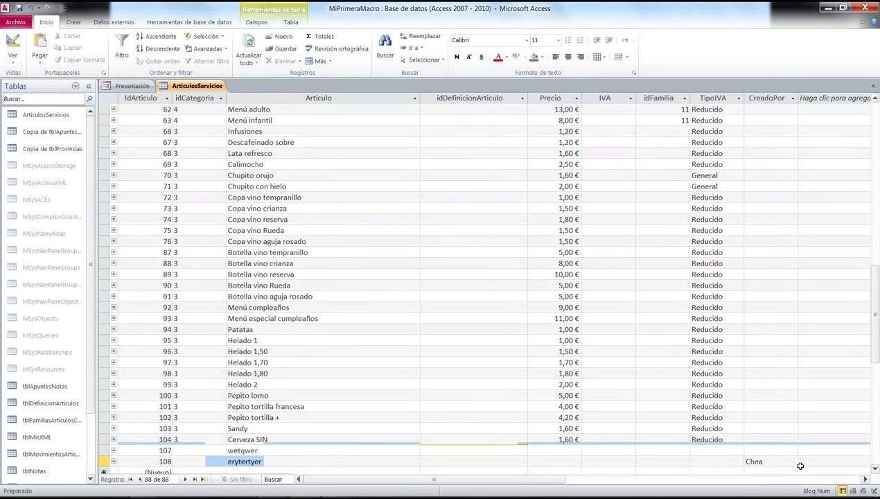
Test changing CreadoPor in the "erytertyer" record to "rteyety" and try to save it
click(782, 460)
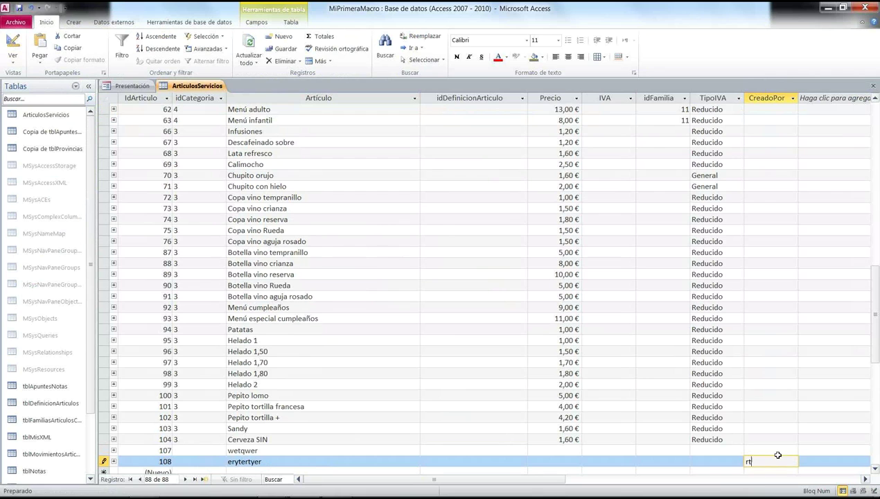
click(774, 449)
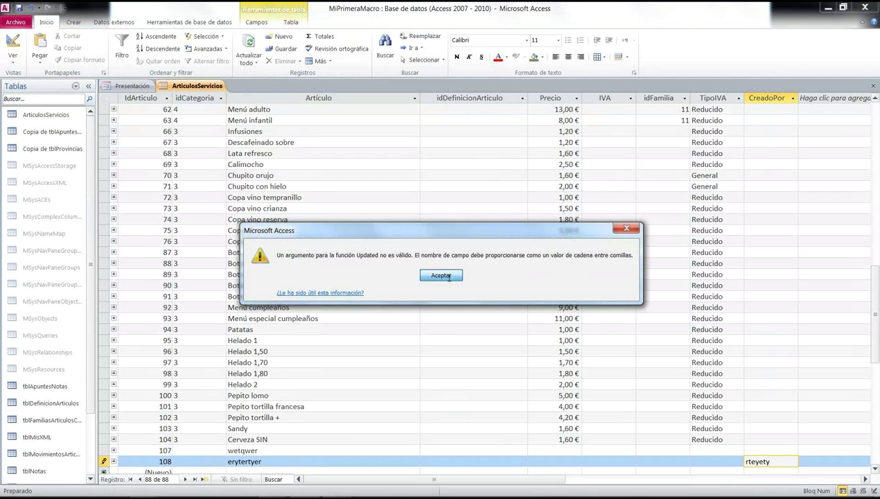
click(442, 276)
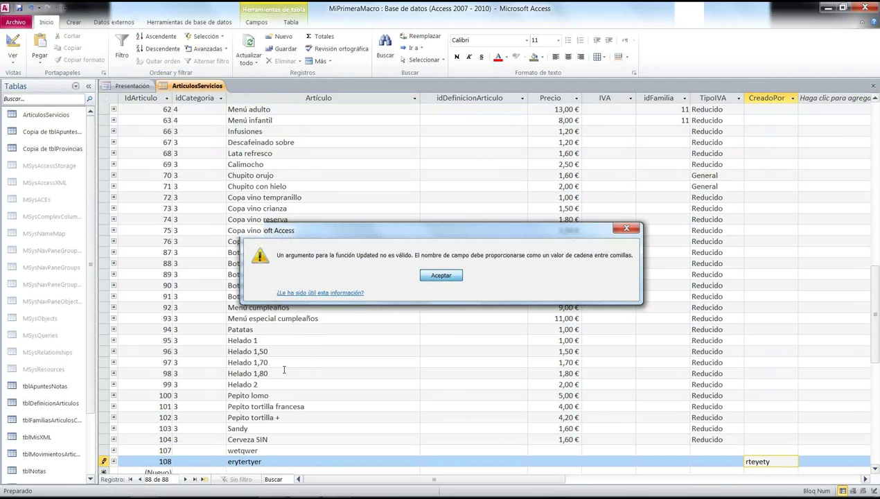
right_click(182, 89)
click(204, 136)
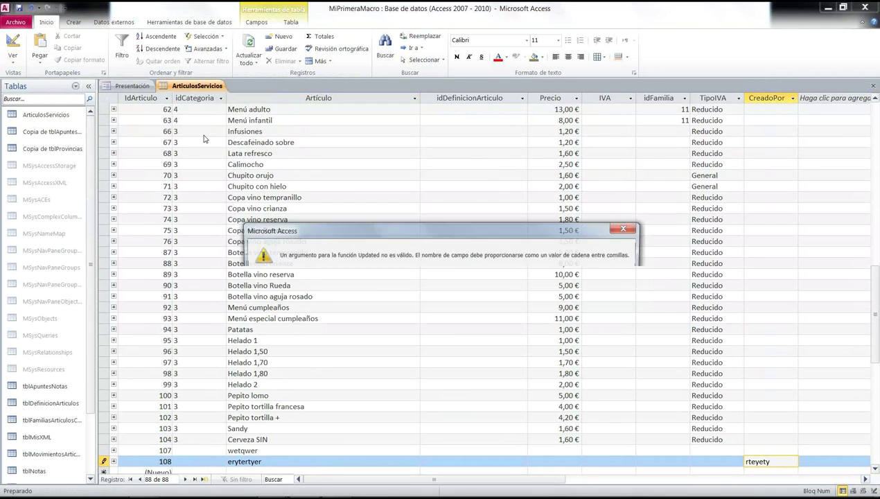
click(442, 275)
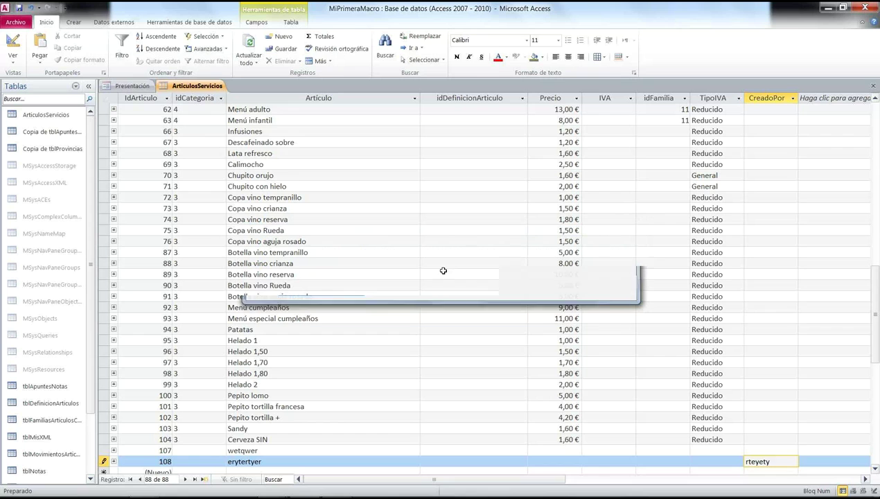
Reopen the ArticulosServicios Antes del cambio macro from design view, change the nested condition to Actualizado("CreadoPor"), and close it with changes saved
right_click(205, 89)
click(258, 134)
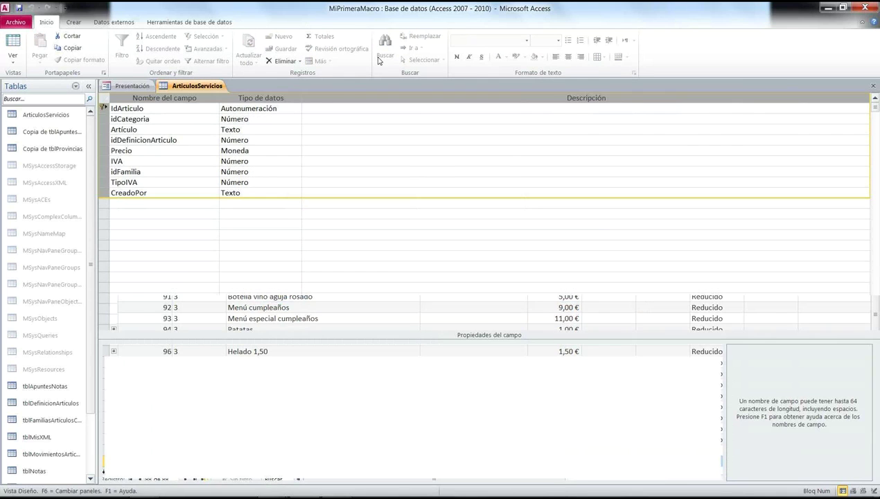
click(281, 58)
click(307, 124)
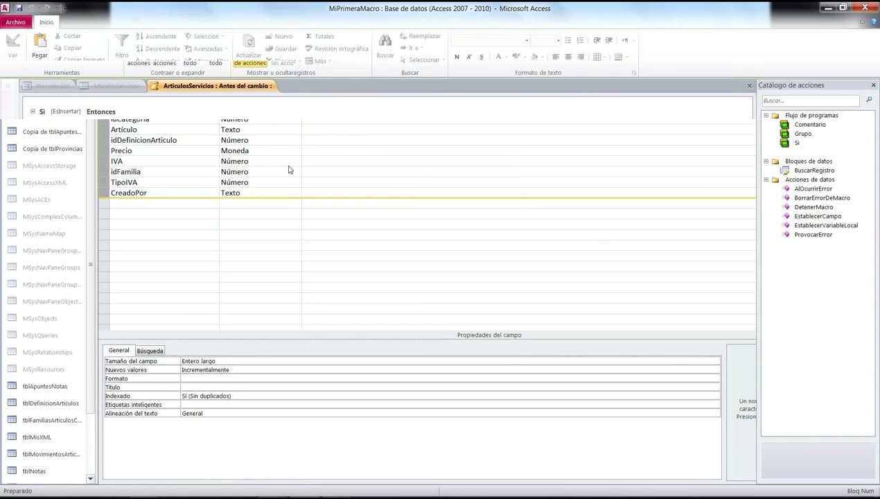
click(121, 186)
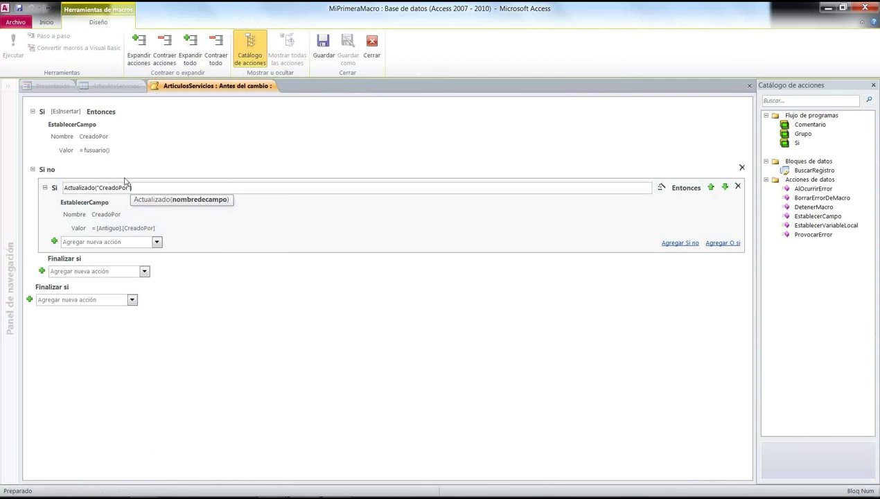
click(376, 233)
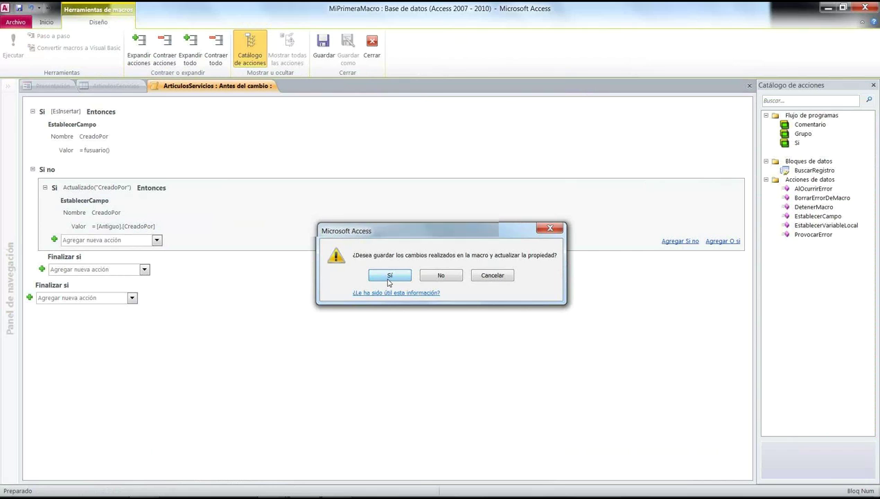
click(390, 277)
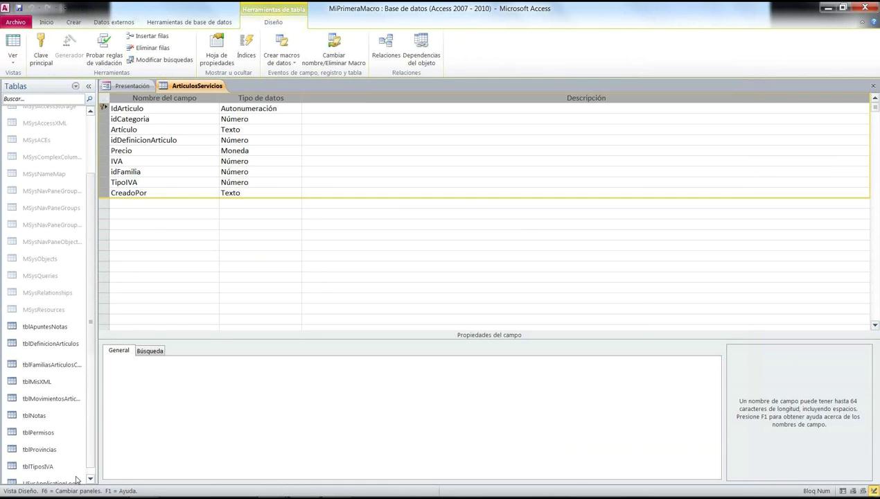
Open the USysApplicationLog table and refresh it to check for logged macro errors
click(55, 478)
double_click(55, 479)
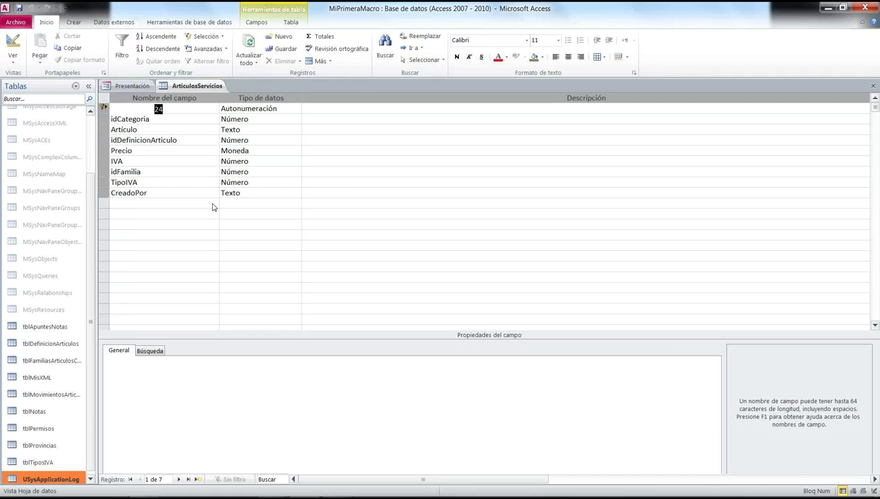
click(244, 186)
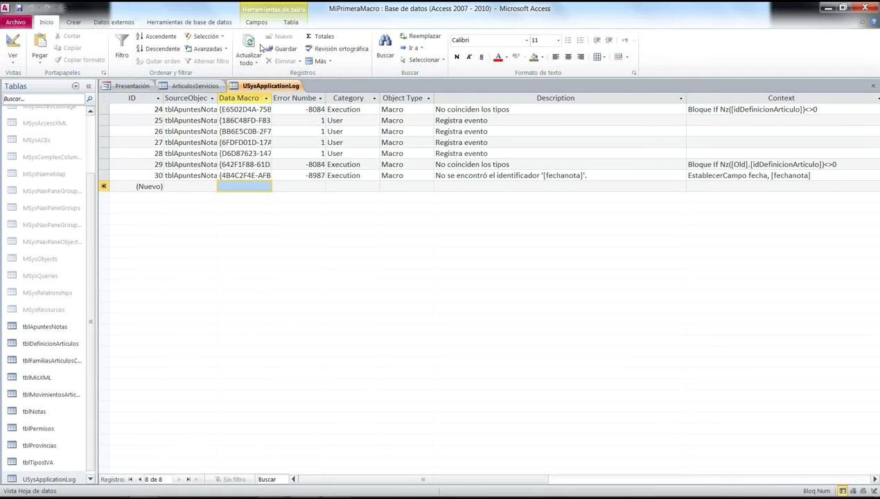
click(249, 43)
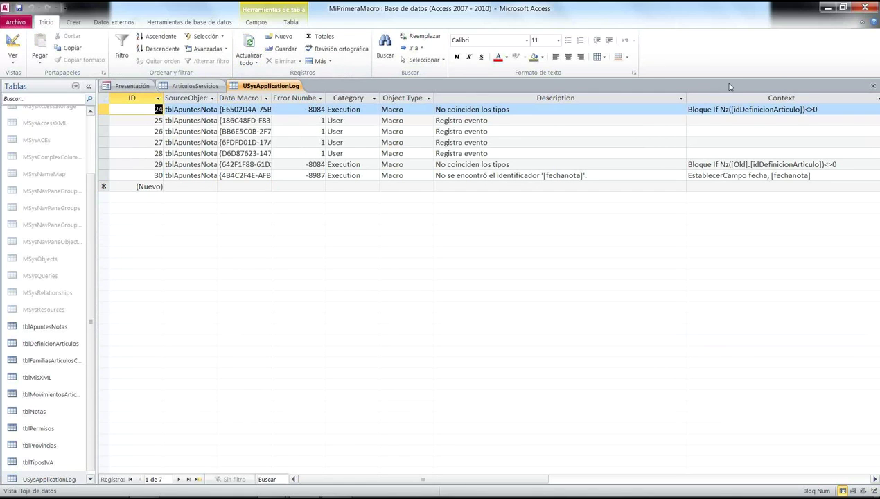
Return to ArticulosServicios, save the table, and add a record with Artículo "erwetrwet" in datasheet view
click(194, 87)
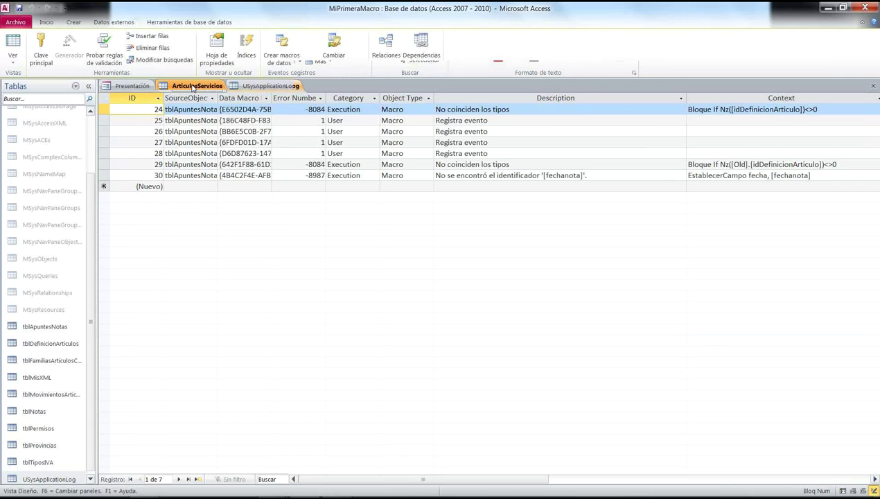
click(12, 41)
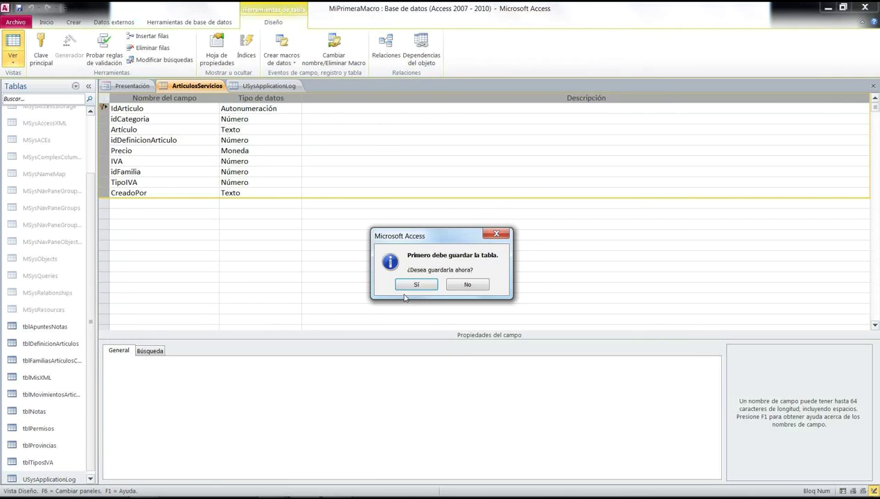
click(415, 285)
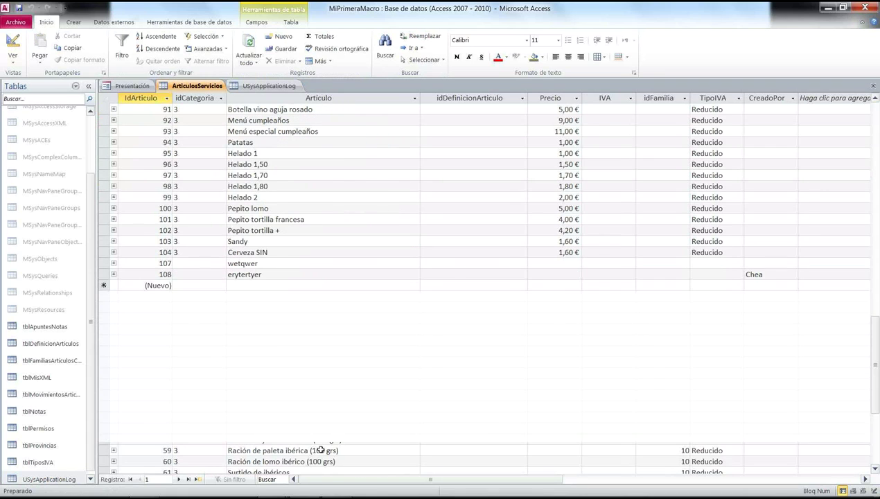
click(312, 285)
text(erwetrwet)
click(748, 284)
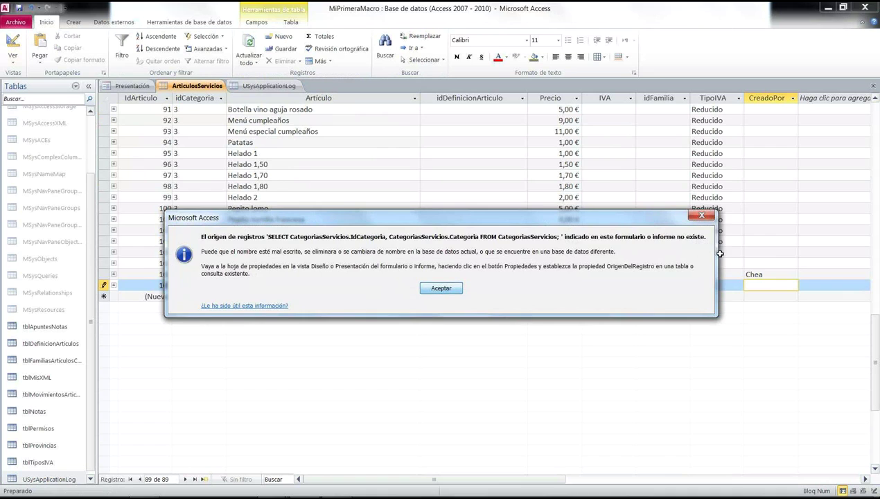
key(Return)
Test the CreadoPor protection by entering "thdety" in the "erytertyer" record and "ghsdh" in the "erwetrwet" record, saving each
click(772, 274)
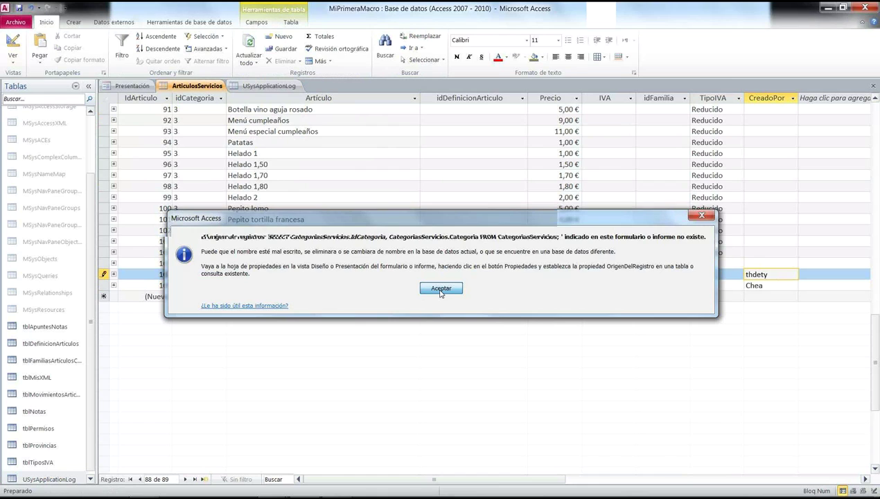
click(441, 288)
click(771, 284)
text(ghsdh)
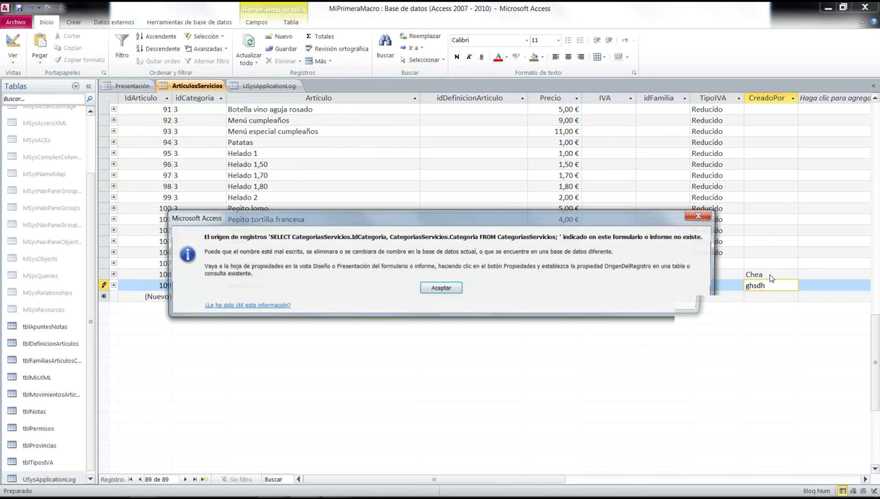
click(425, 288)
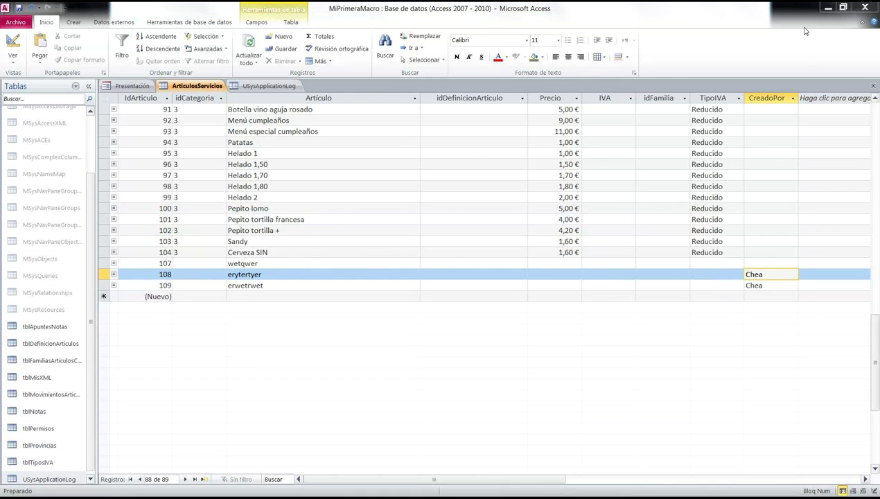
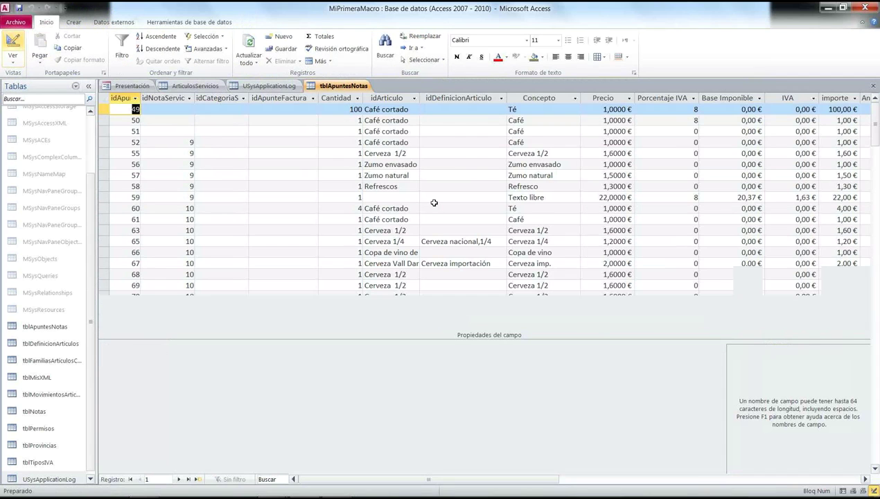
Look through the tblApuntesNotas records down to the most recent entries, noting the articles, quantities and note numbers
scroll(434, 202, down, 15)
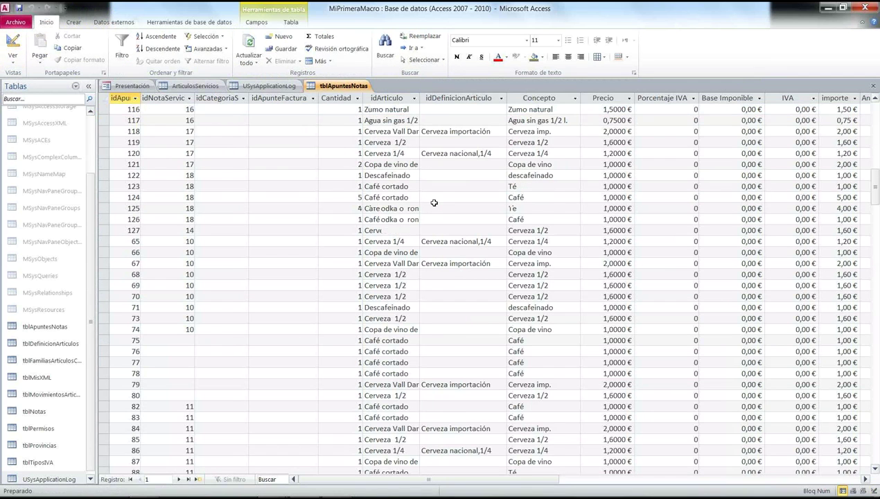
scroll(434, 202, down, 10)
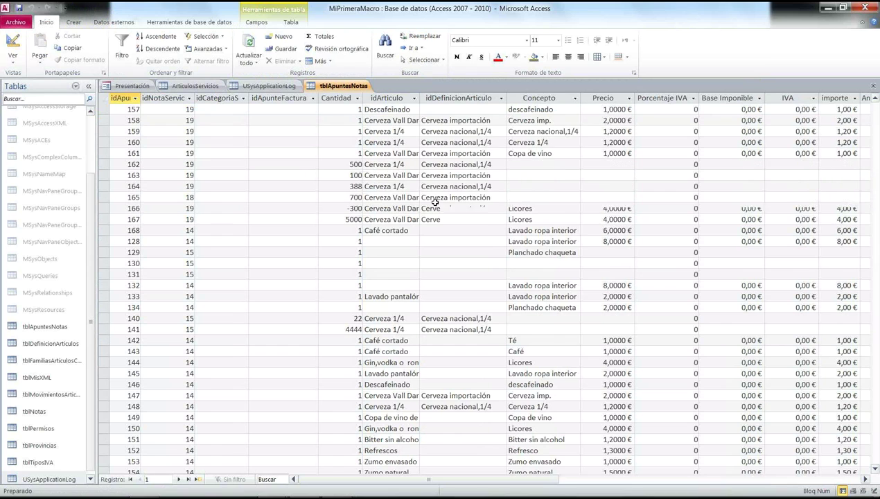
scroll(434, 201, down, 5)
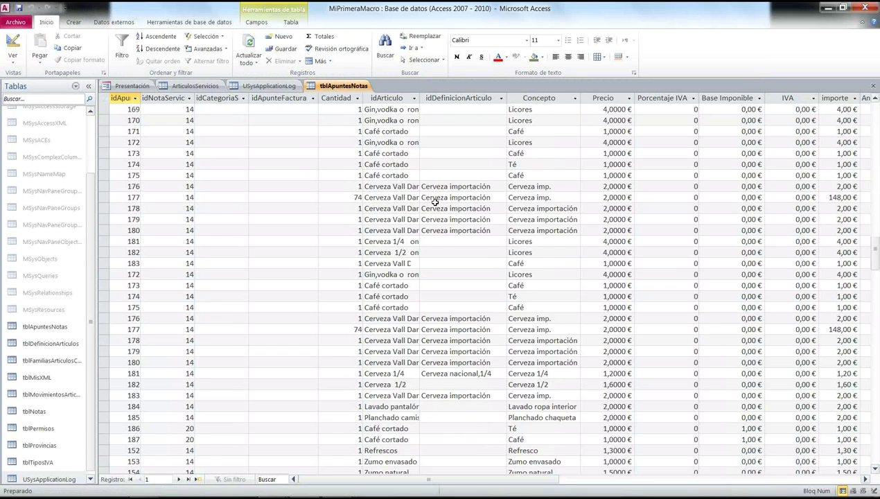
scroll(434, 202, down, 3)
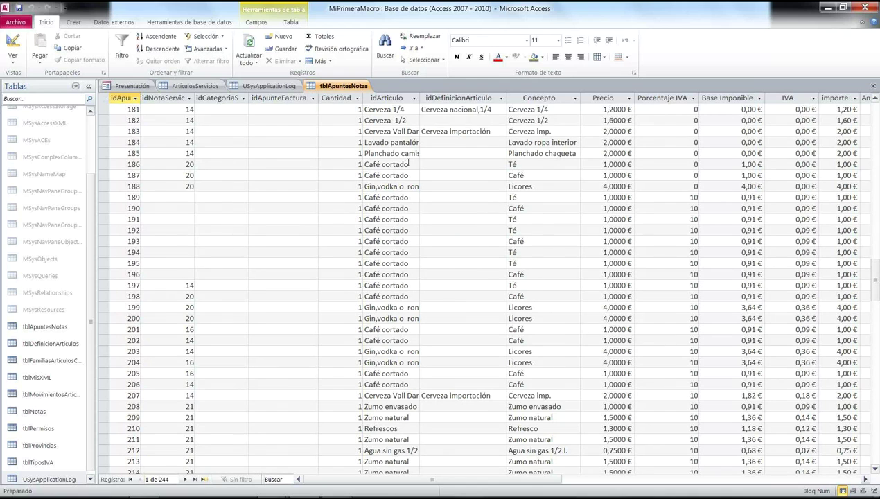
scroll(408, 163, down, 1)
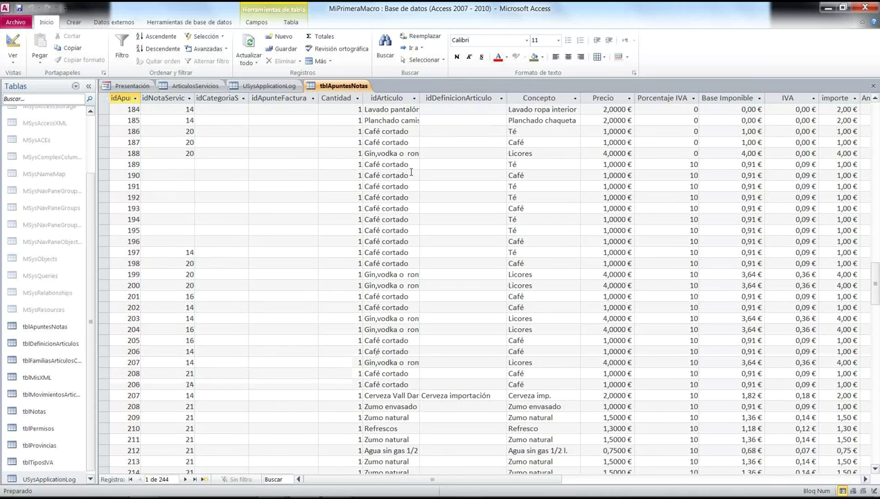
scroll(411, 171, down, 5)
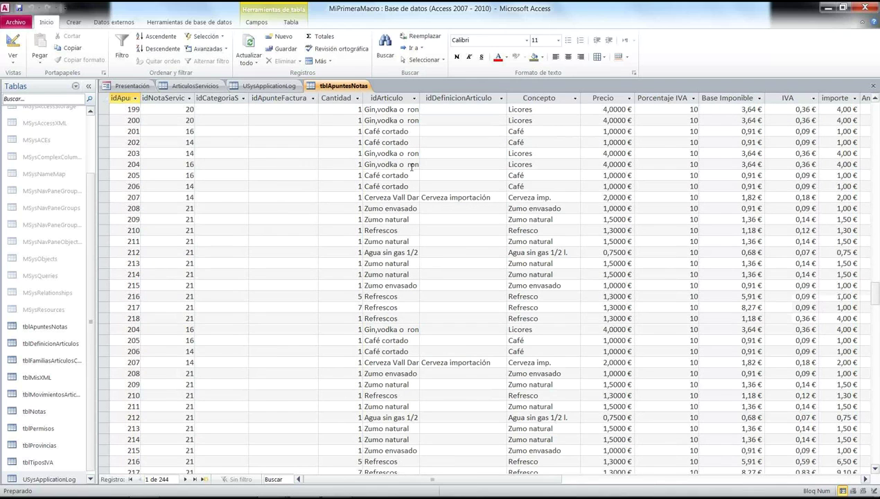
scroll(411, 167, down, 13)
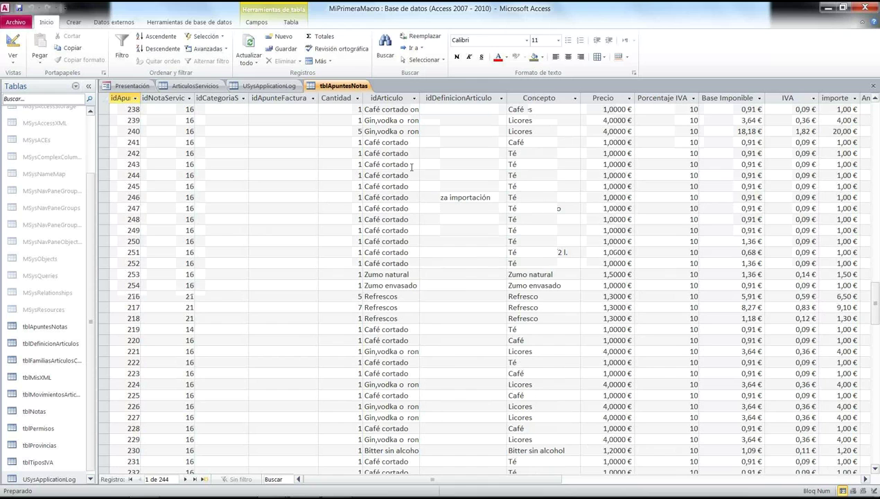
scroll(410, 167, down, 5)
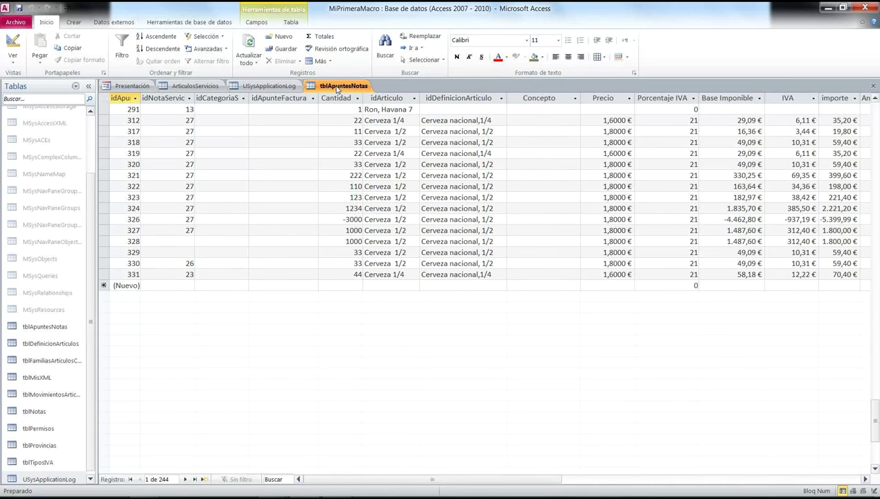
Switch tblApuntesNotas to design view and open its Después de insertar data macro
right_click(338, 89)
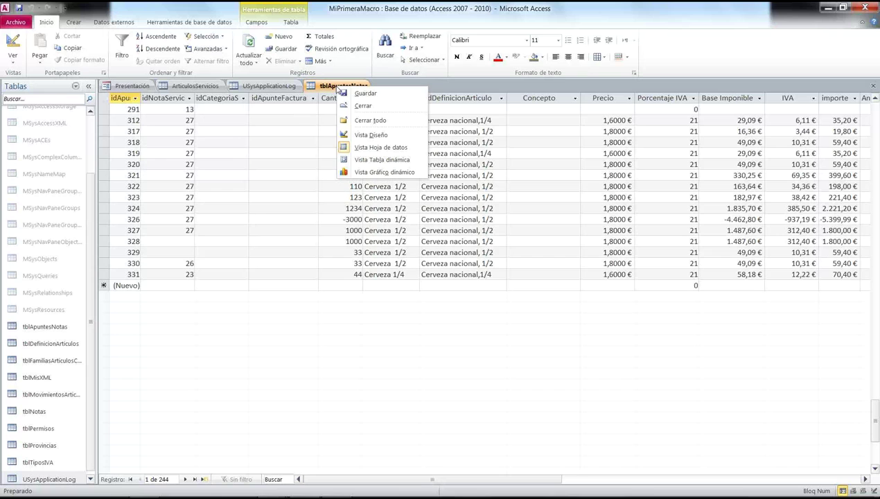
click(379, 137)
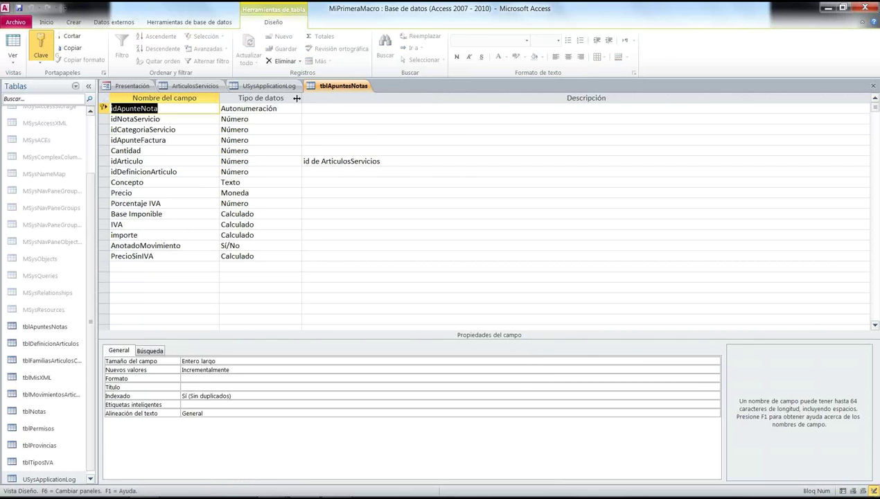
click(299, 61)
click(297, 74)
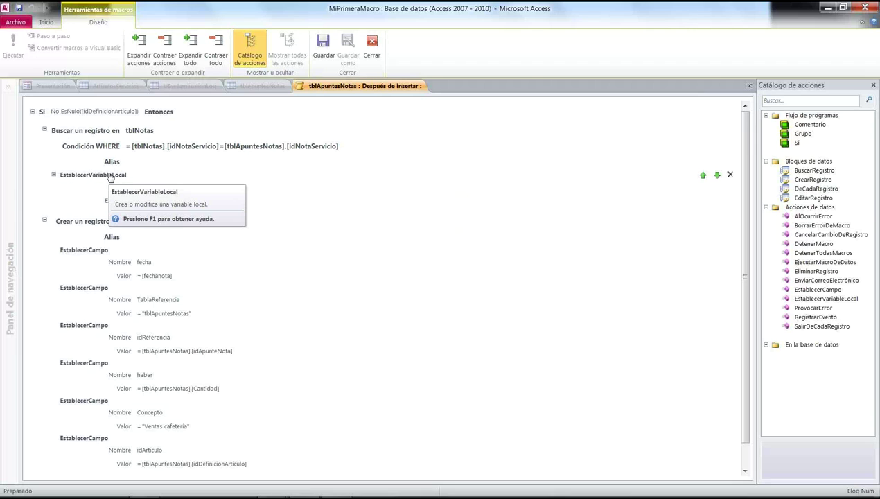
Examine the local variable FechaNota and its expression inside the macro's tblNotas record lookup
click(395, 180)
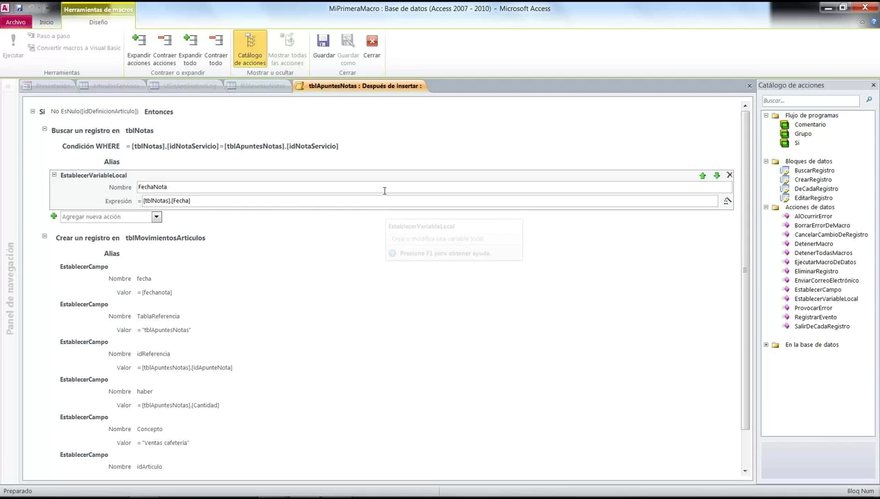
click(44, 153)
click(139, 236)
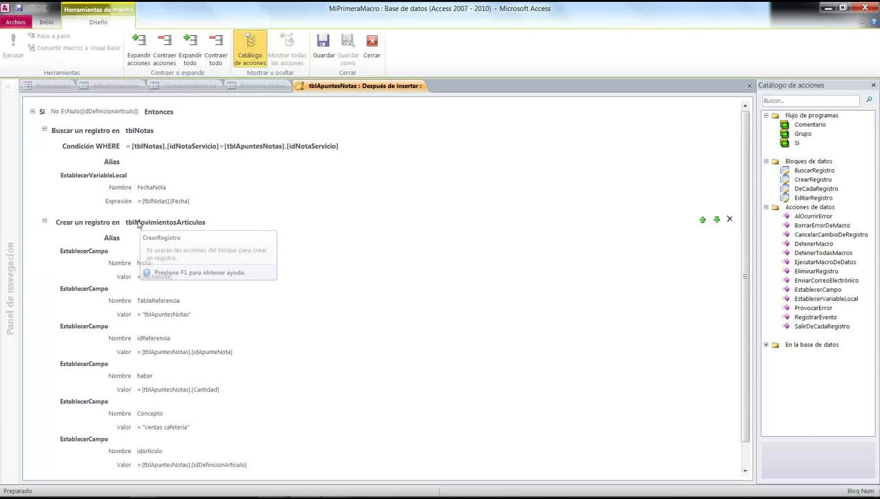
Inspect the record-creation block for tblMovimientosArticulos and the tables available as its target, keeping the existing choice
click(78, 224)
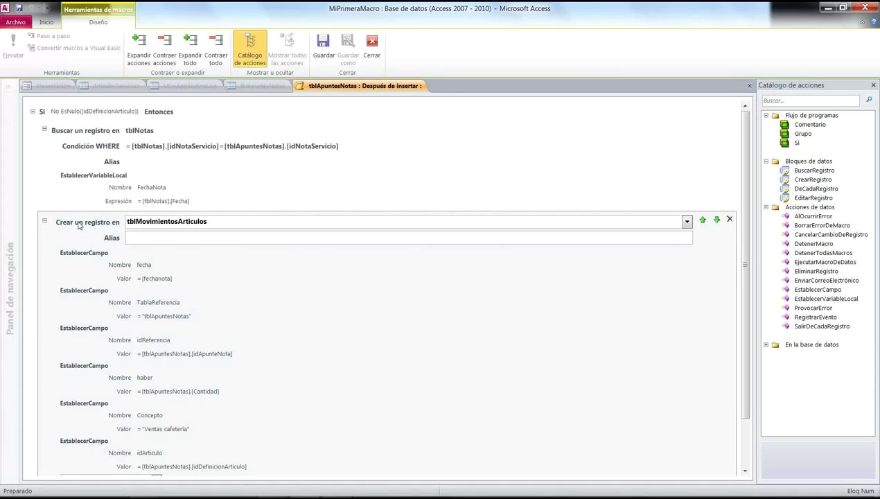
click(291, 220)
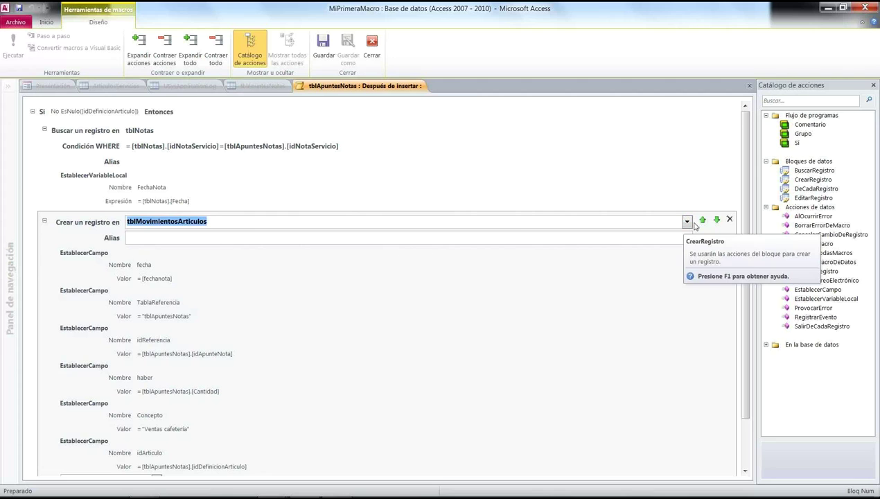
click(206, 220)
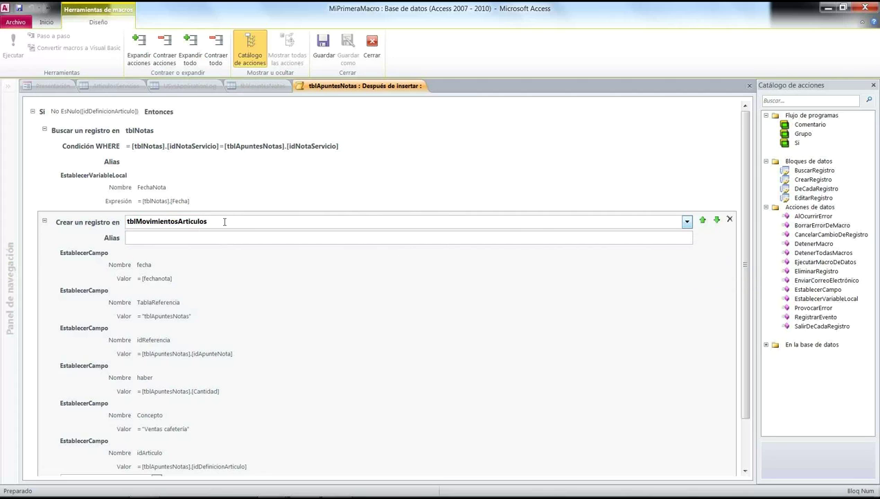
double_click(223, 220)
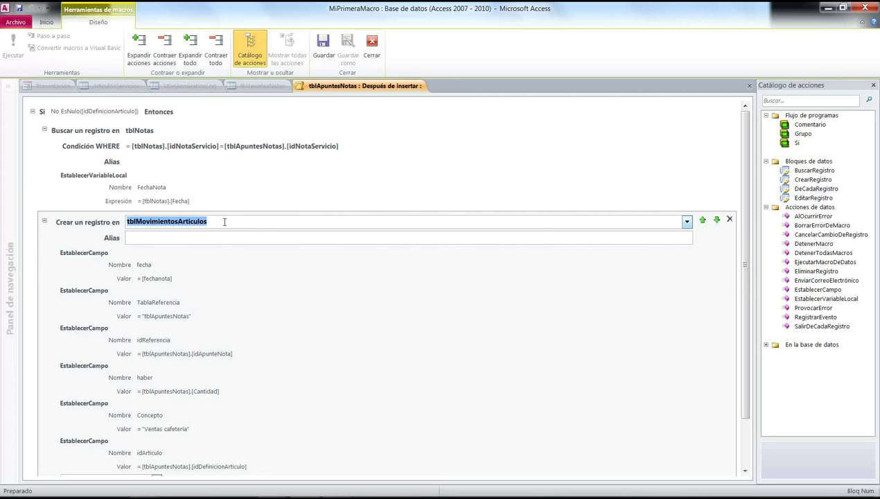
click(687, 221)
click(687, 223)
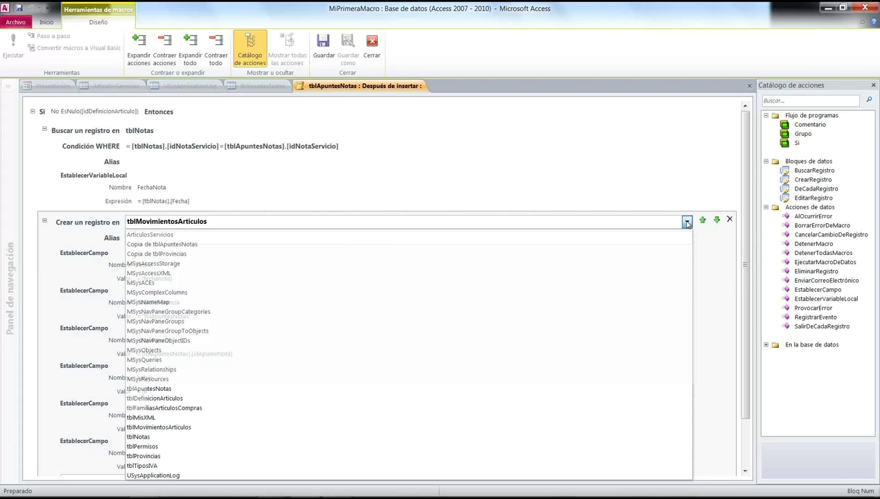
click(146, 266)
key(Tab)
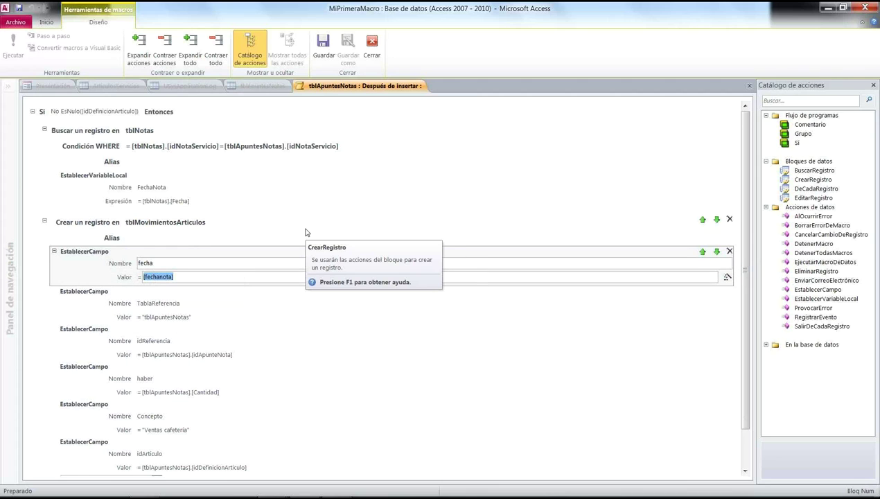
Compare the fecha field assignment with the FechaNota local variable that supplies its value
key(Delete)
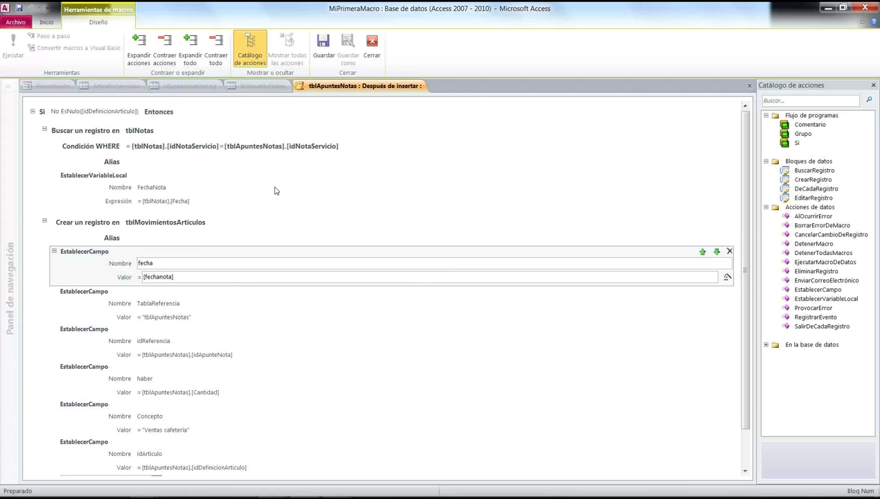
click(179, 179)
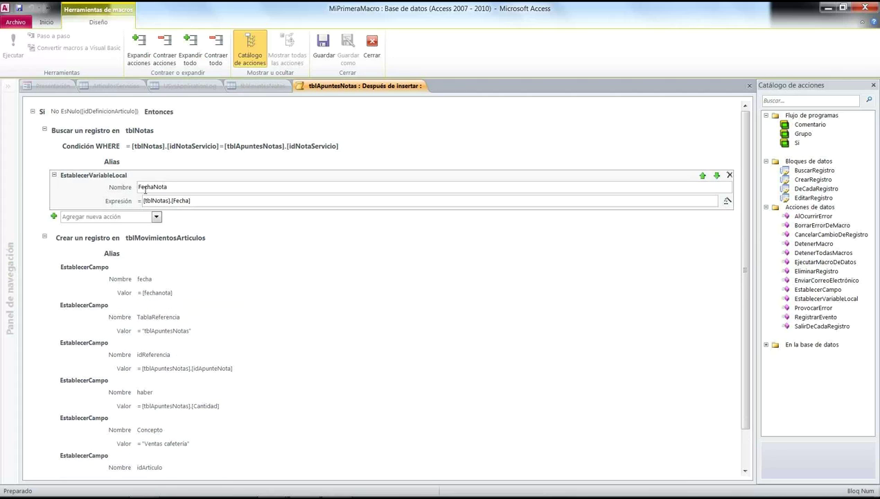
click(167, 292)
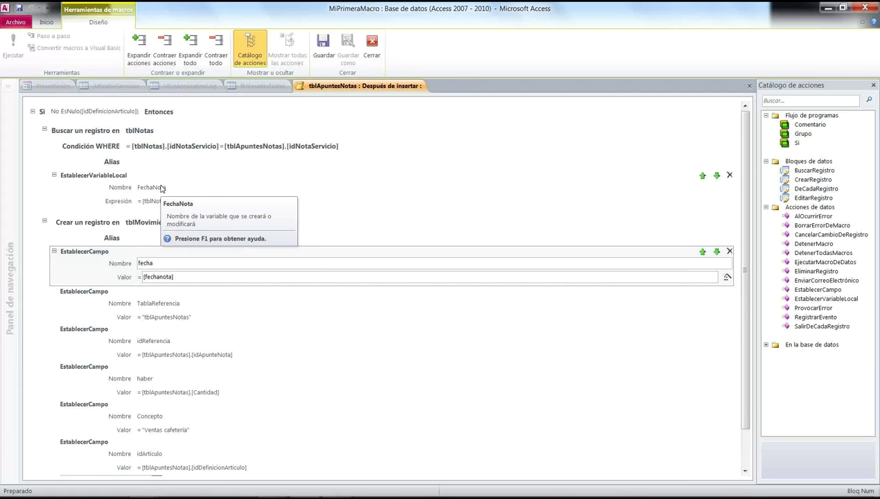
Review the TablaReferencia, idReferencia and haber assignments along with the remaining field assignments, and close the macro without changes
click(152, 303)
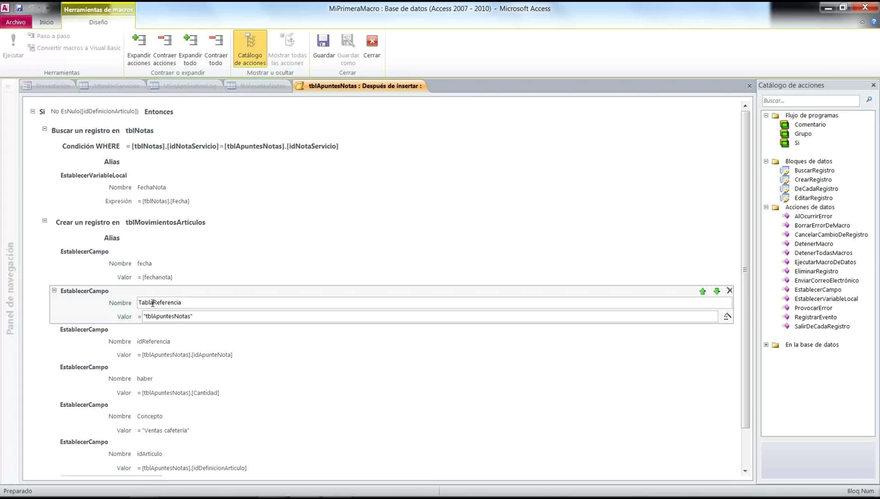
click(147, 338)
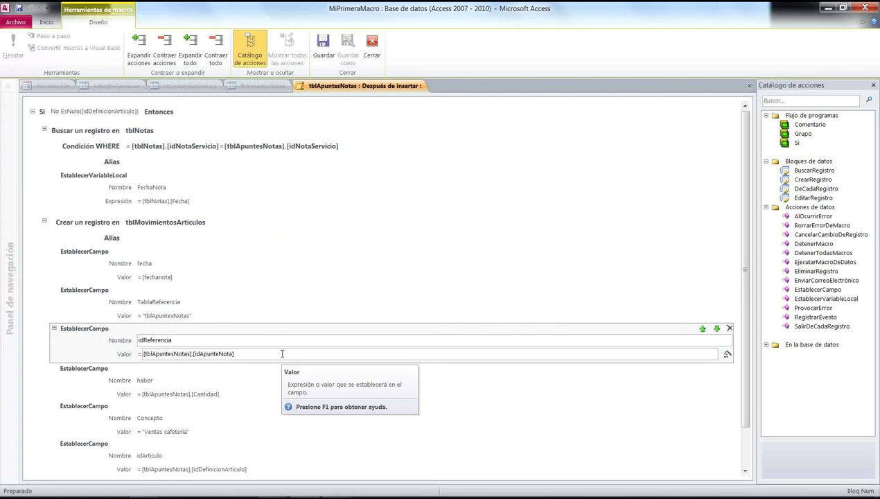
click(167, 315)
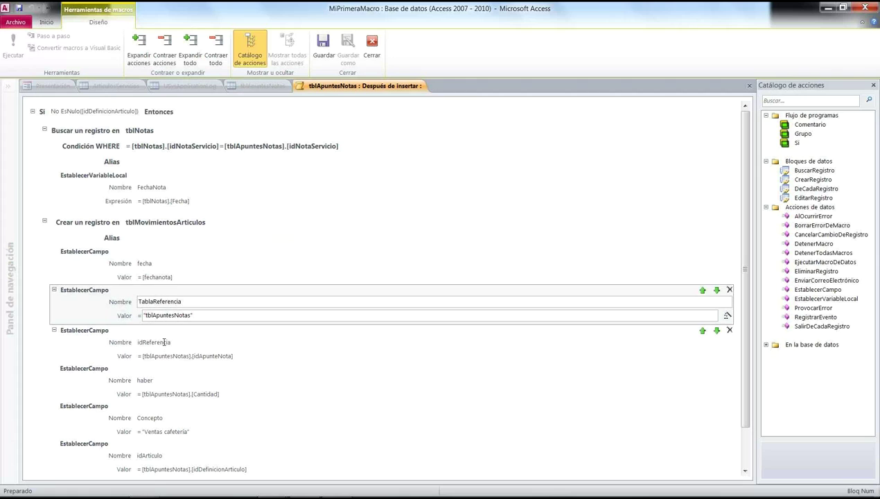
click(164, 342)
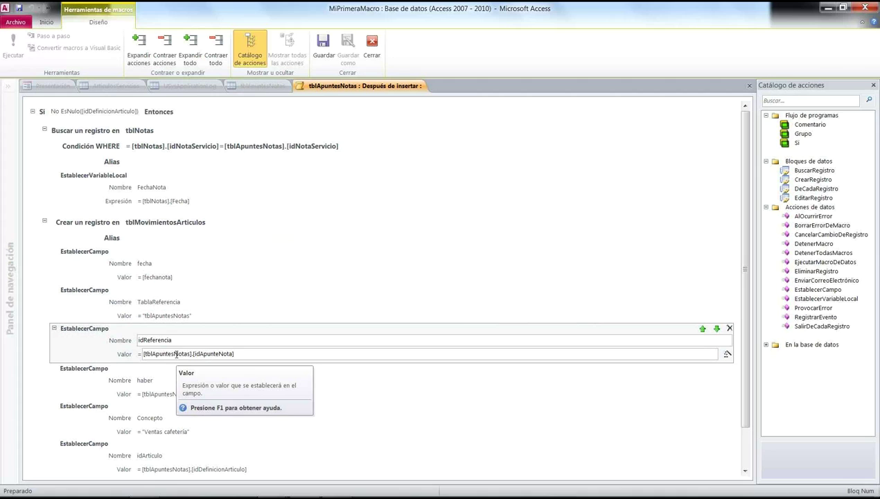
click(174, 392)
scroll(174, 391, down, 3)
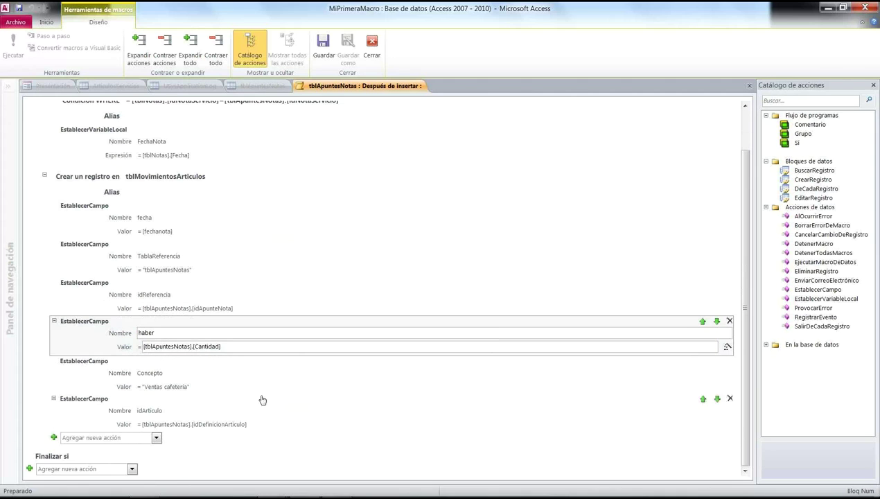
scroll(201, 265, up, 2)
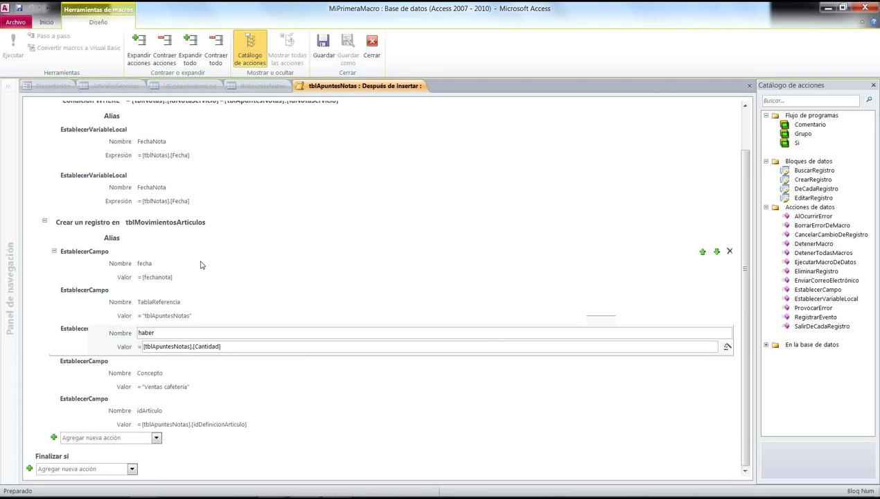
scroll(154, 321, down, 2)
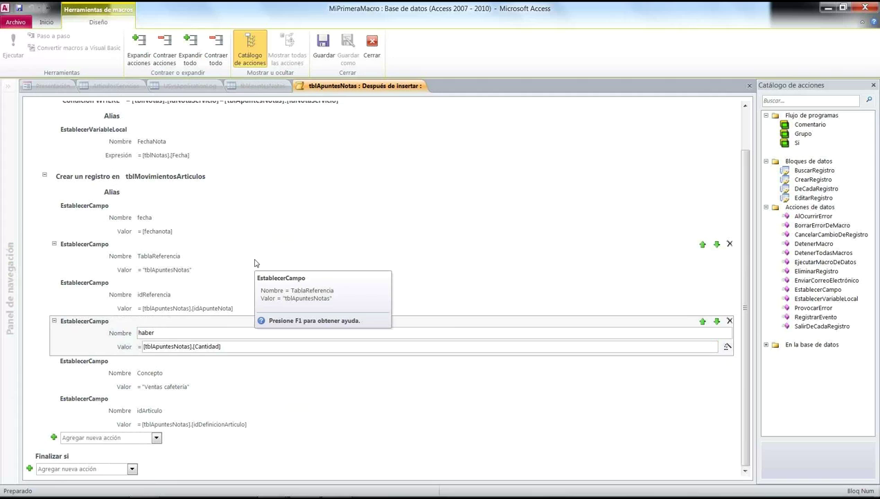
click(748, 87)
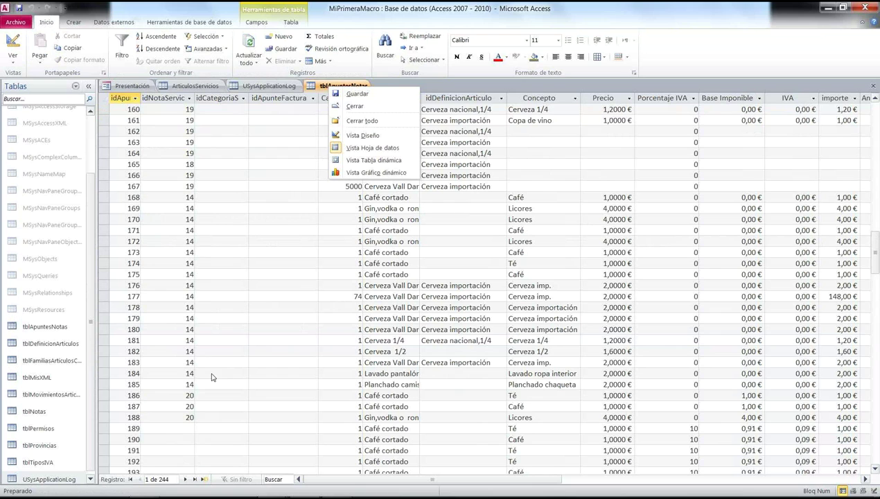
Add a new record to tblApuntesNotas with service note 27, quantity 44 and article Cerveza 1/4, and save it
click(320, 89)
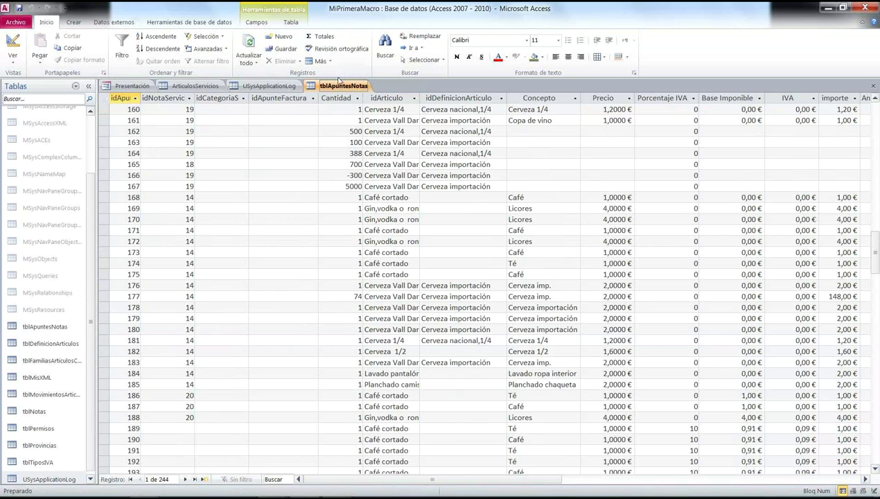
click(185, 479)
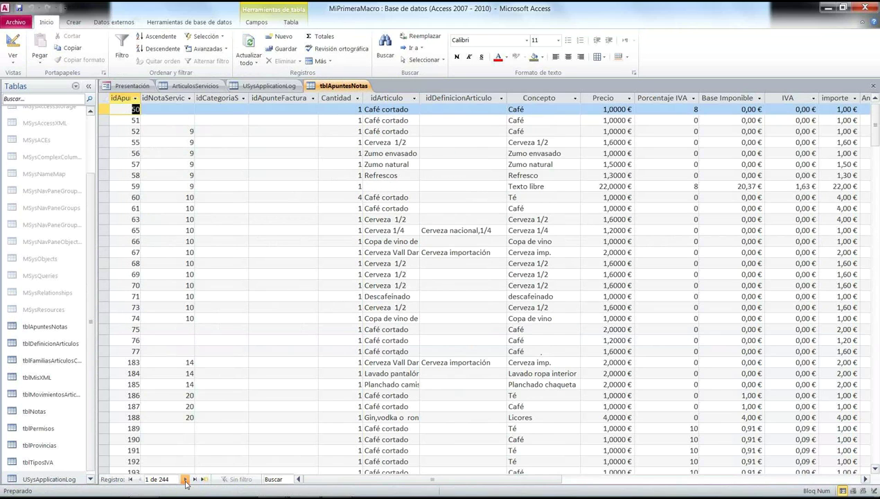
click(185, 480)
click(185, 480)
click(185, 479)
click(200, 479)
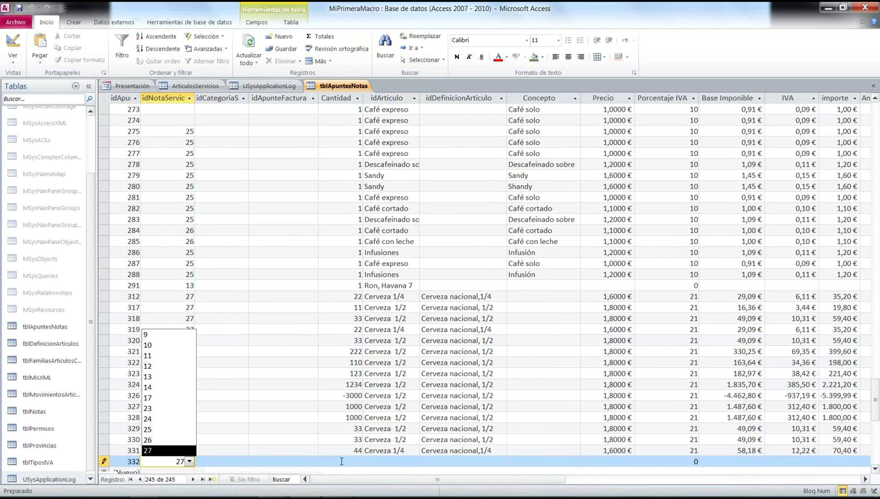
click(413, 460)
click(414, 461)
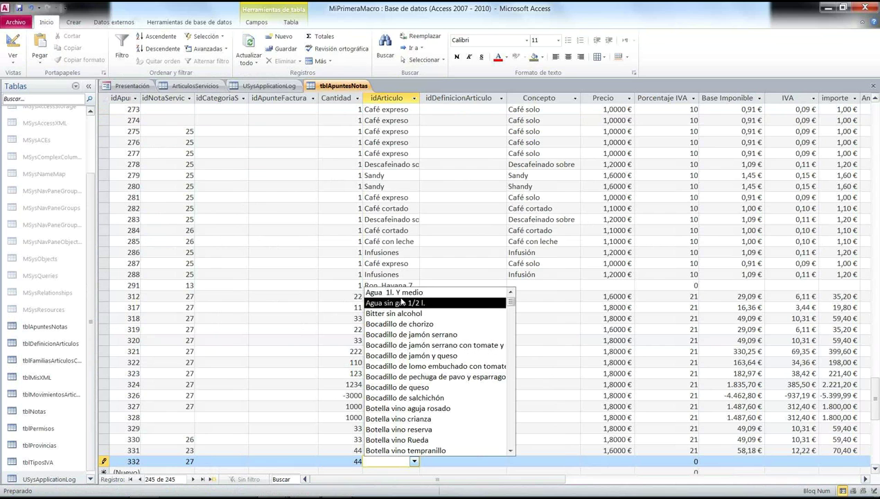
text(cerveza 1/2)
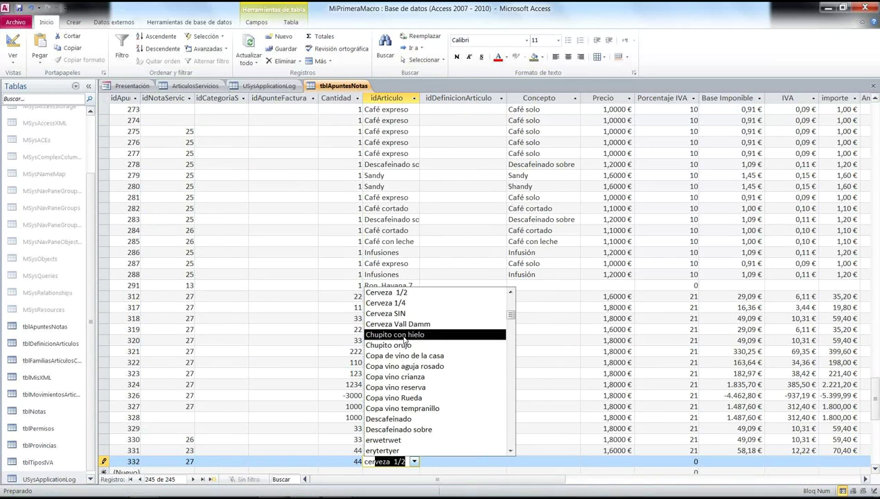
click(385, 303)
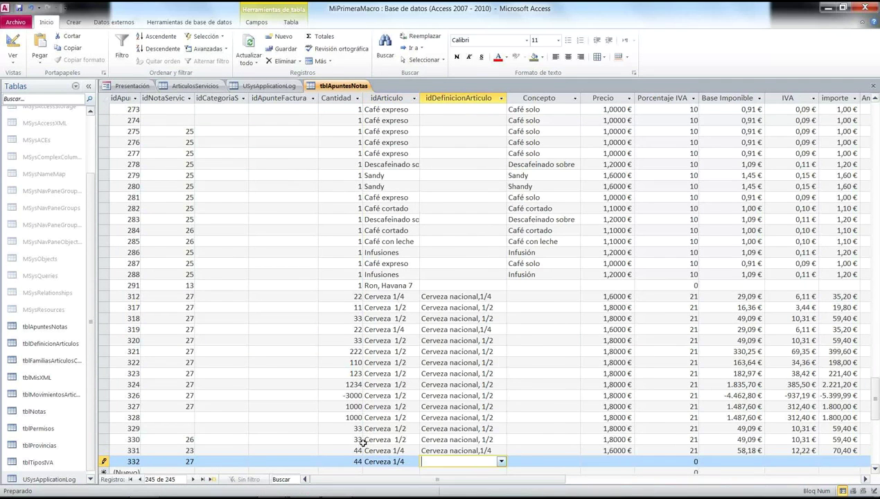
click(313, 438)
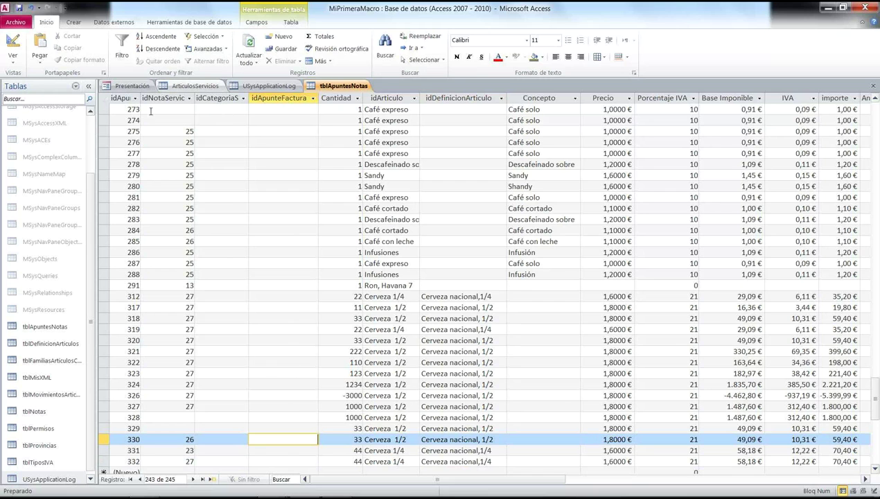
Open tblMovimientosArticulos and check the Fecha and Concepto values of its last record
double_click(57, 395)
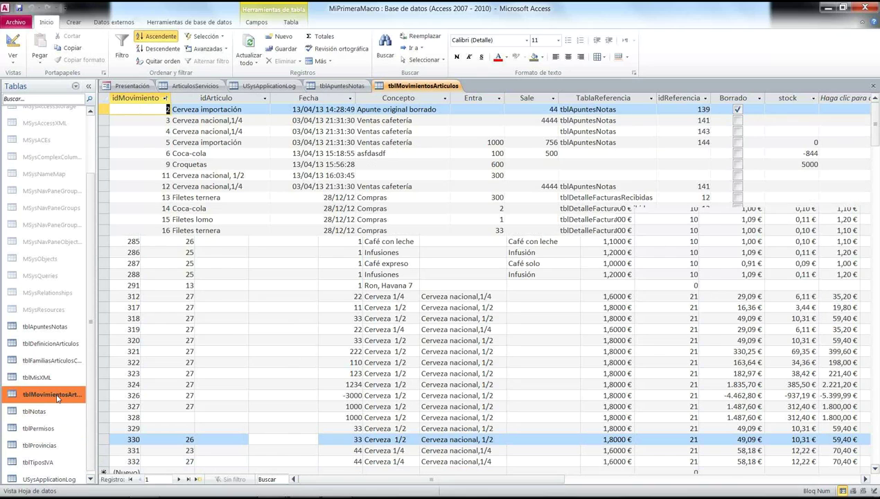
click(188, 478)
click(264, 461)
click(291, 461)
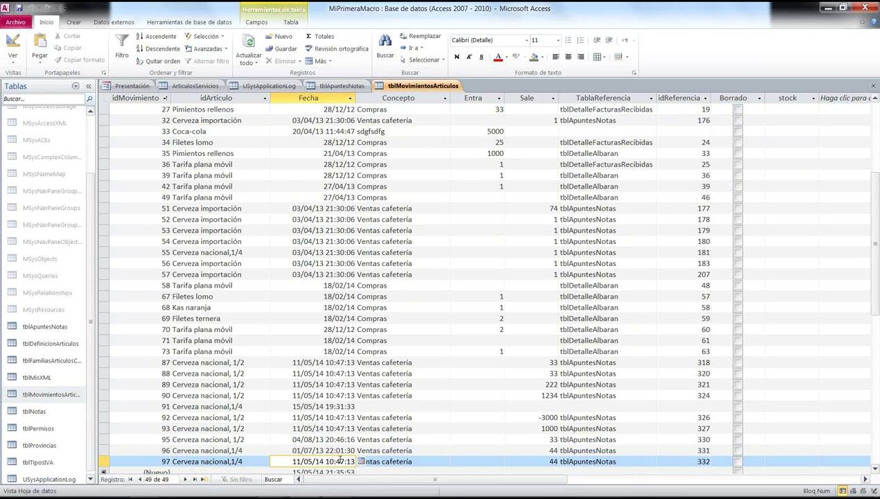
click(416, 461)
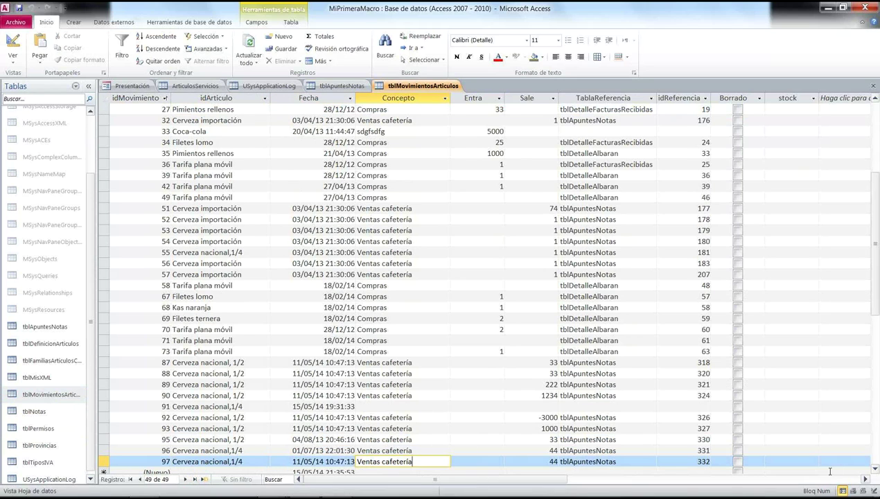
Check the Sale, TablaReferencia and idReferencia values of the last tblMovimientosArticulos record
click(865, 479)
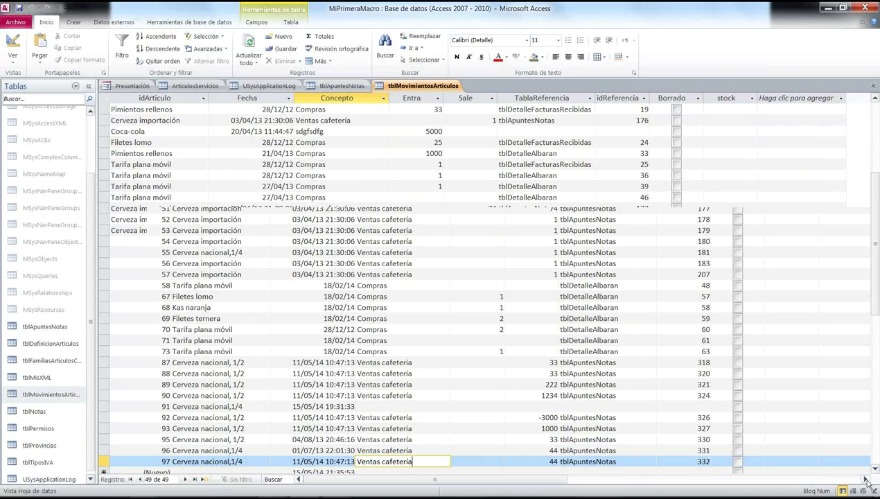
click(865, 479)
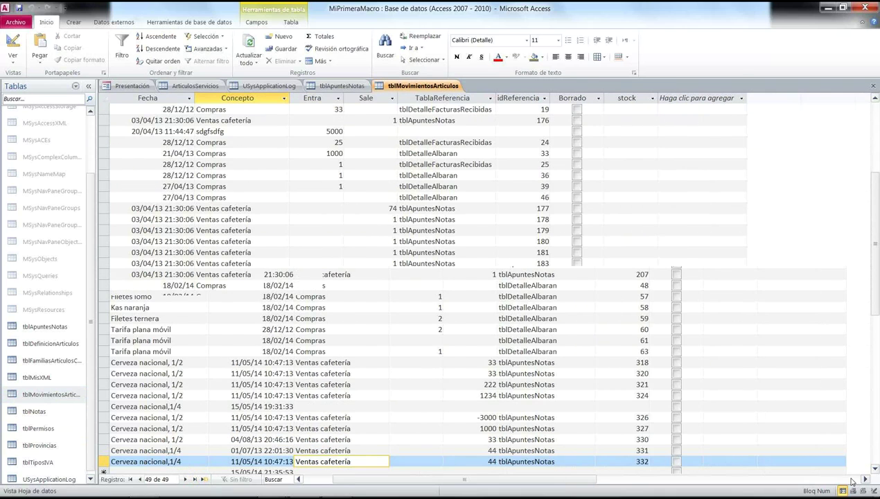
click(386, 461)
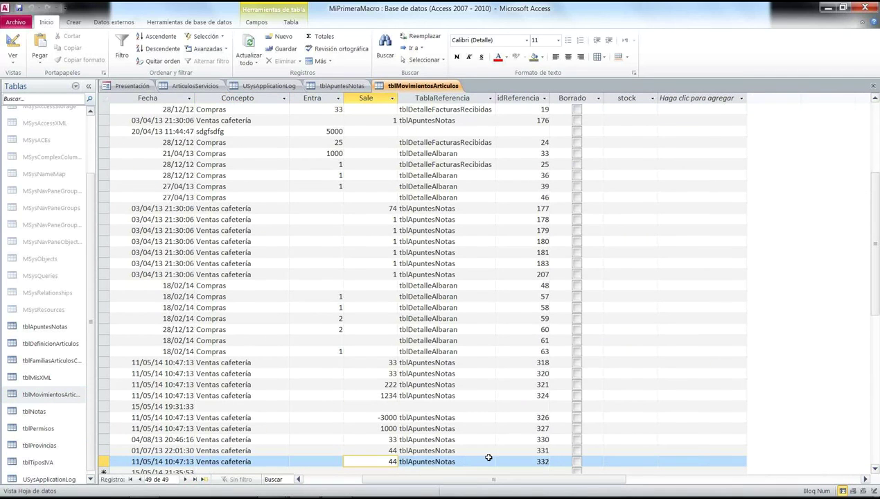
click(435, 460)
click(865, 479)
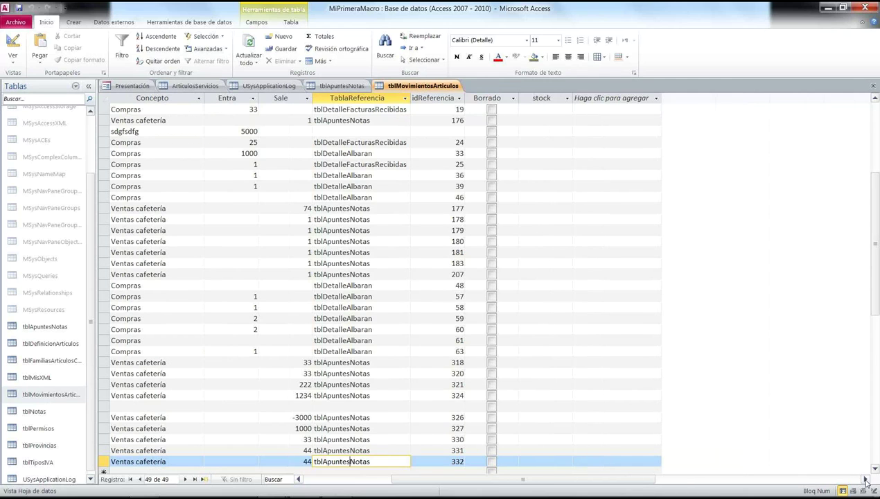
click(346, 481)
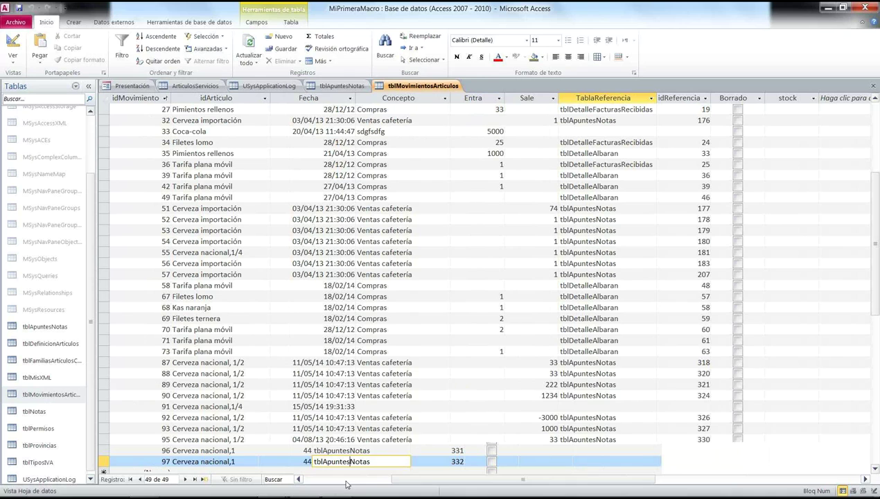
View the field design of tblMovimientosArticulos and close the table
right_click(432, 89)
click(462, 137)
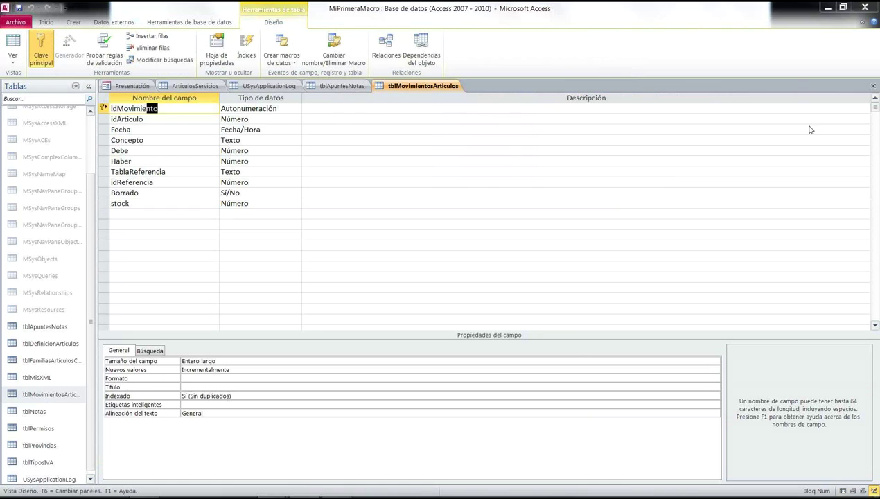
click(872, 85)
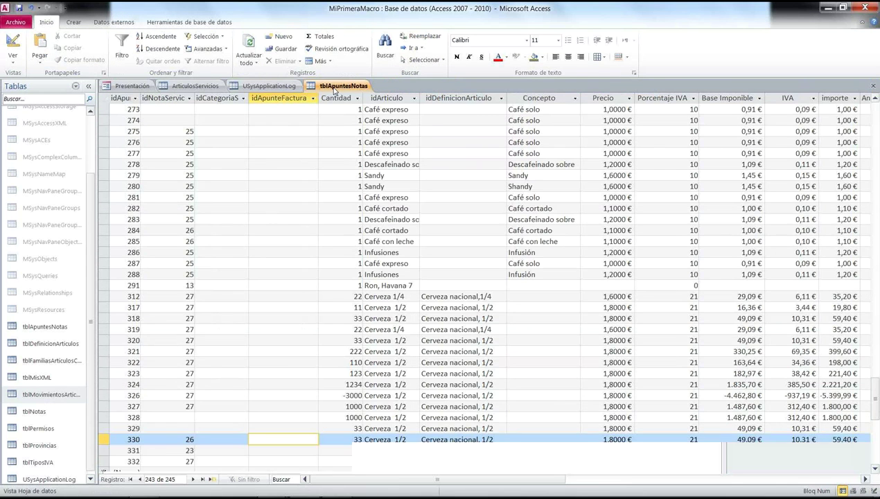
Switch tblApuntesNotas to Design View and open its Antes del cambio data macro
right_click(335, 88)
click(364, 126)
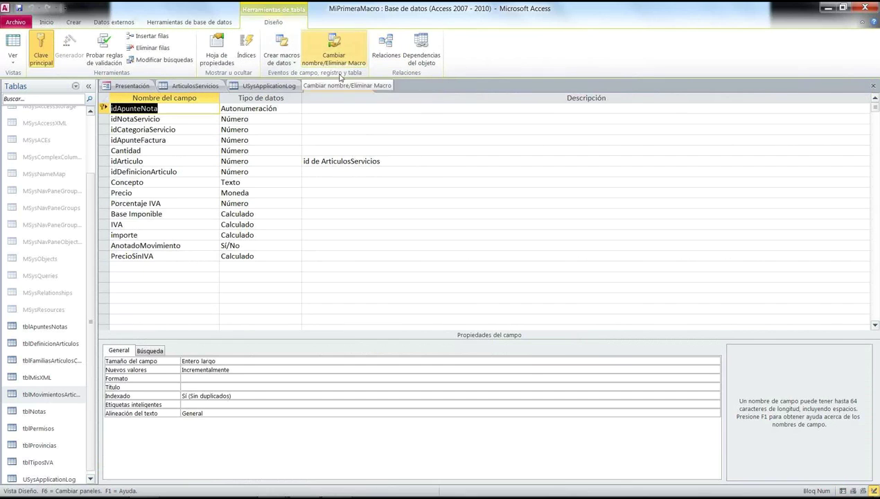
click(334, 54)
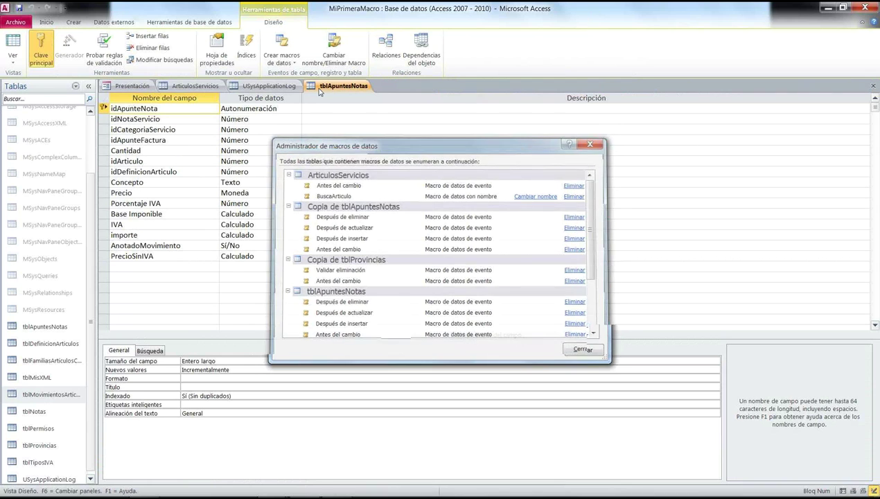
key(Escape)
click(281, 59)
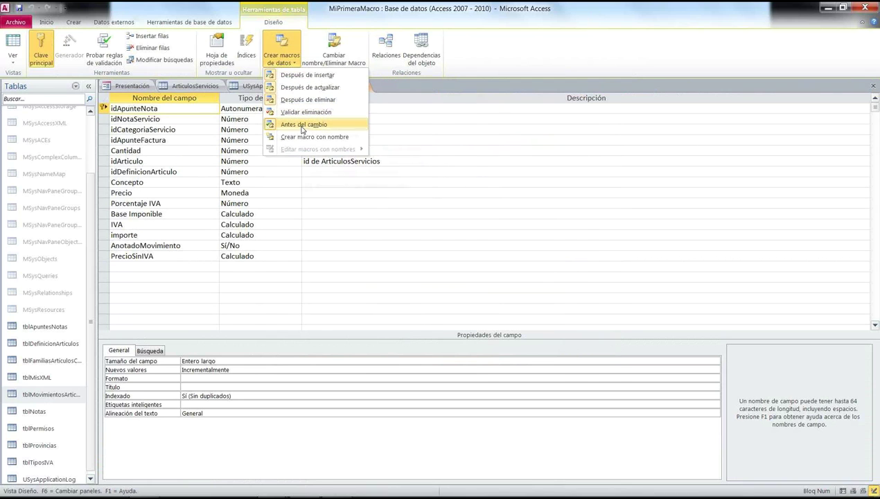
click(302, 125)
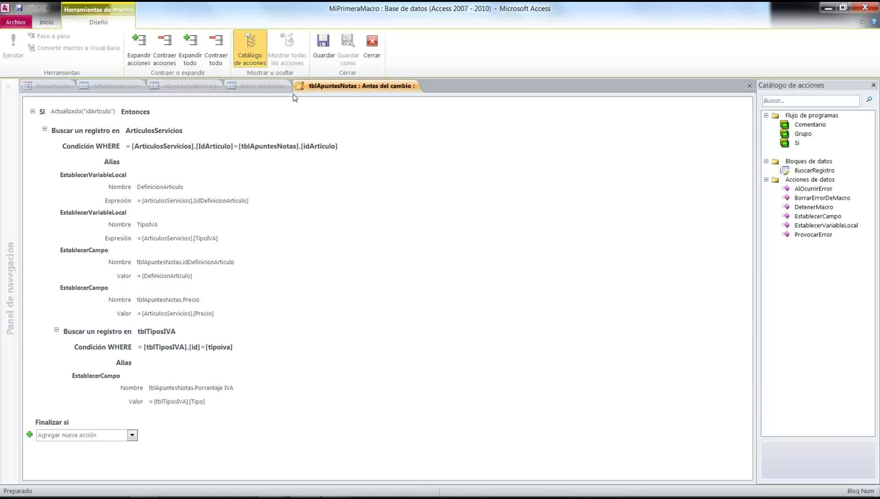
Examine the ArticulosServicios record lookup and the DefinicionArticulo and TipoIVA local variables set inside it
mouse_move(8, 496)
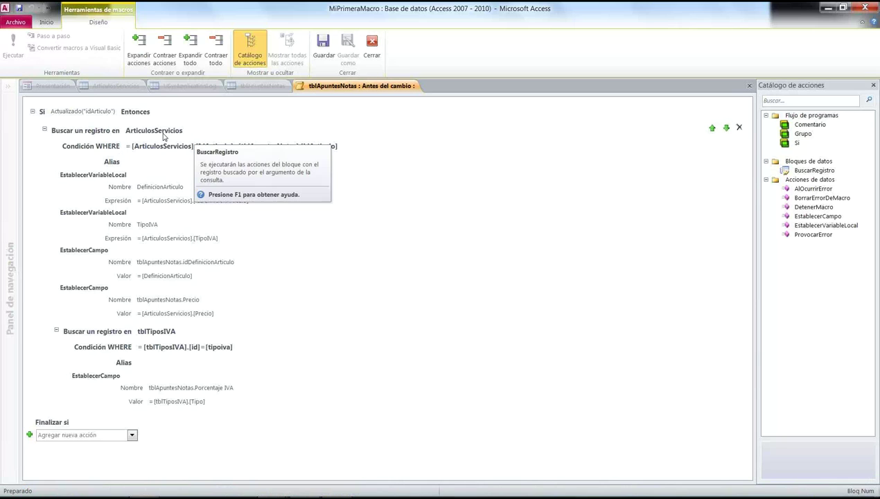
click(164, 134)
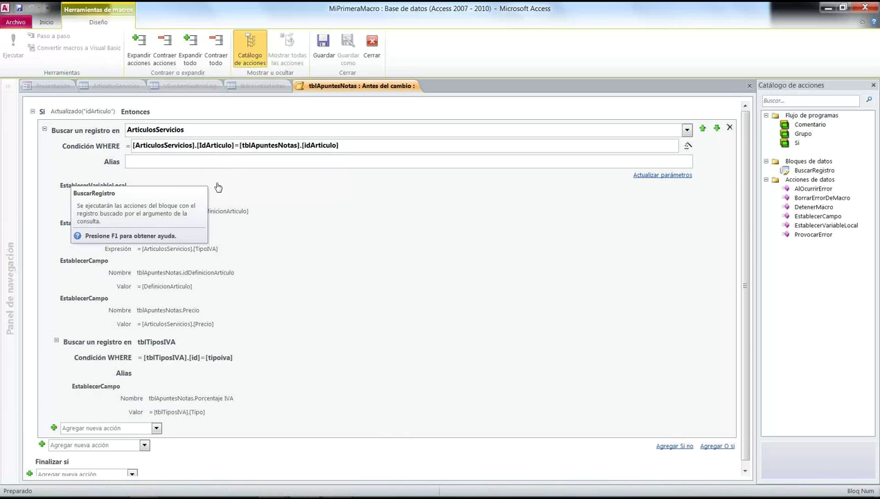
click(142, 199)
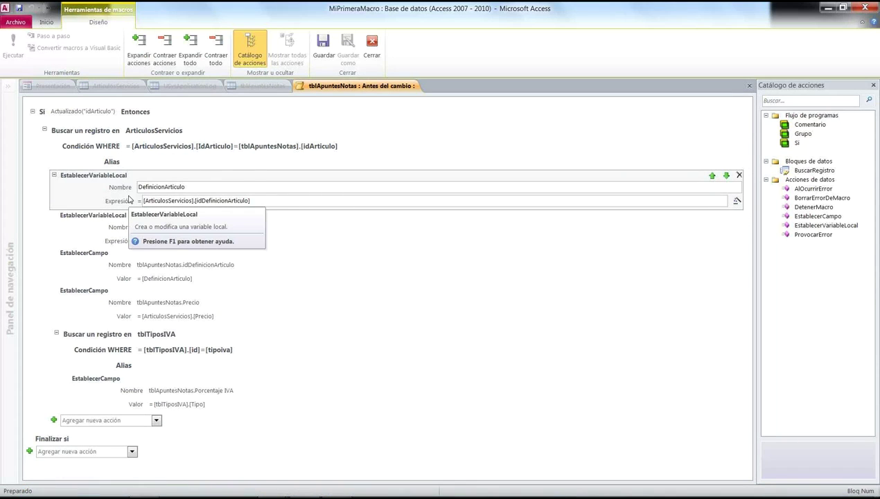
click(119, 231)
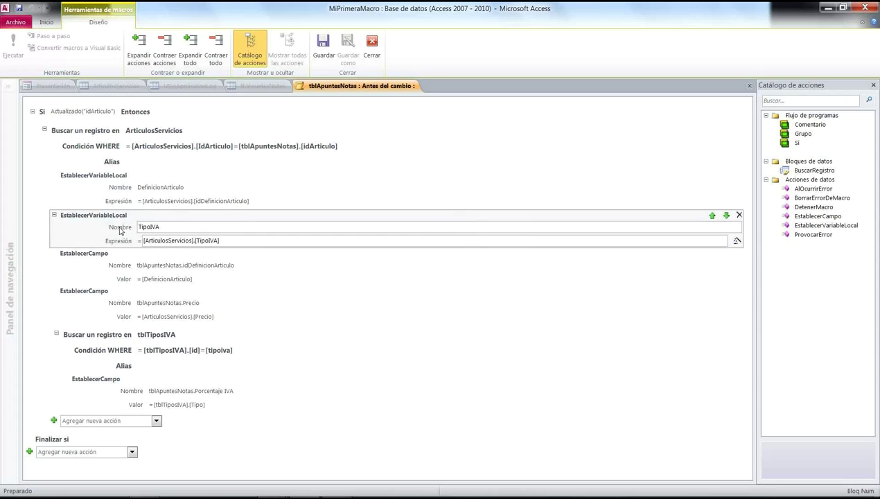
Compare the idDefinicionArticulo field assignment with the local variables defined above it
click(136, 265)
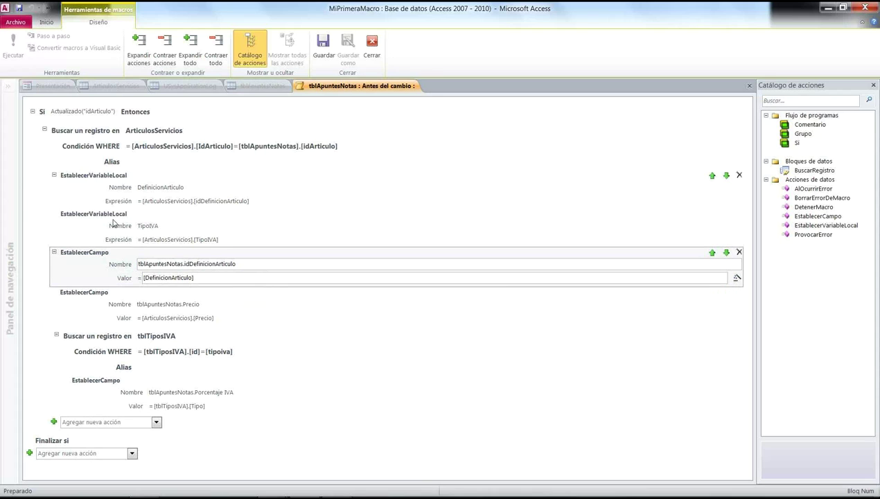
click(121, 190)
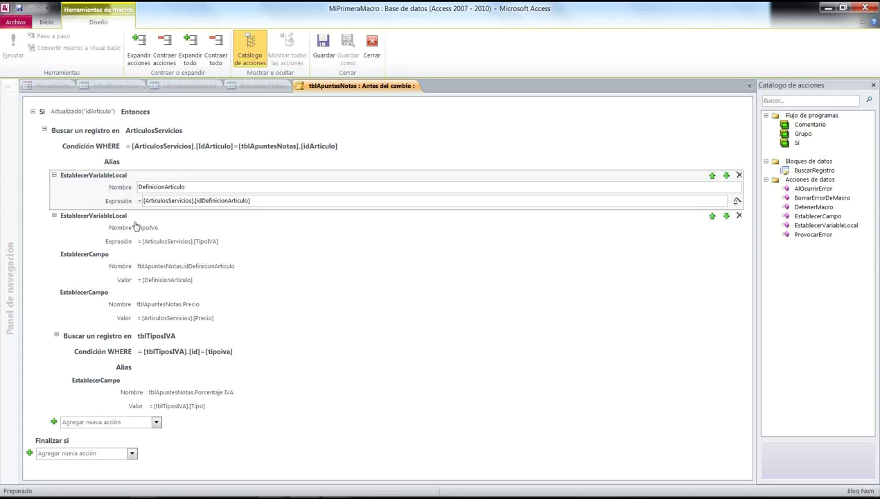
click(136, 226)
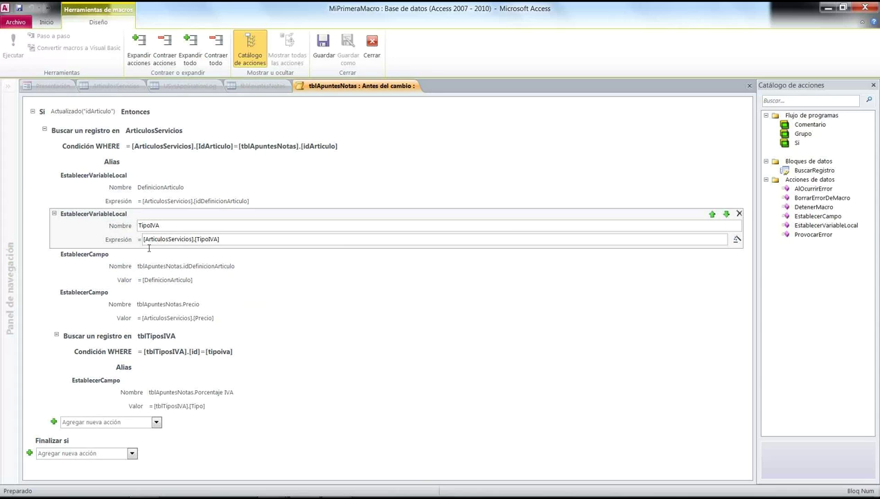
click(182, 253)
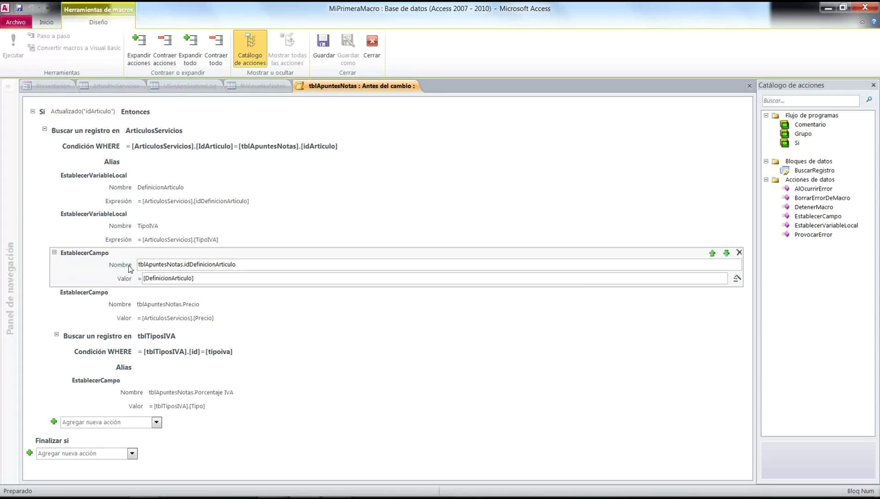
Review the Precio assignment and the nested tblTiposIVA lookup, and close the macro without changes
click(156, 315)
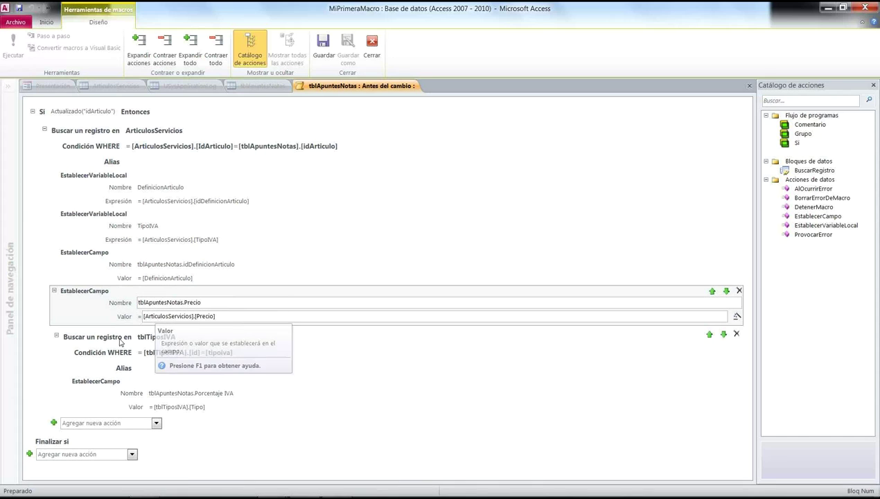
click(121, 338)
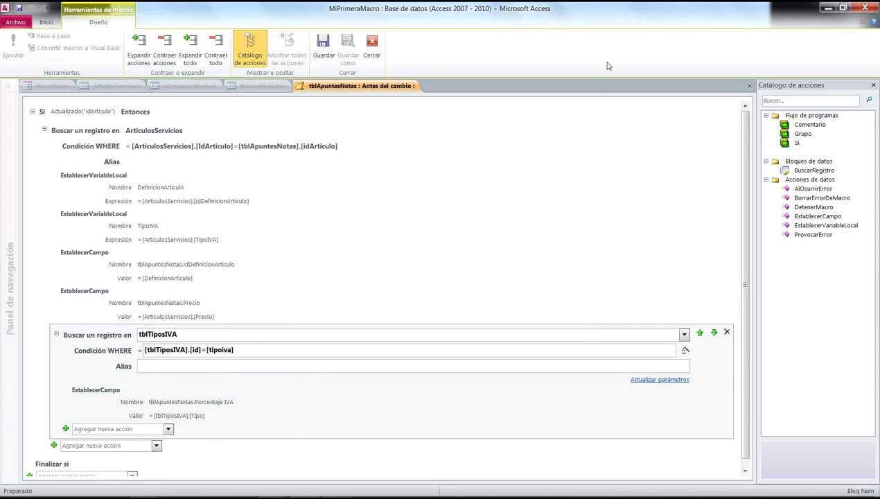
click(749, 85)
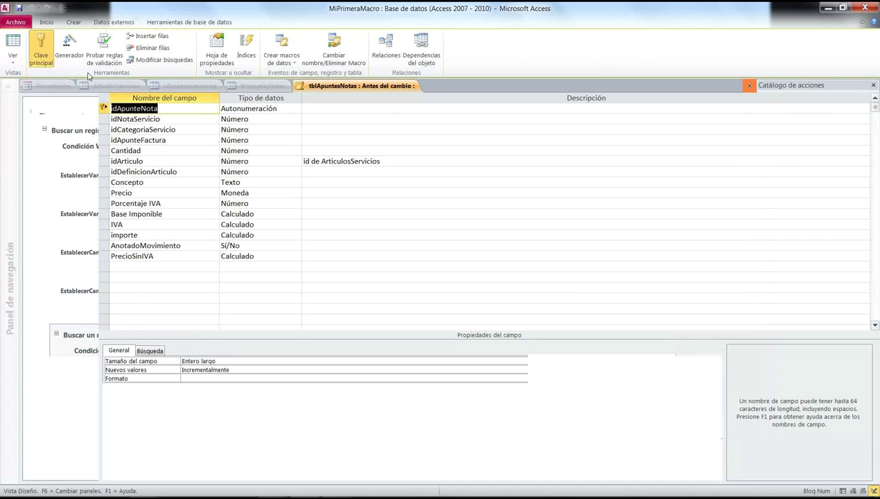
Return tblApuntesNotas to Datasheet View and add a record with idNotaServicio 27, Cantidad 2 and article Cerveza 1/2
click(13, 42)
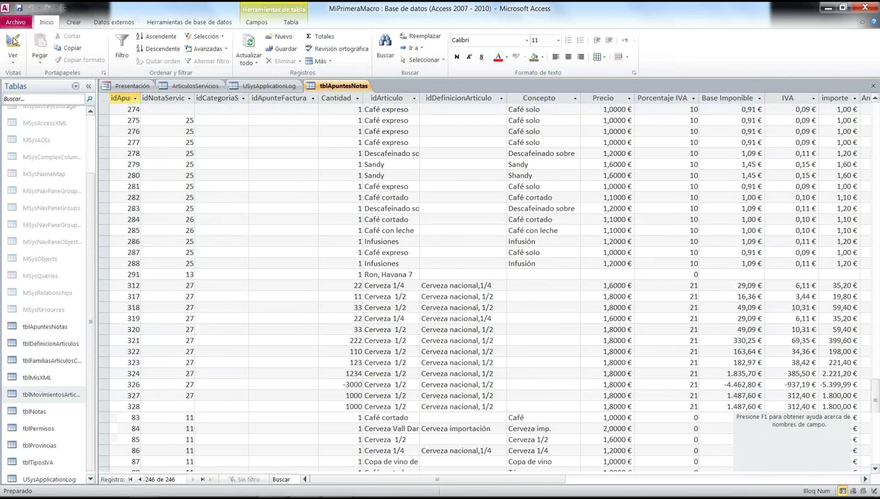
click(189, 462)
text(27)
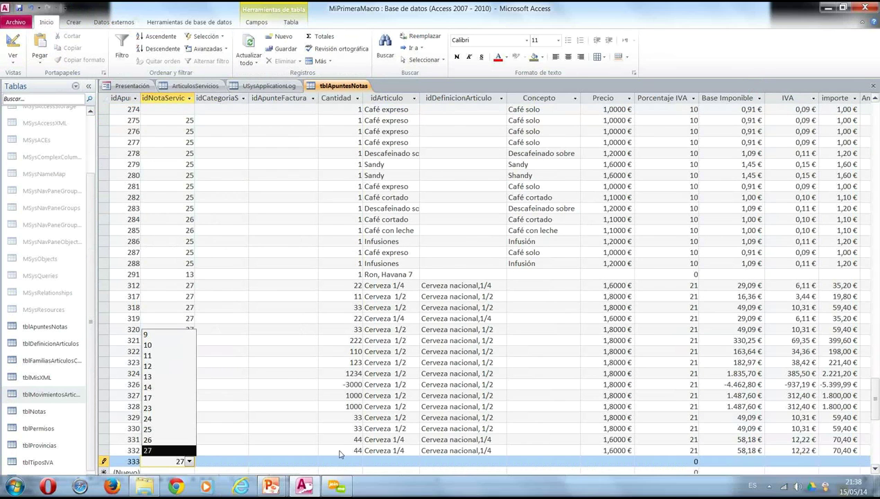
click(332, 461)
text(2)
click(383, 461)
text(cer)
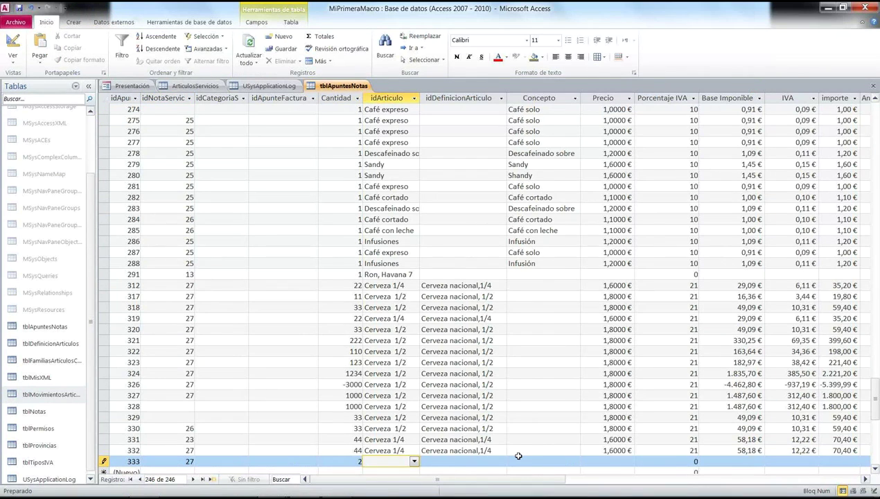
text(veza 1/2)
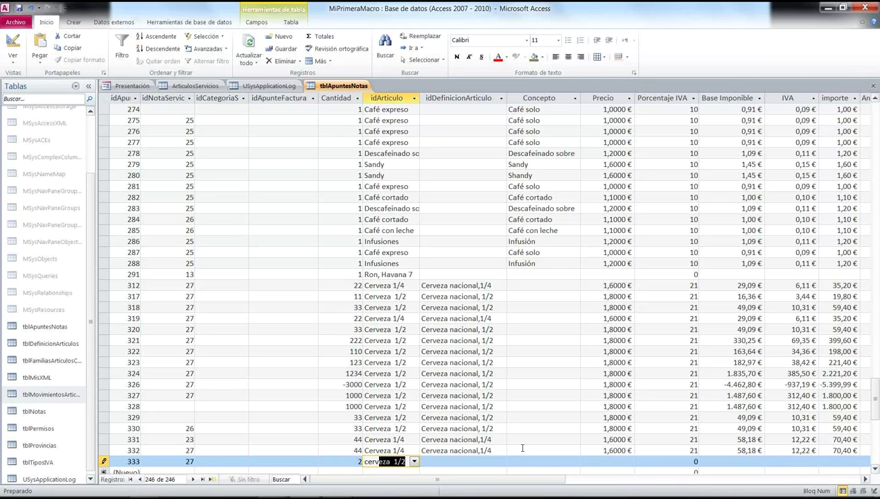
click(522, 448)
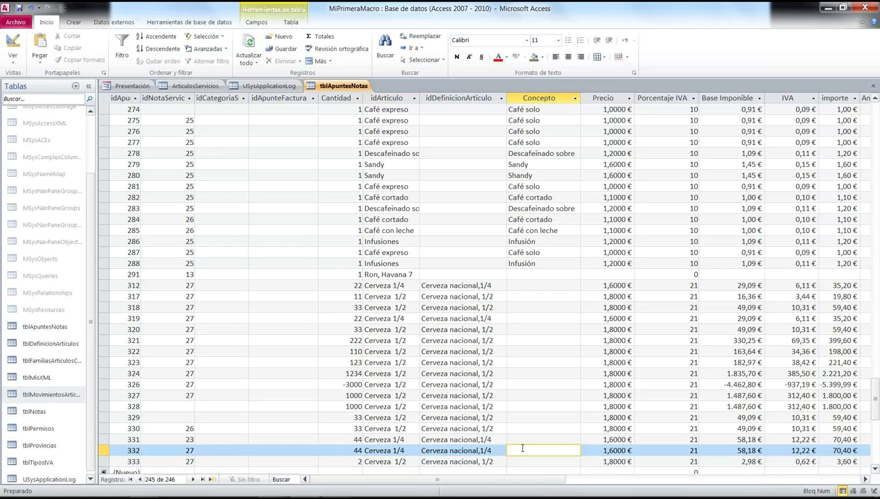
Check the new record's idDefinicionArticulo and Precio, then review its VAT, amount and PrecioSinIVA fields
click(450, 461)
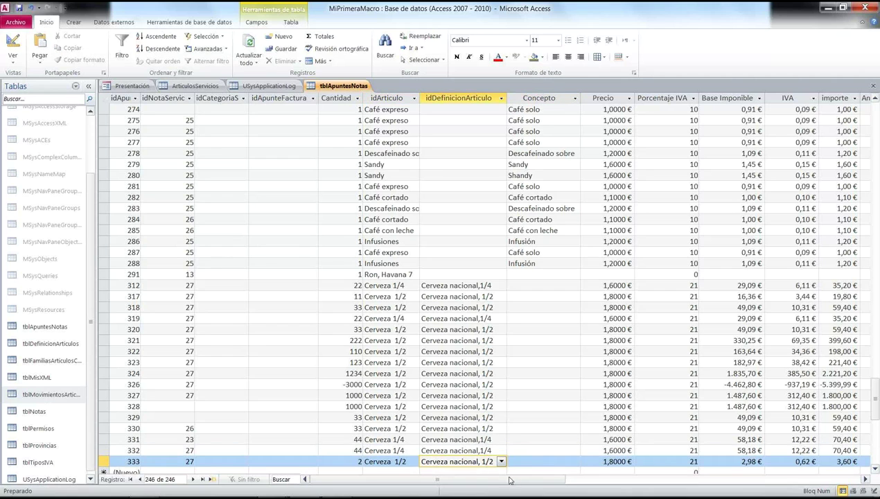
click(624, 461)
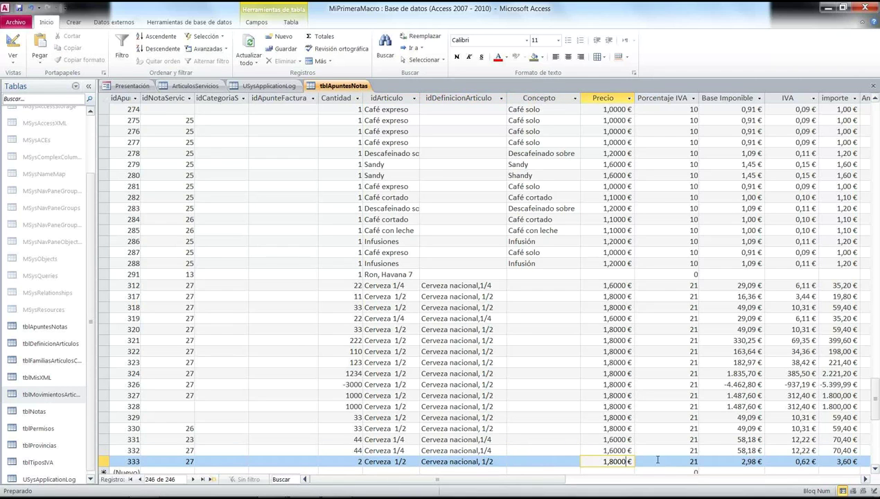
click(864, 478)
click(864, 478)
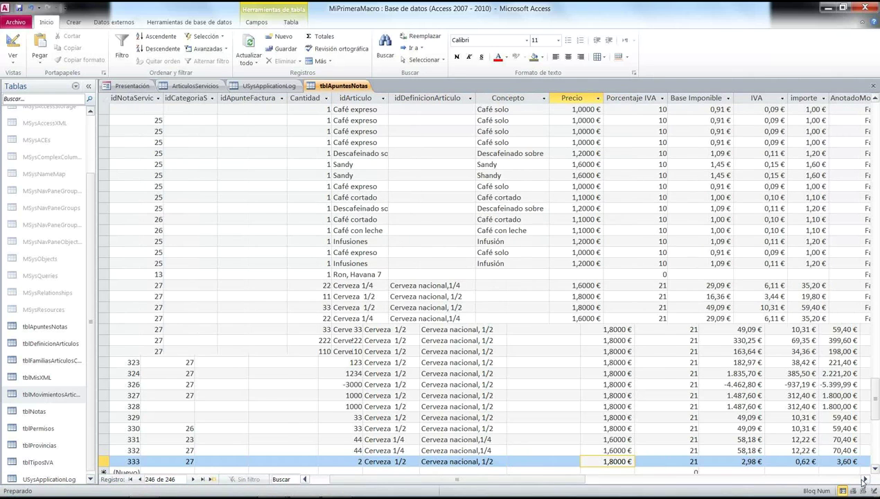
click(864, 478)
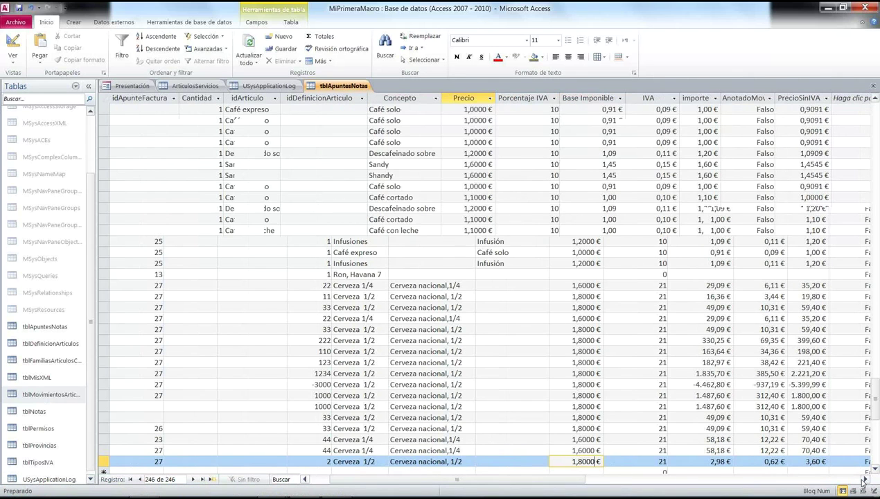
click(864, 479)
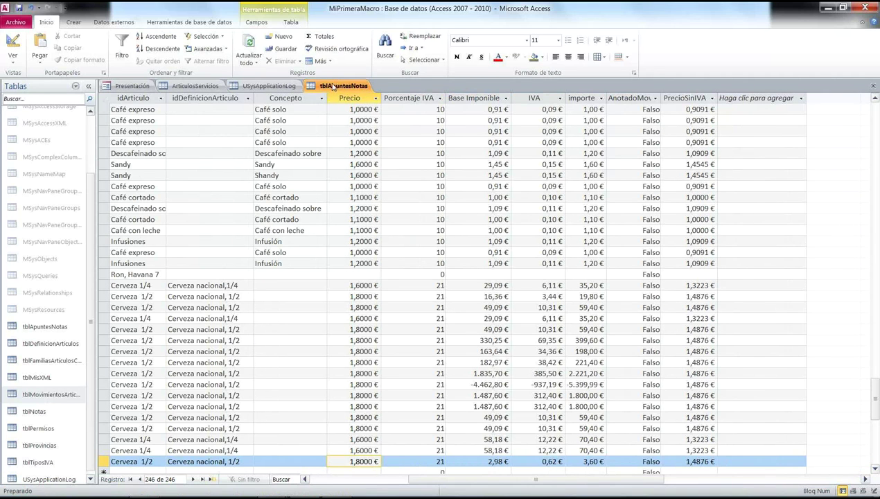
Switch tblApuntesNotas to Design View and inspect the expressions of the calculated IVA and Base Imponible fields
right_click(331, 85)
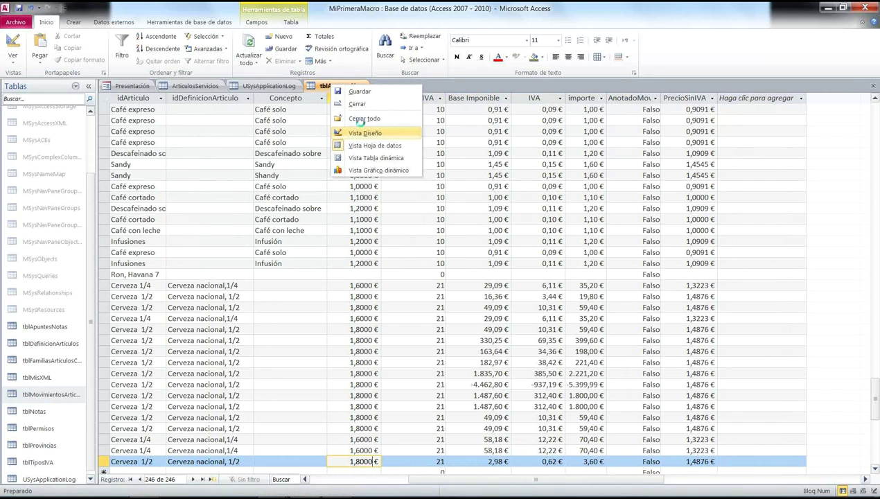
click(364, 132)
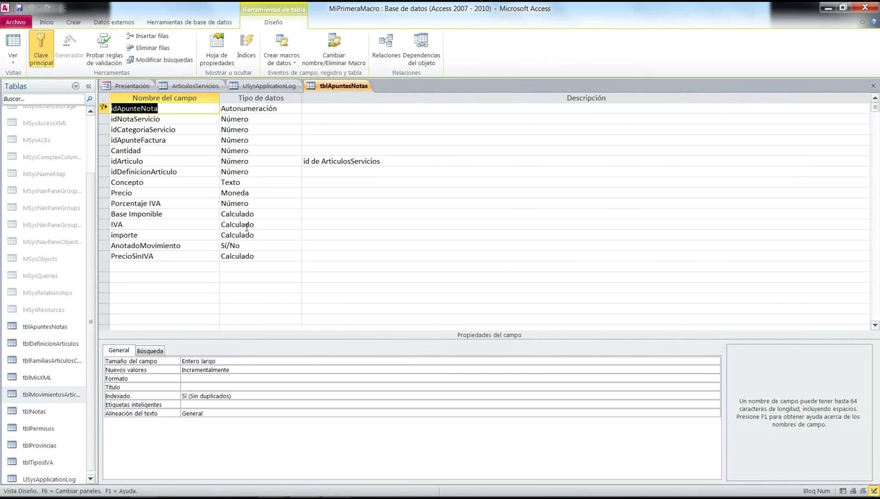
click(254, 224)
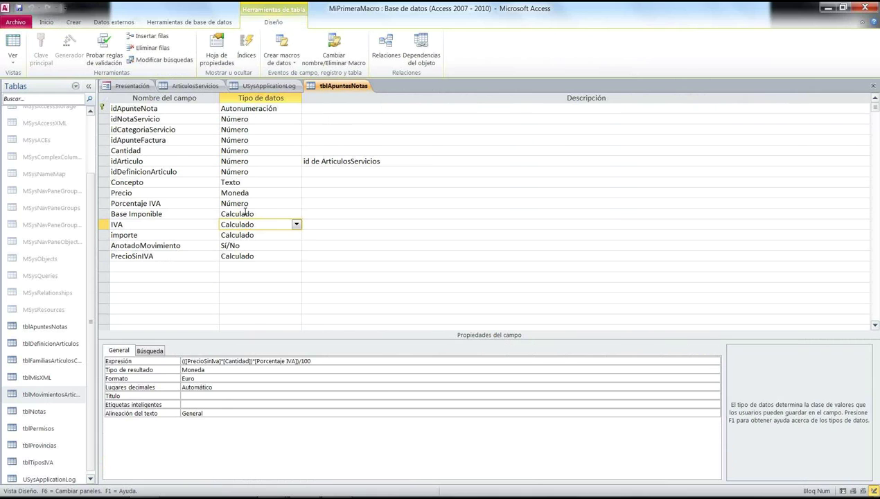
click(245, 213)
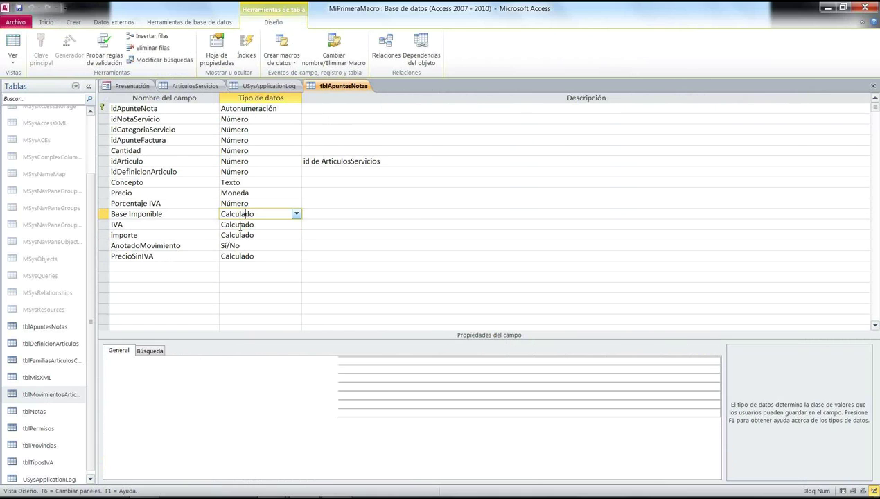
click(238, 225)
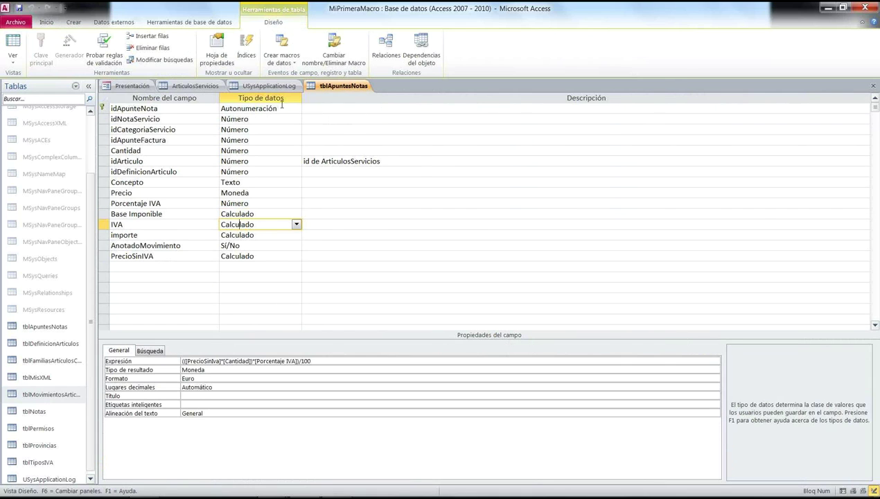
Return tblApuntesNotas to Datasheet View and look over the most recent records at the end of the table
right_click(328, 87)
click(354, 146)
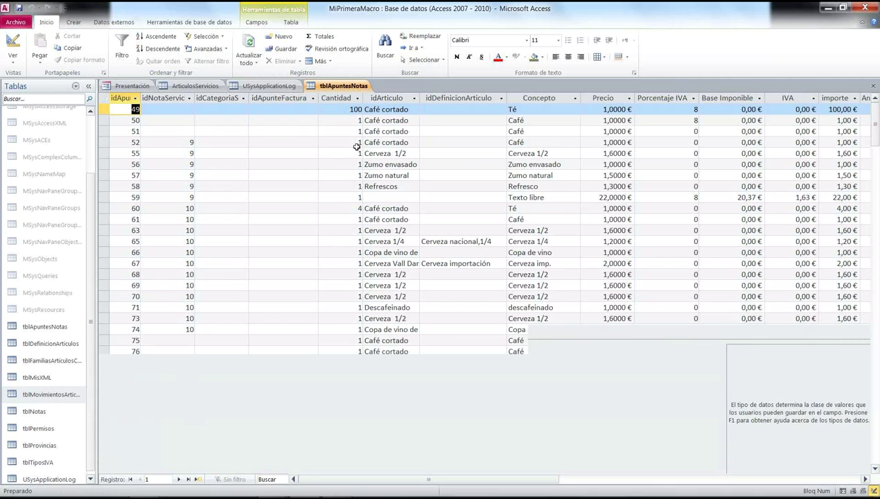
click(202, 479)
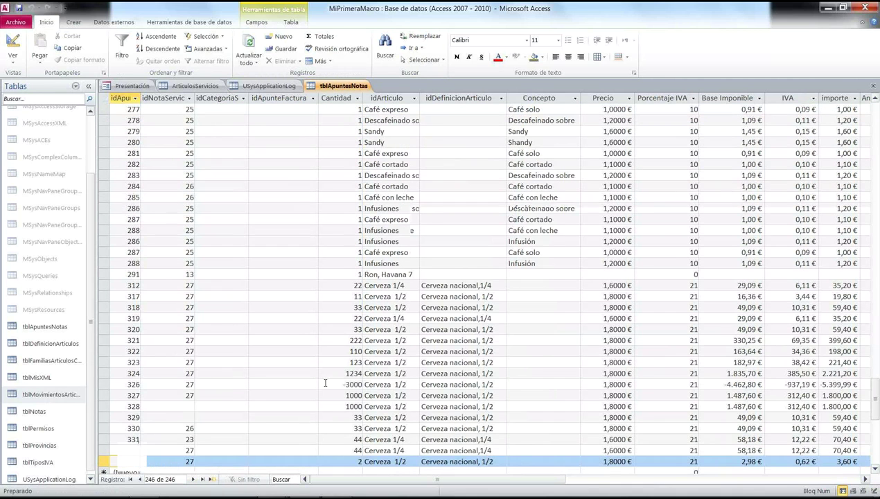
right_click(340, 86)
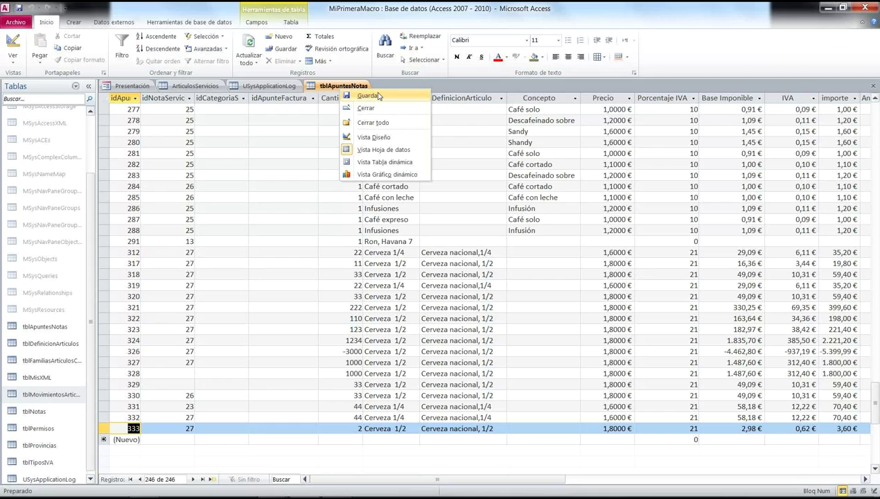
click(390, 400)
click(390, 400)
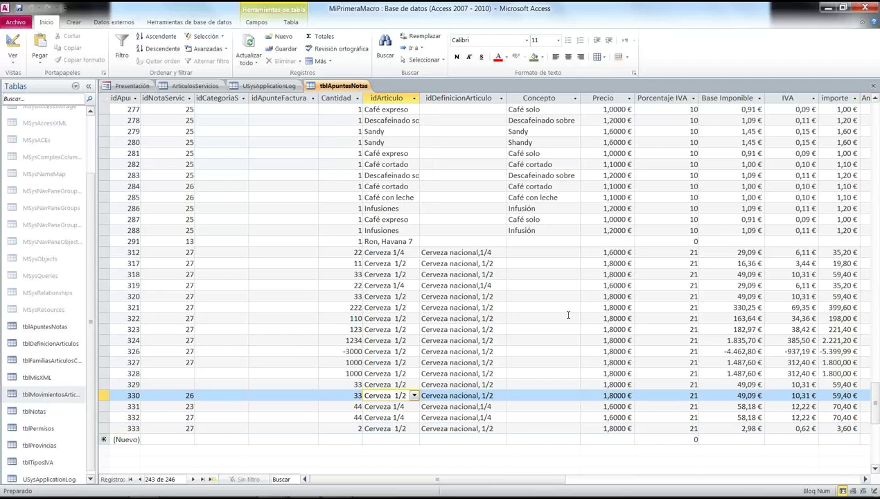
click(511, 307)
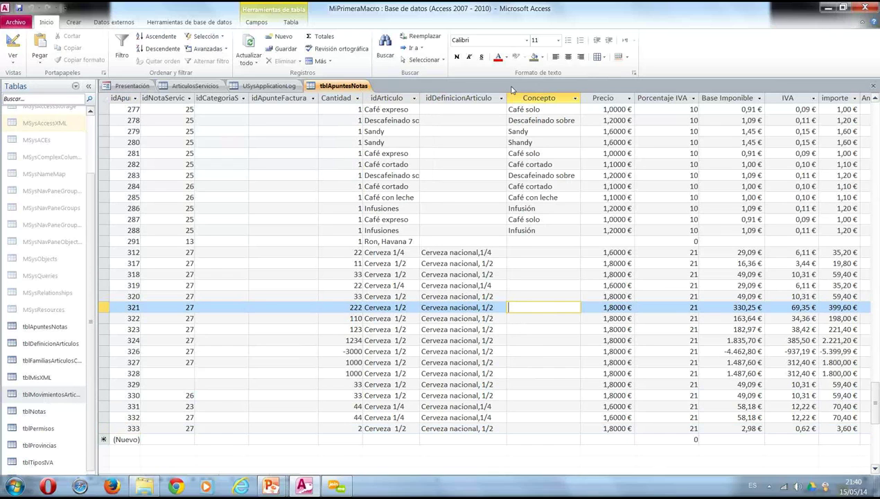
Open tblMovimientosArticulos and set Sale to 33 in the movement with idReferencia 333
click(189, 87)
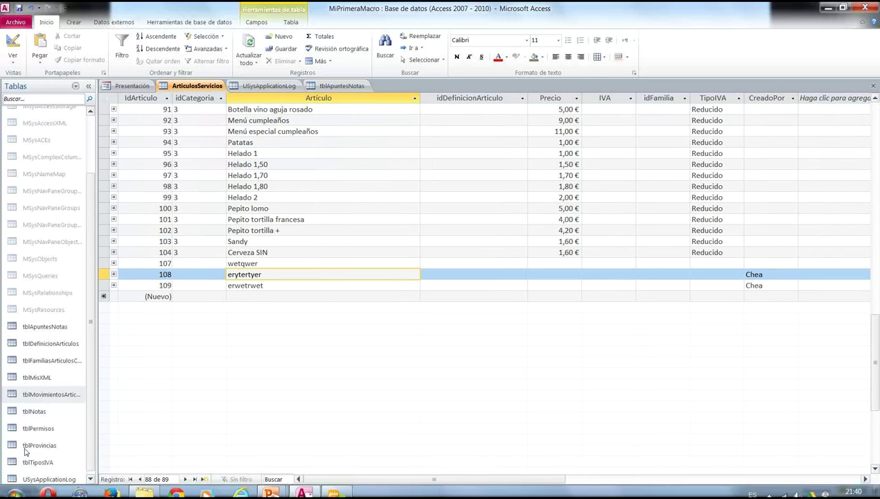
click(44, 397)
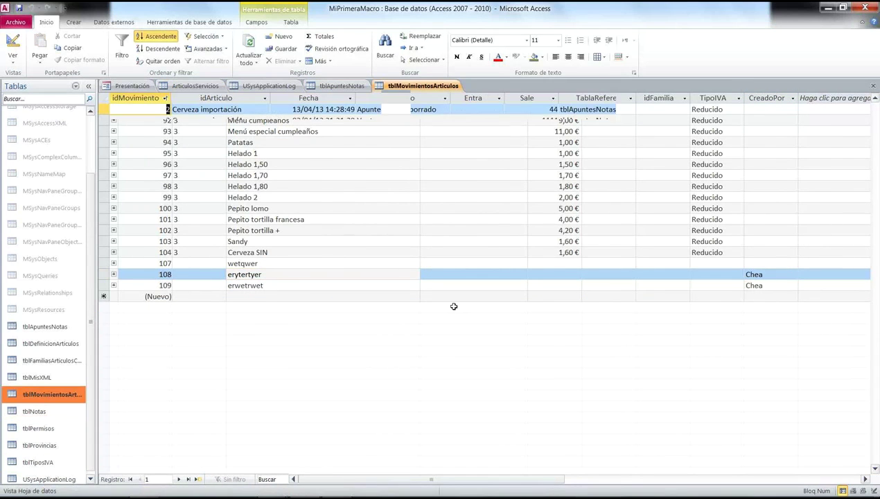
scroll(496, 392, down, 3)
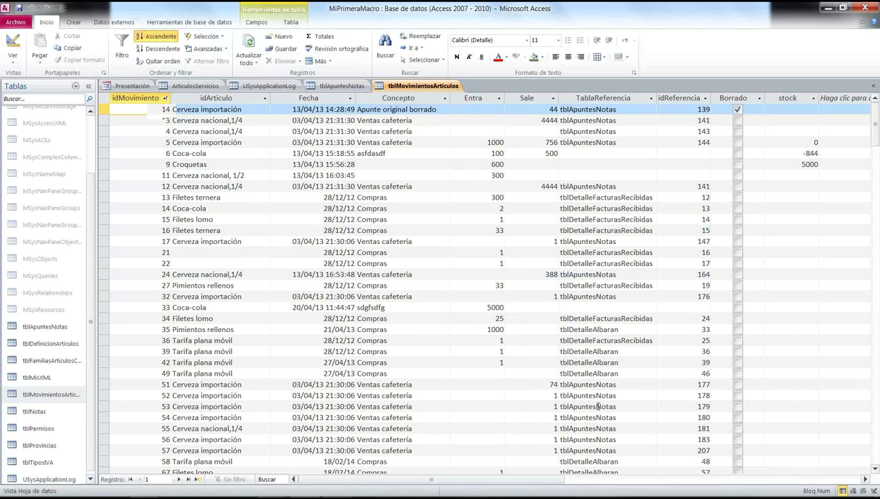
scroll(597, 406, down, 10)
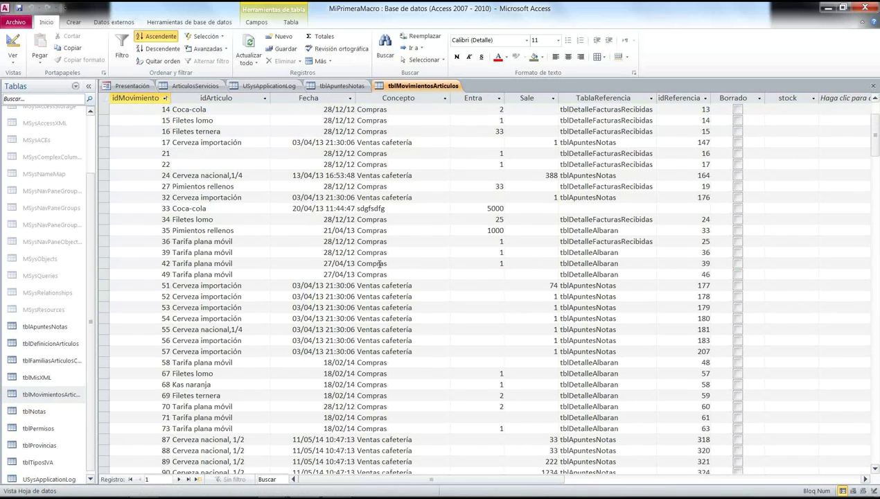
click(544, 252)
text(33)
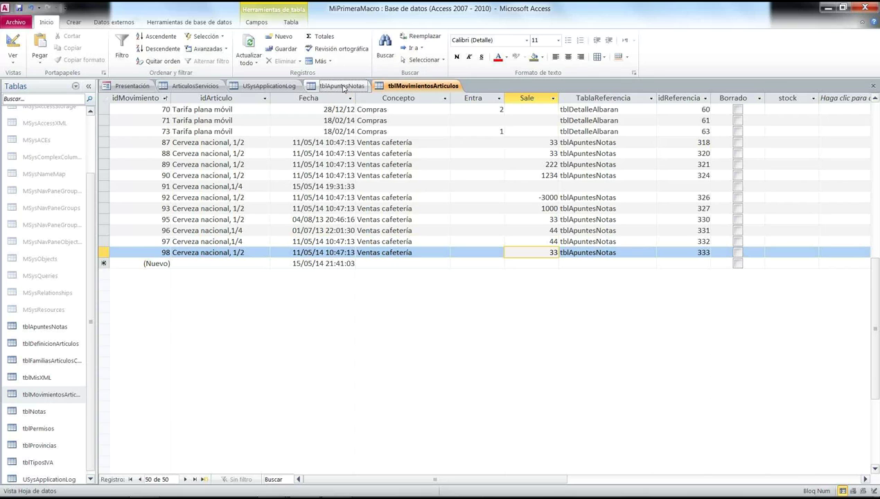
Go back to tblApuntesNotas and switch it to Design View
click(342, 85)
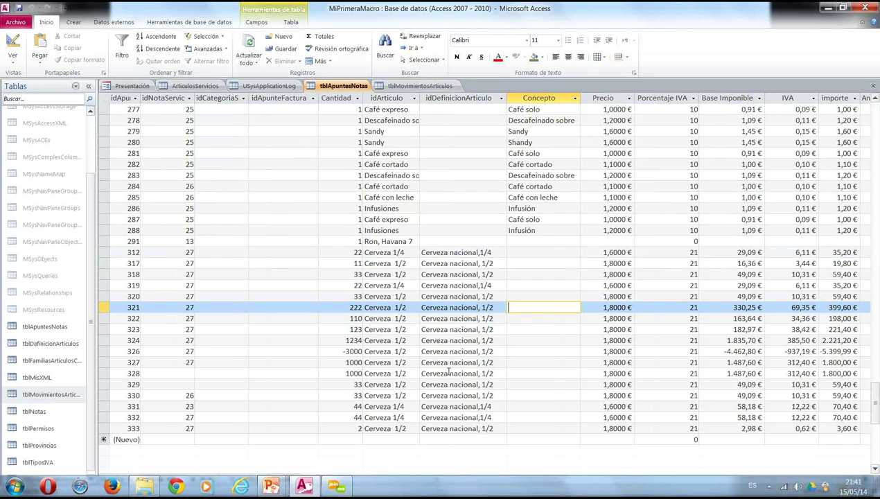
right_click(341, 84)
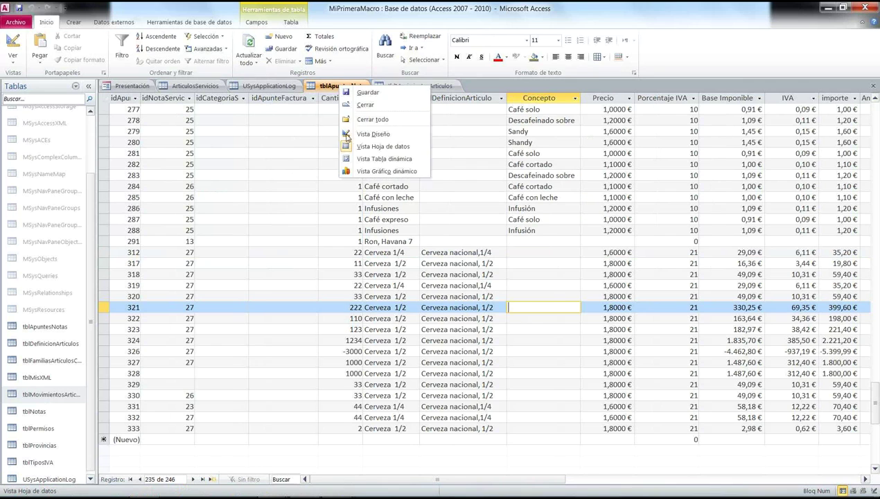
click(350, 131)
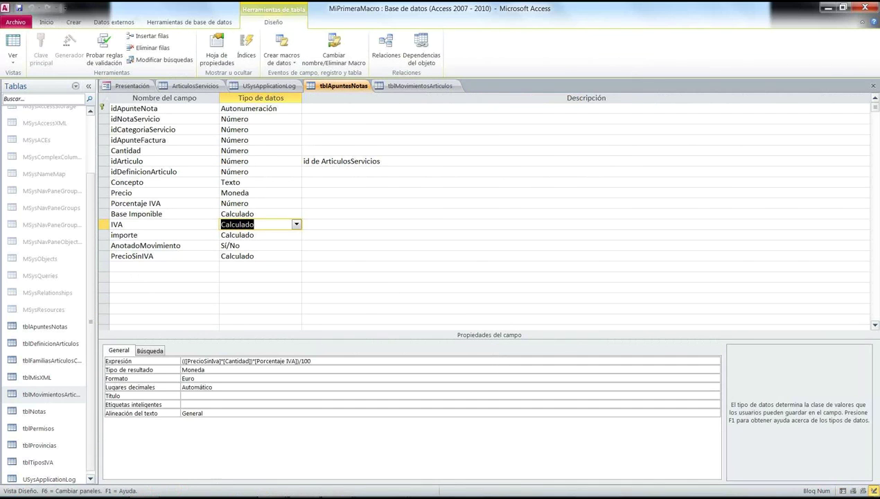
Switch to the PowerPoint slide show and show the Acciones de macro slide comparing the Antes de… and Después de… actions
mouse_move(406, 487)
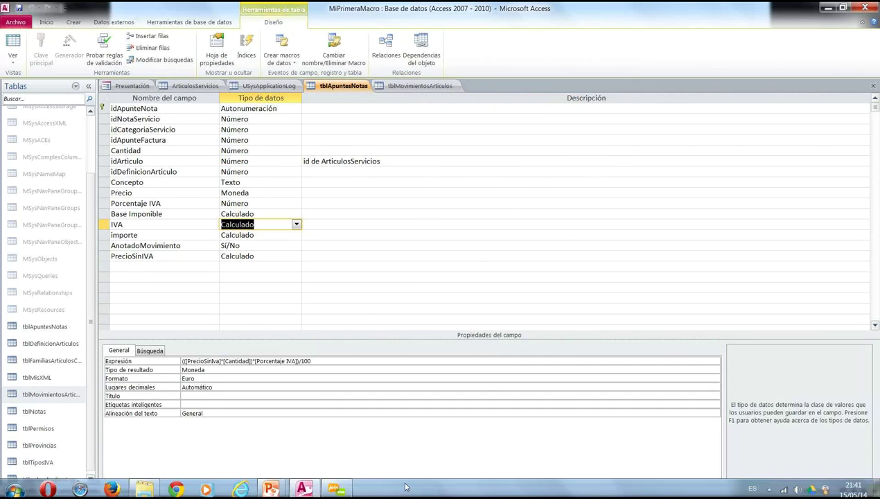
click(270, 486)
click(301, 430)
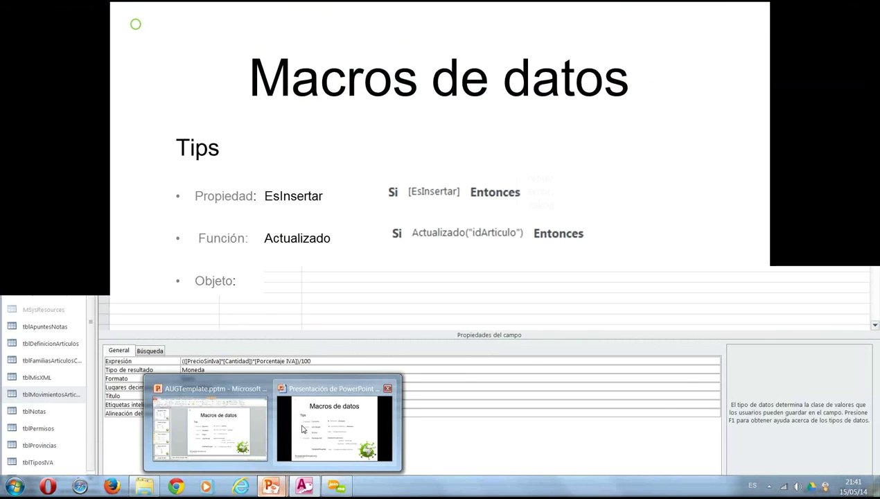
click(373, 311)
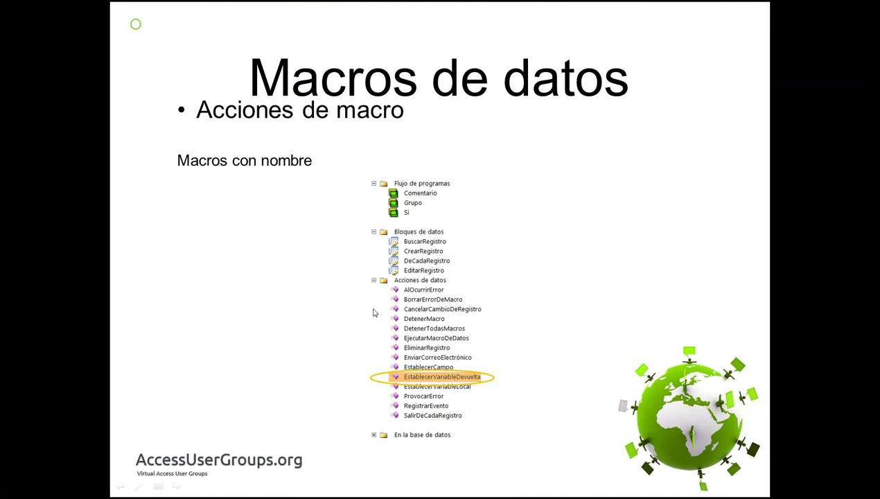
click(373, 311)
click(373, 312)
click(372, 312)
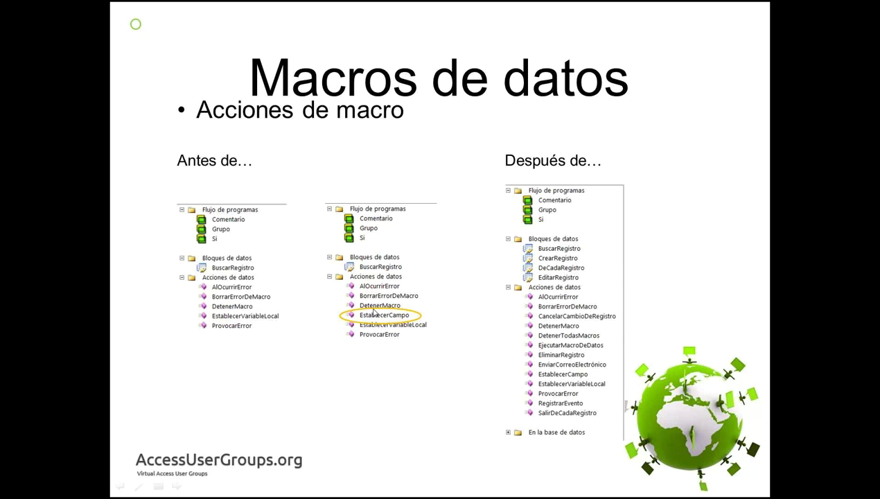
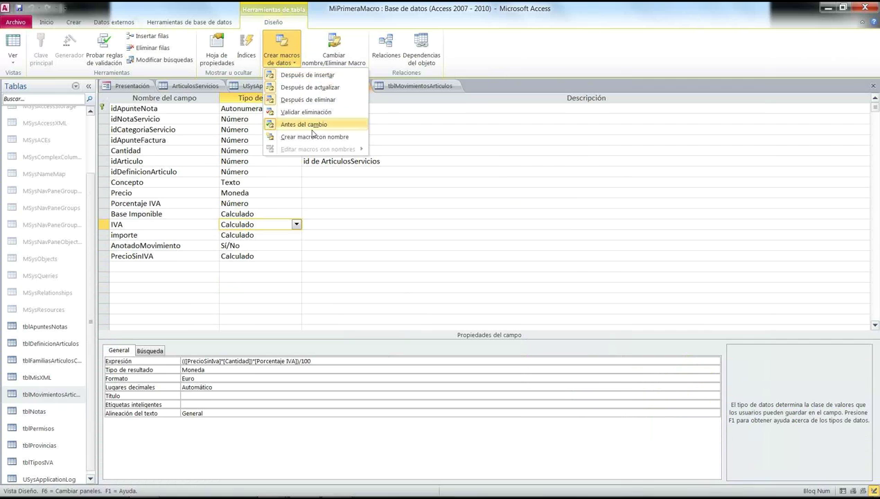
Open the Antes del cambio data macro of tblApuntesNotas in Access, review its available actions, and close it
click(315, 125)
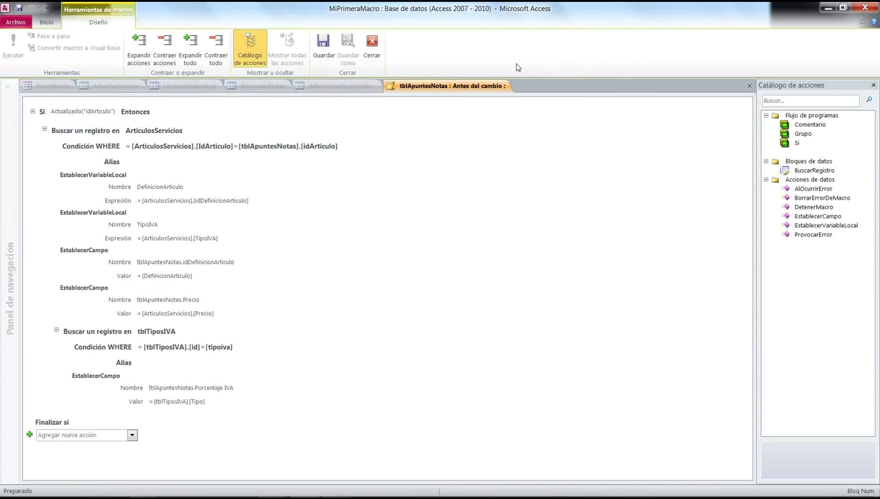
click(748, 88)
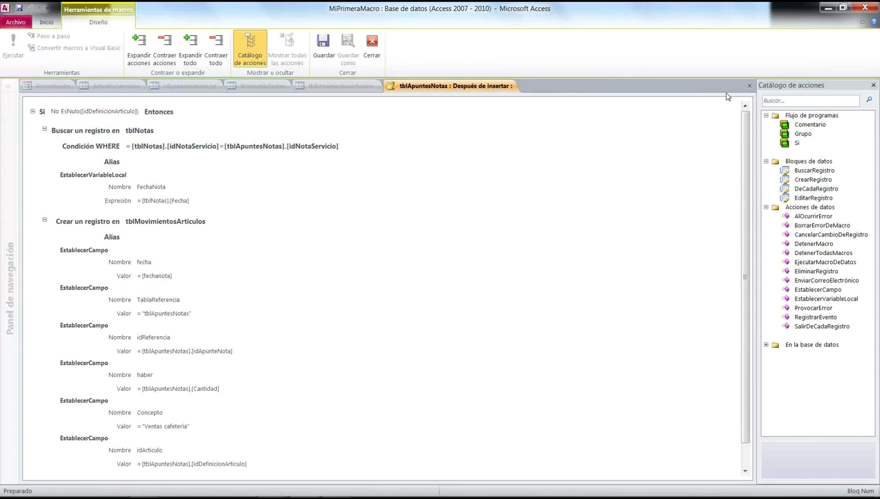
Close the Después de insertar macro, then open the Después de actualizar macro of tblApuntesNotas, review its record lookups and field assignments, and close it
click(748, 87)
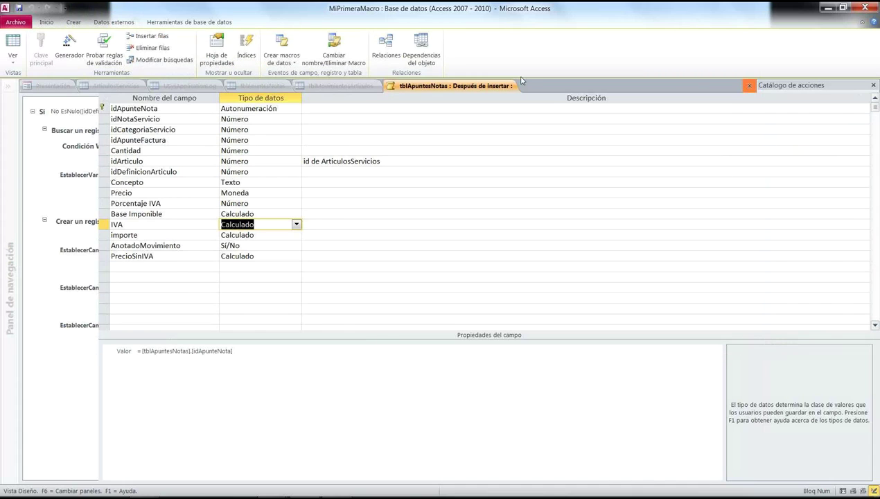
click(291, 63)
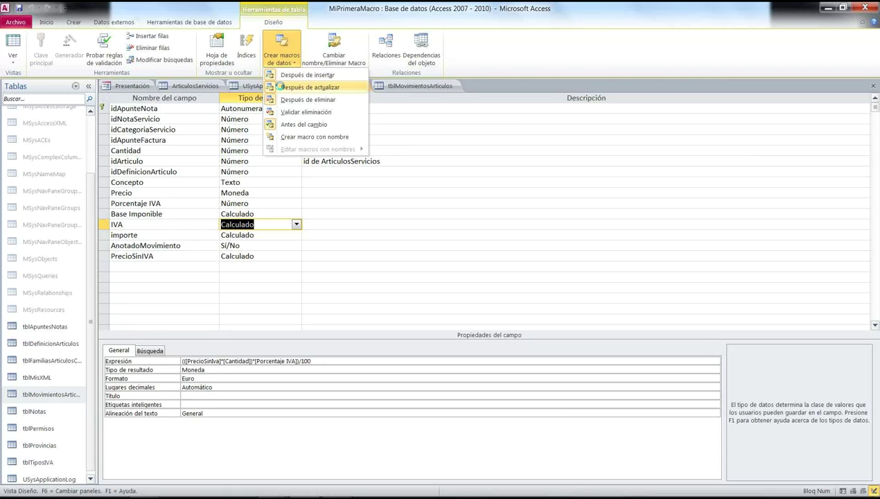
click(309, 87)
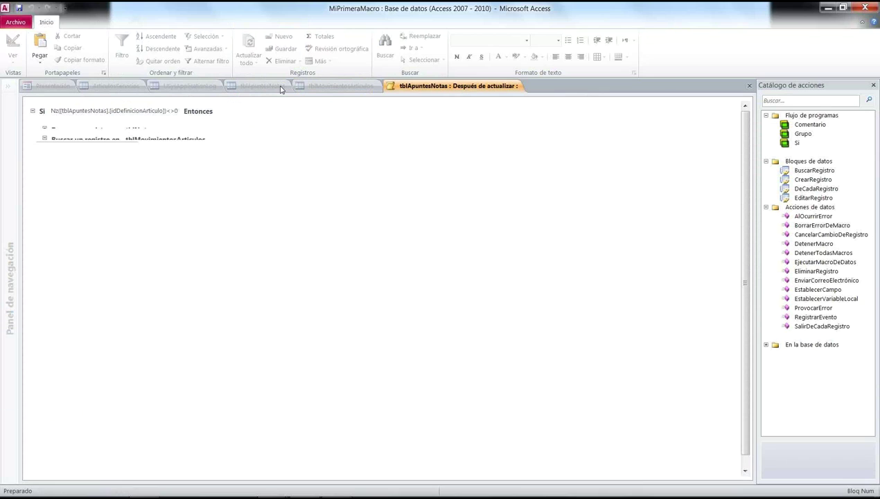
click(116, 135)
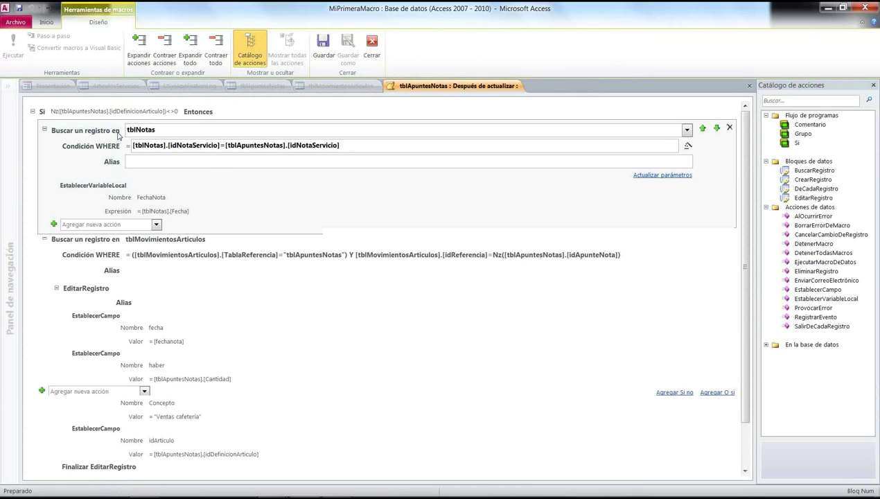
click(152, 252)
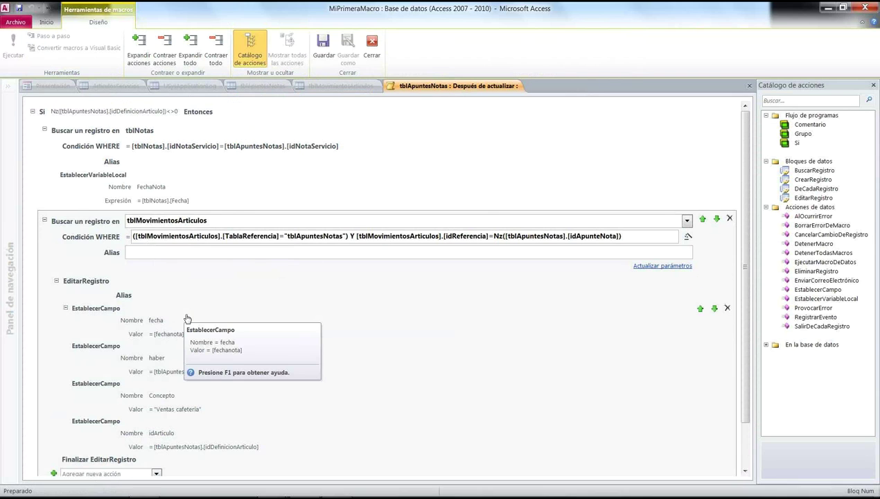
scroll(187, 319, down, 1)
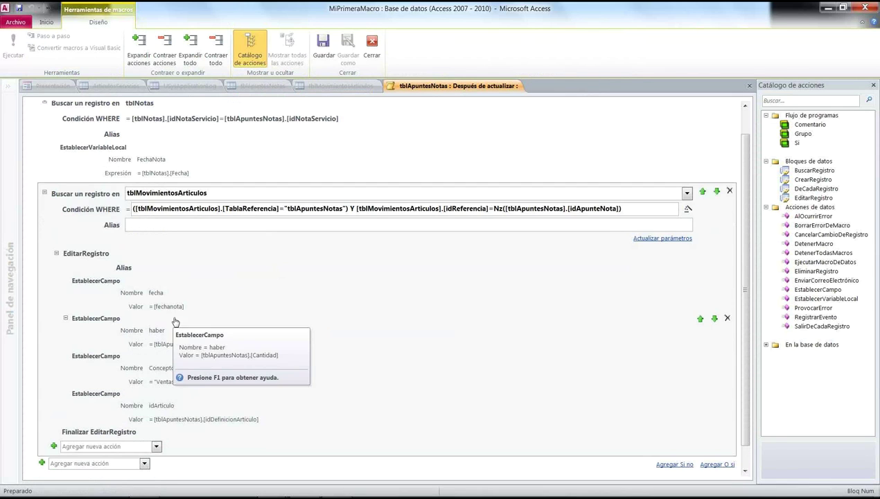
click(257, 224)
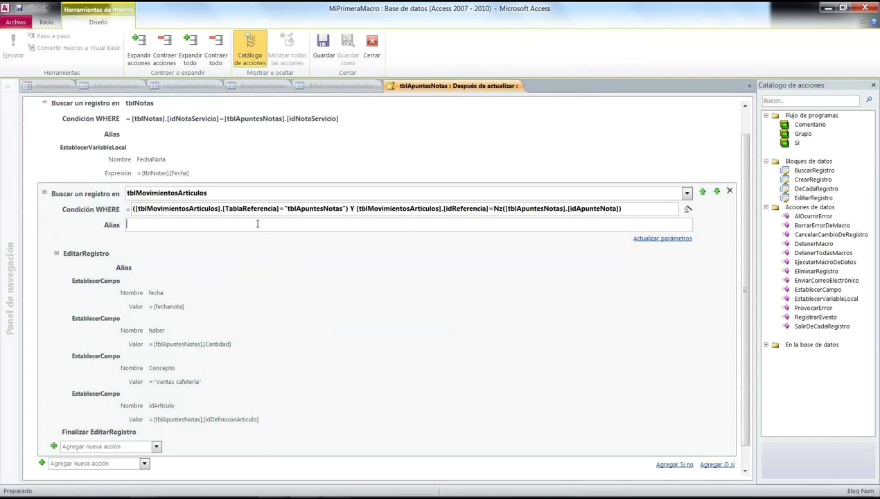
scroll(258, 263, down, 1)
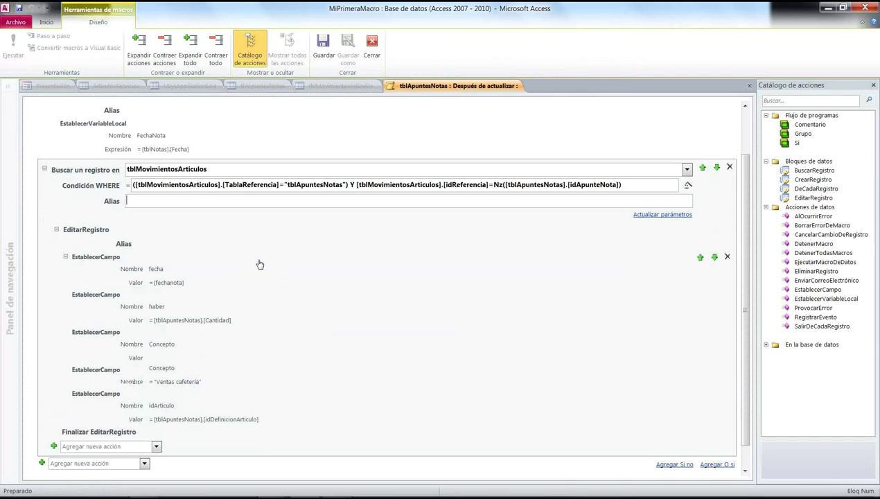
scroll(304, 288, up, 1)
click(304, 288)
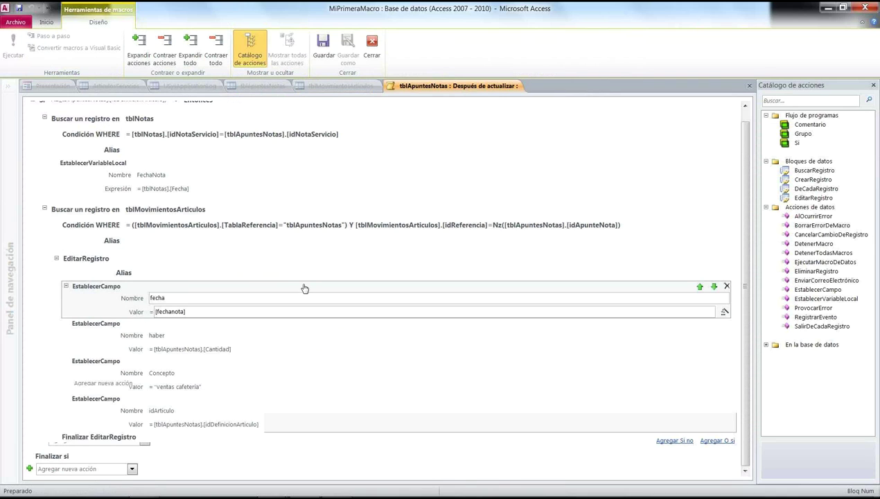
click(230, 351)
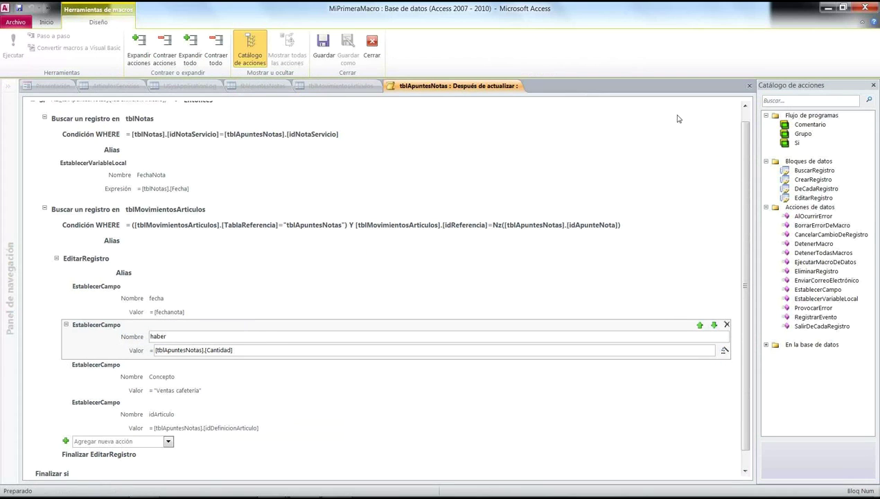
click(750, 85)
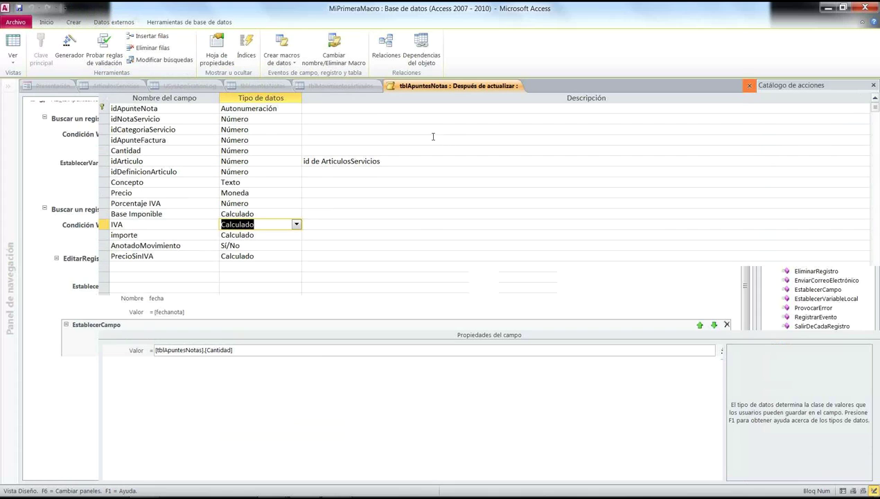
Open the Después de eliminar data macro of tblApuntesNotas, review its record search in tblMovimientosArticulos, and close it
click(280, 55)
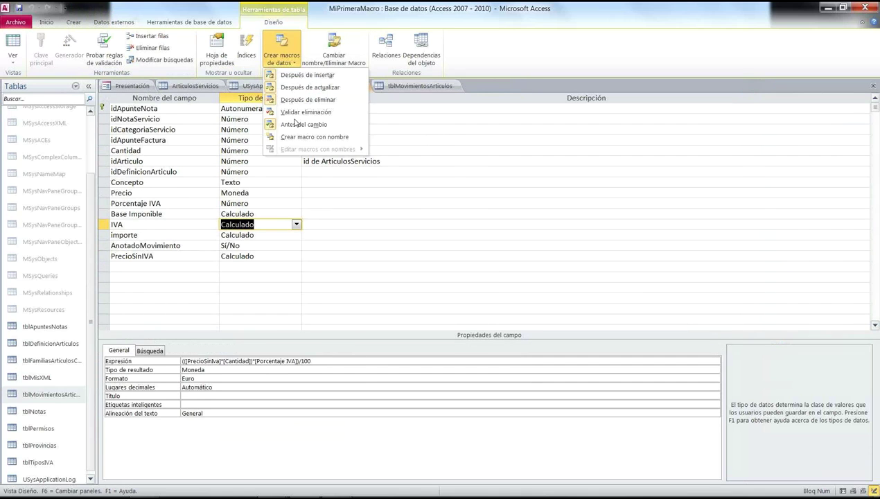
click(305, 100)
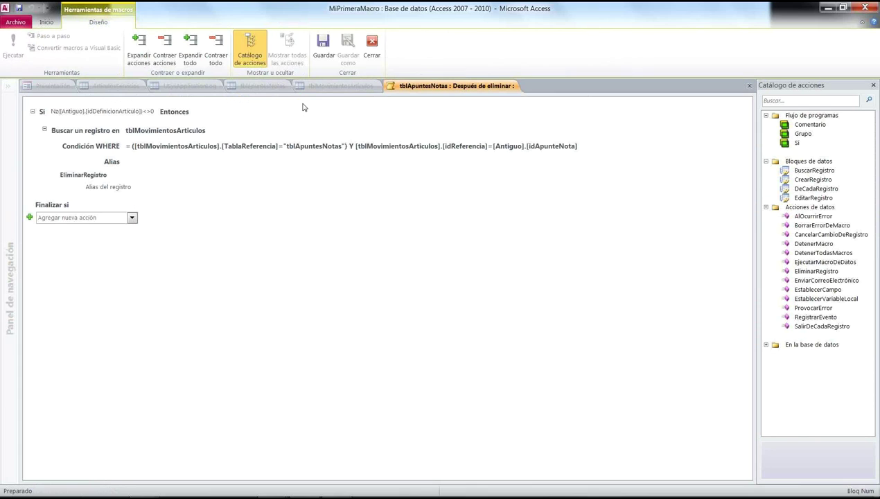
click(145, 147)
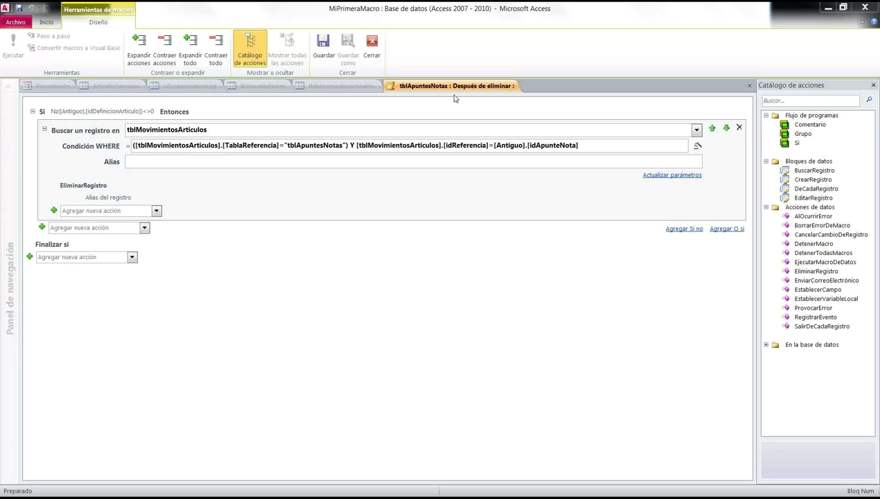
click(748, 87)
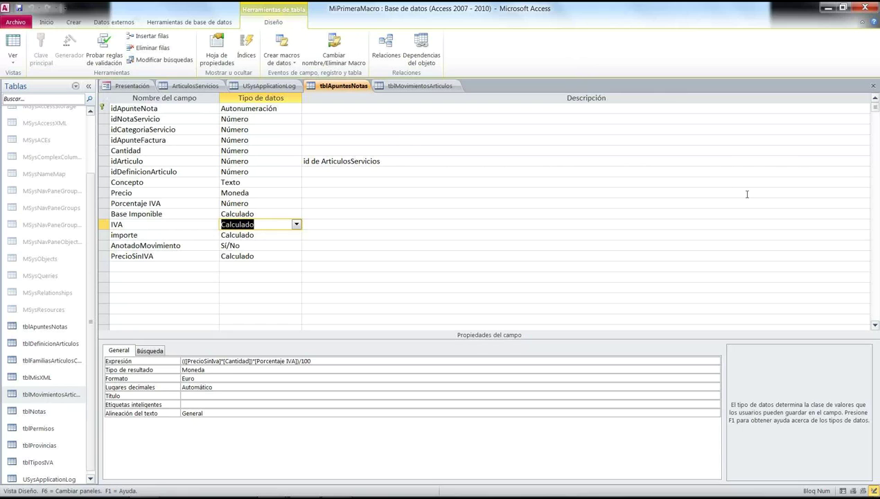
Close the tblApuntesNotas, tblMovimientosArticulos and ArticulosServicios tables to return to the Presentación form
click(873, 85)
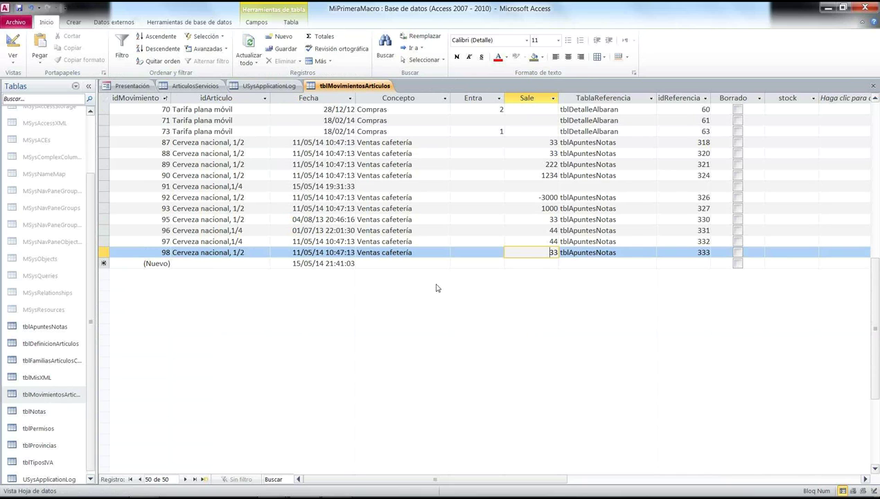
click(440, 253)
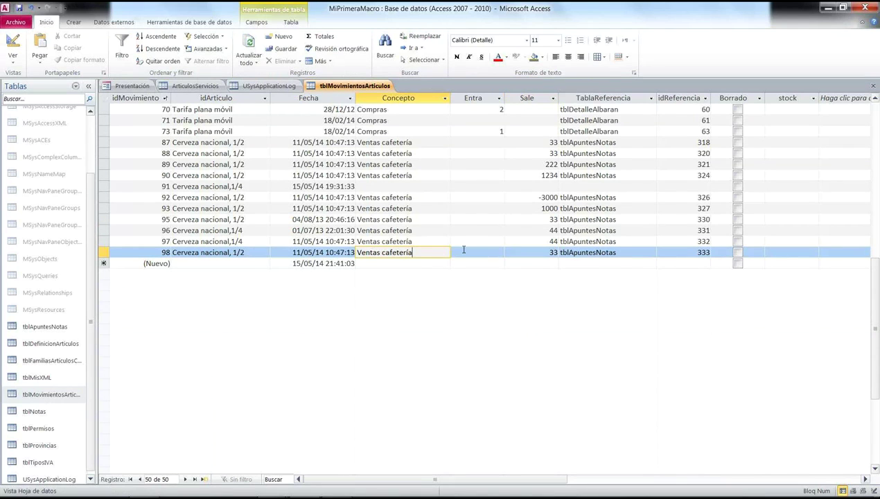
click(464, 252)
click(477, 240)
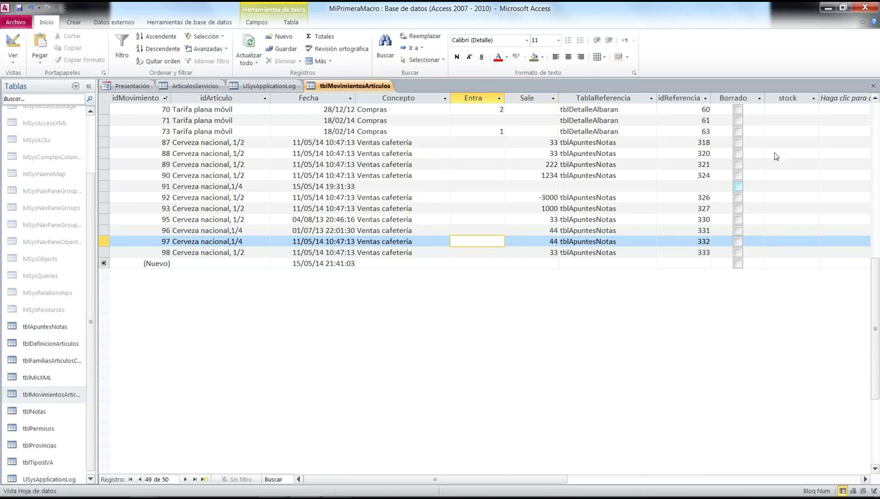
click(872, 85)
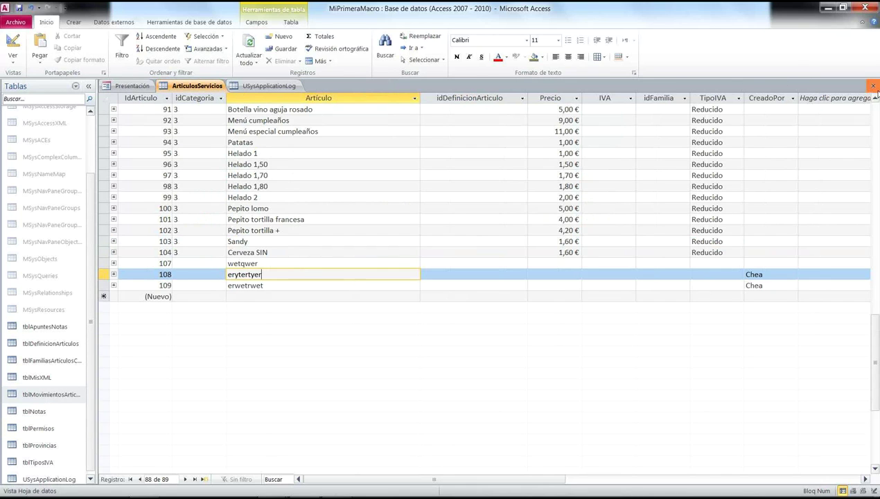
click(873, 86)
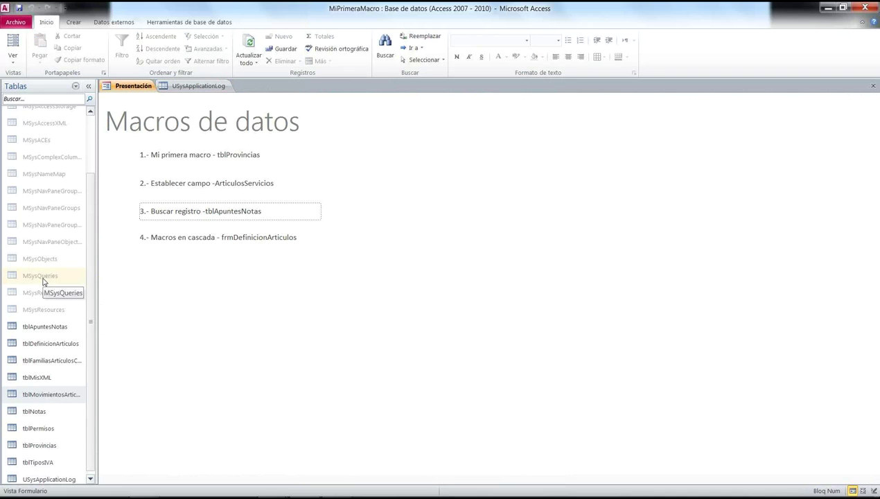
Open the example "4.- Macros en cascada - frmDefinicionArticulos" from the Presentación form and close Access
click(221, 237)
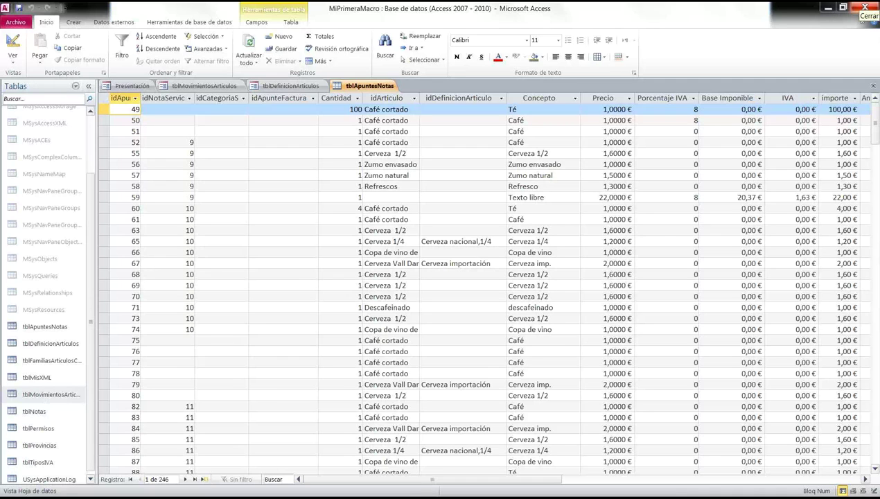
click(864, 8)
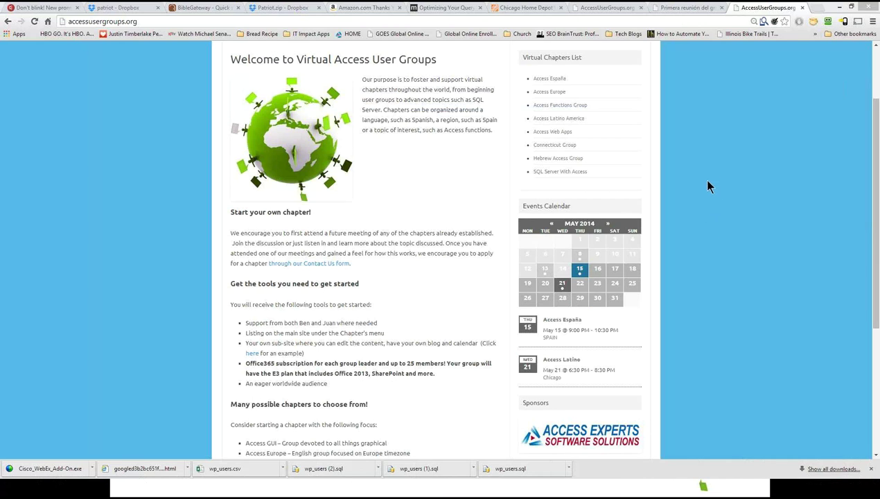
On the AccessUserGroups.org site in Chrome, go to the Access España chapter and show its Contacto form
click(537, 78)
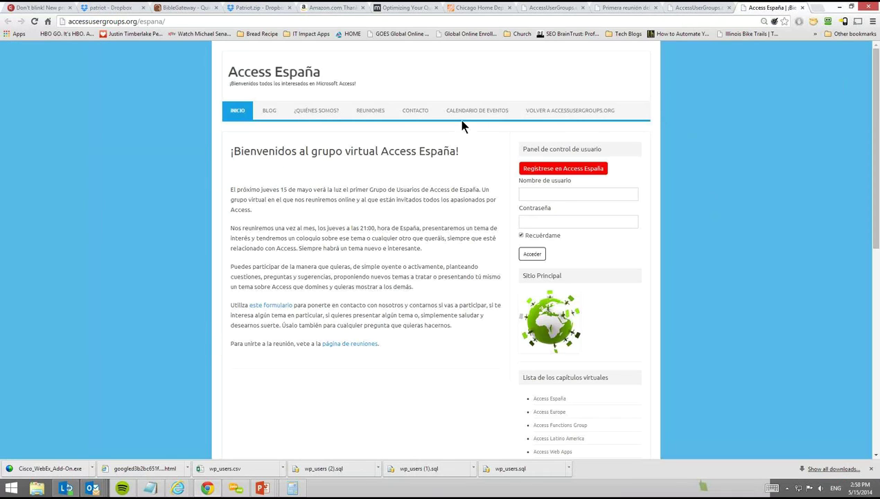
click(414, 110)
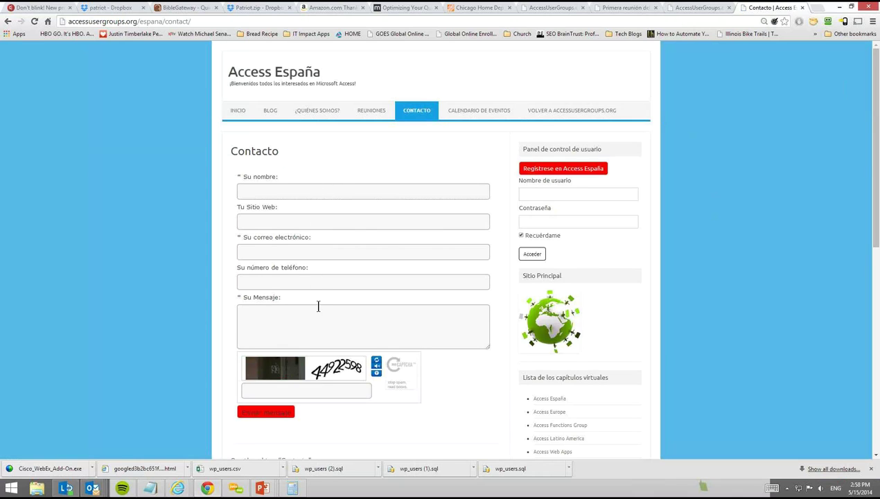
click(317, 186)
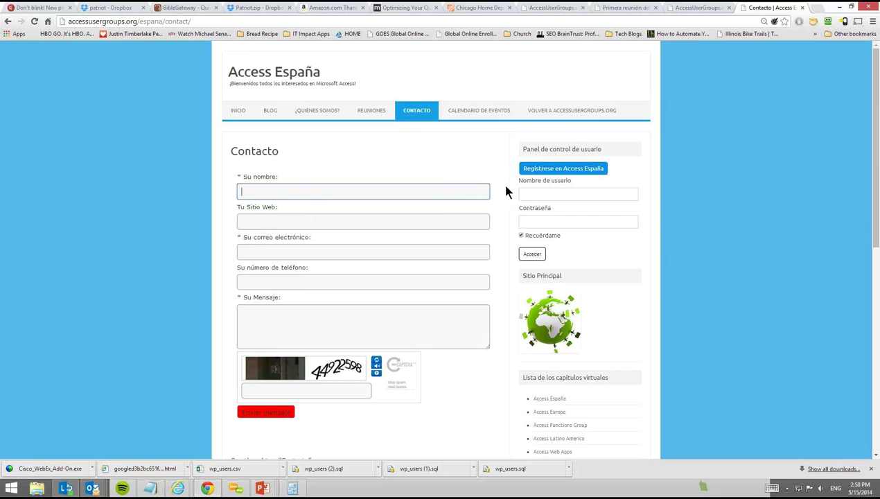
Open the Access España registration page and look over its sign-up form
click(559, 170)
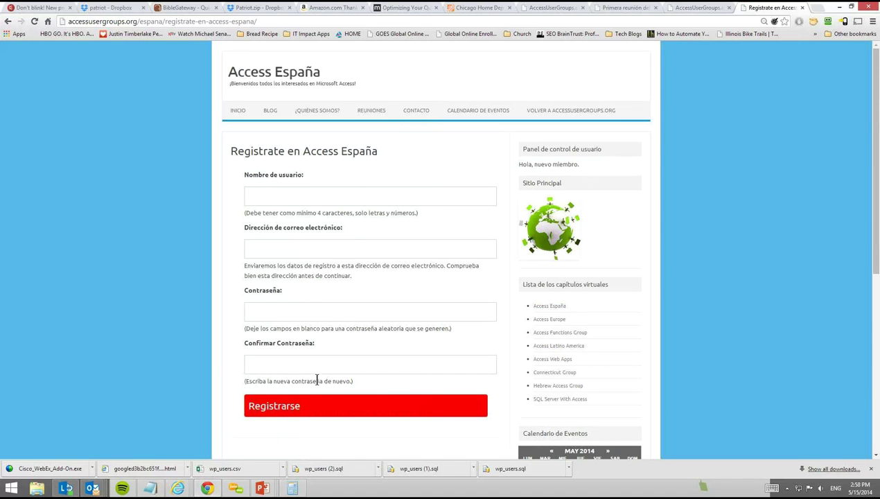
scroll(316, 386, down, 2)
scroll(311, 368, up, 2)
Return to the AccessUserGroups.org home page and examine its events calendar for May and June 2014
click(568, 116)
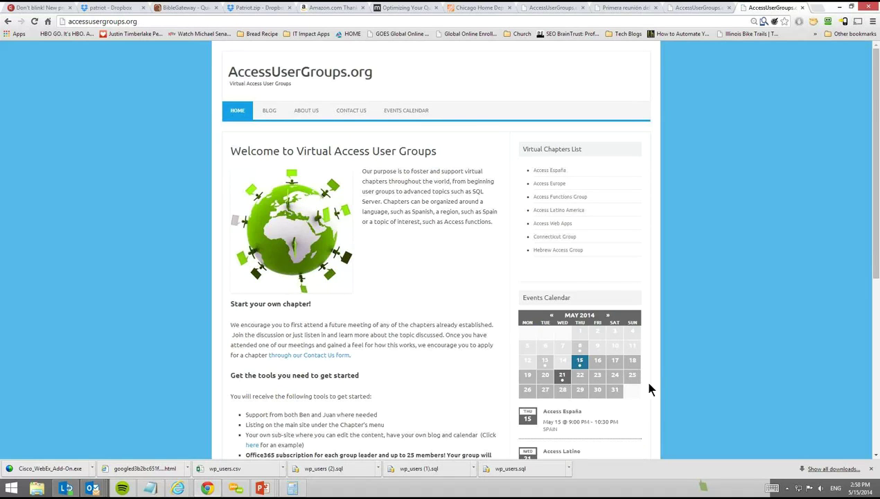
scroll(655, 395, down, 2)
scroll(655, 395, down, 1)
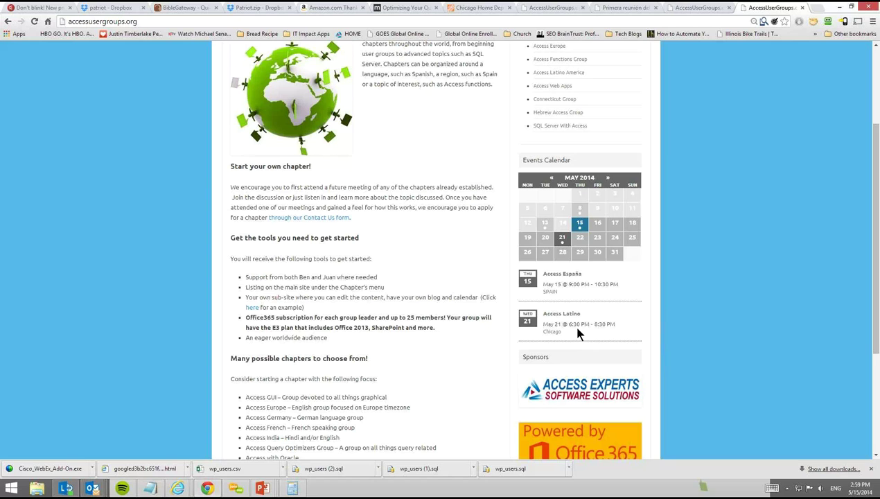
click(607, 178)
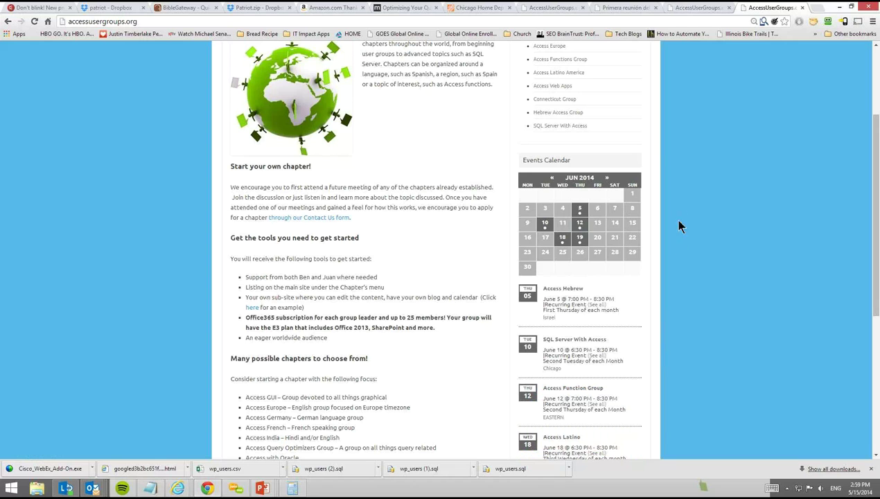
scroll(671, 303, down, 3)
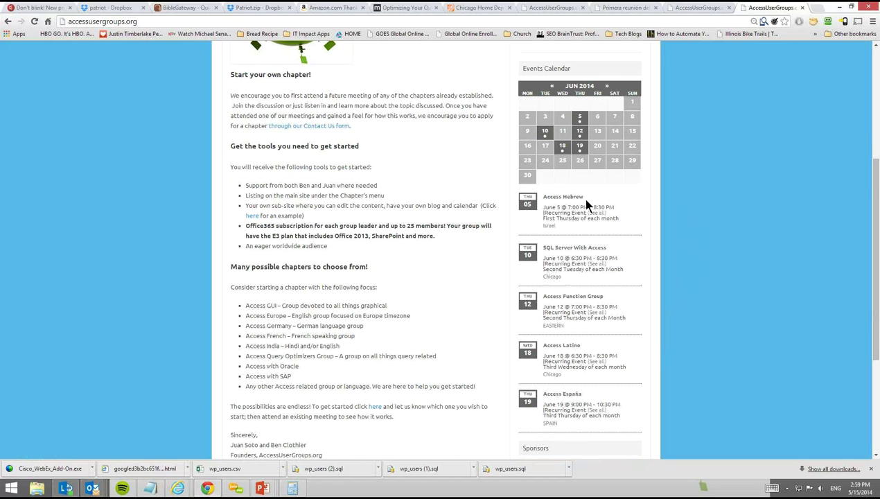
drag(582, 197, 547, 198)
click(590, 203)
scroll(698, 344, up, 3)
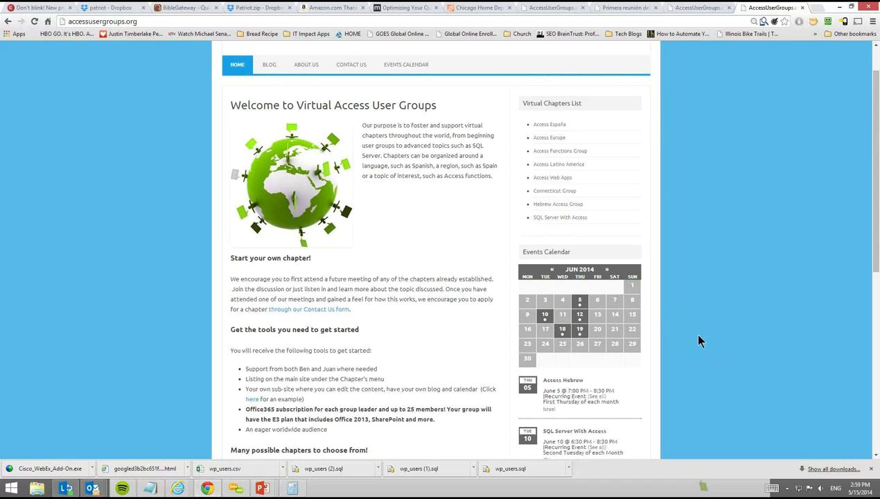
scroll(698, 310, up, 1)
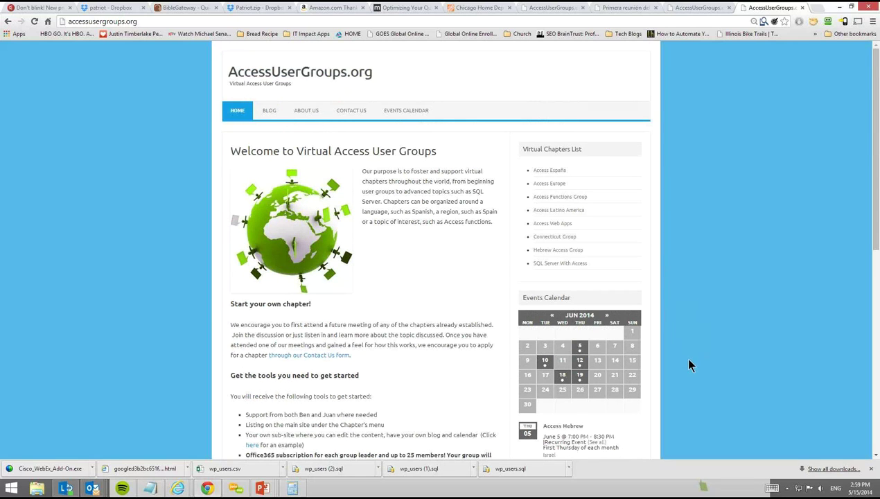
Open the Access España blog post "Primera reunión del grupo de Access España" and highlight the opening sentence announcing the meeting
click(560, 171)
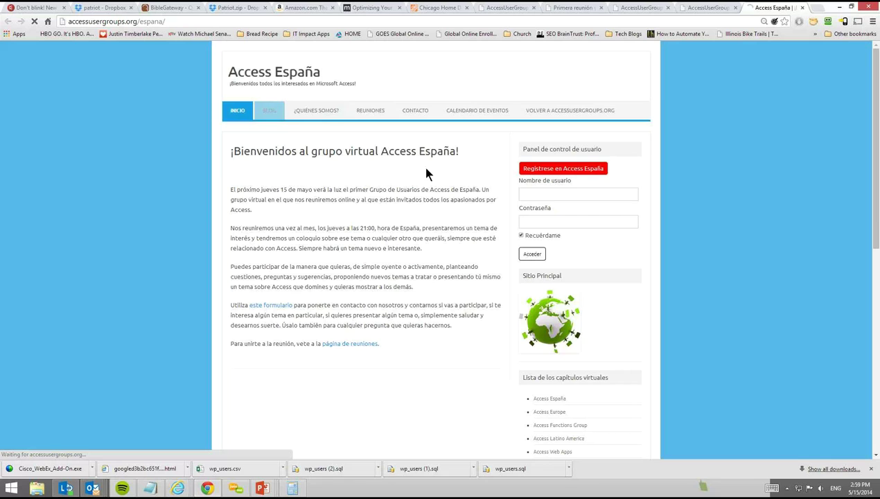
click(277, 114)
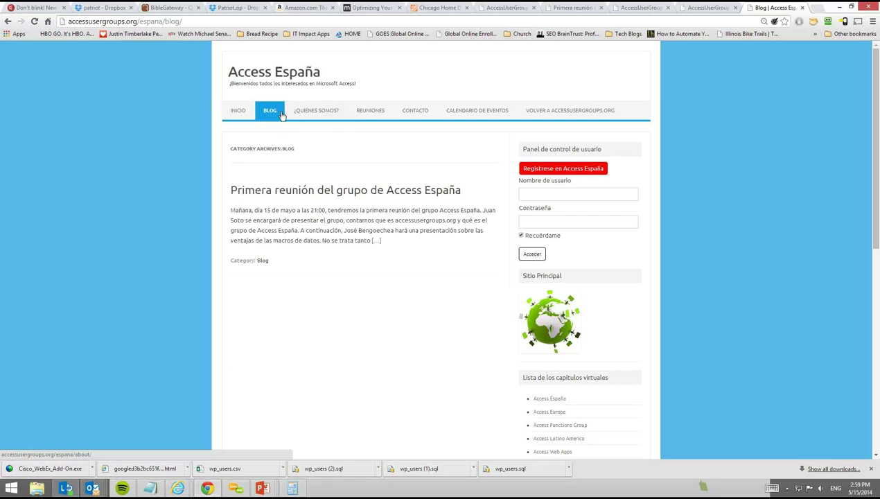
click(300, 196)
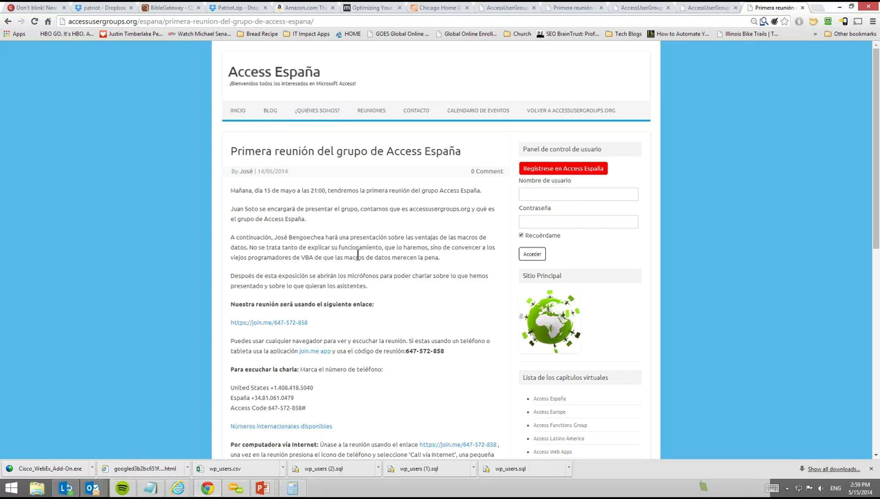
scroll(358, 276, down, 1)
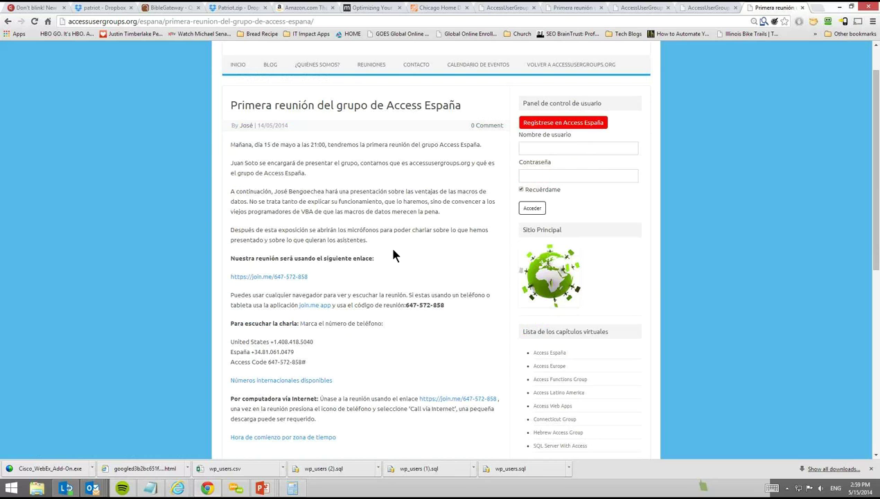
scroll(384, 258, up, 1)
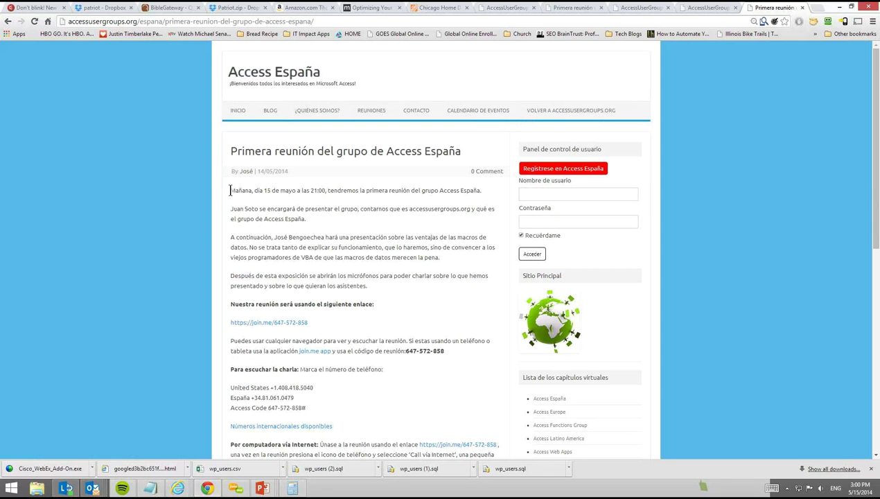
drag(230, 190, 489, 189)
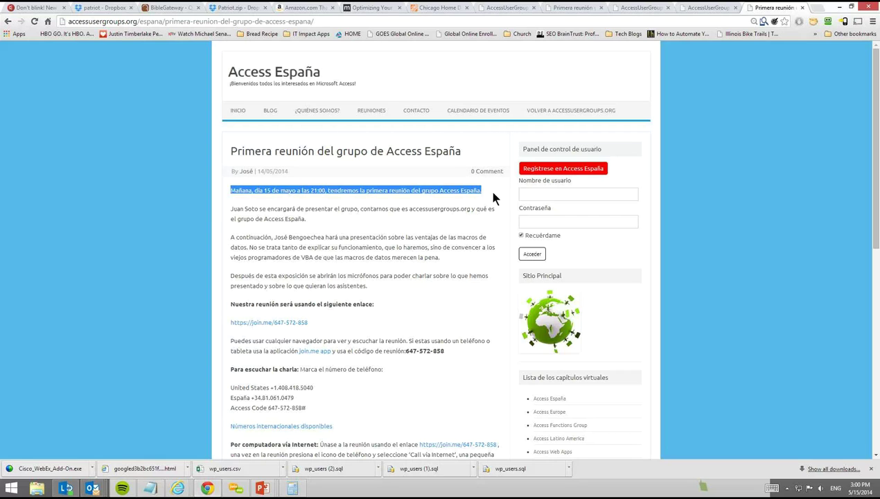